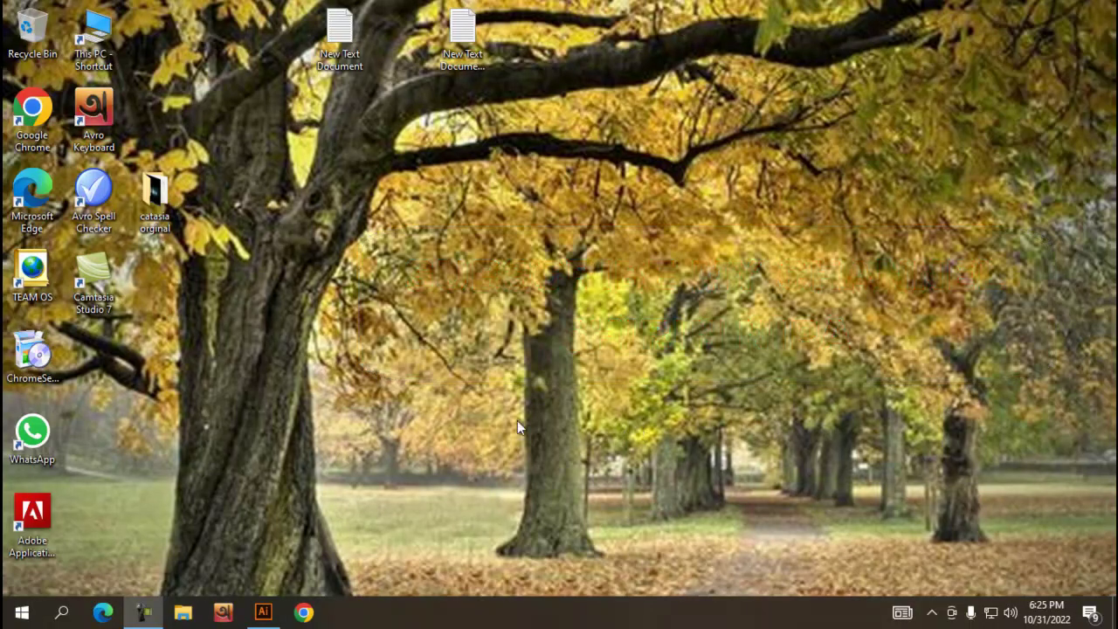
Create a new 11 × 14 in RGB document, Untitled-1, with a blank portrait artboard
left_click(270, 610)
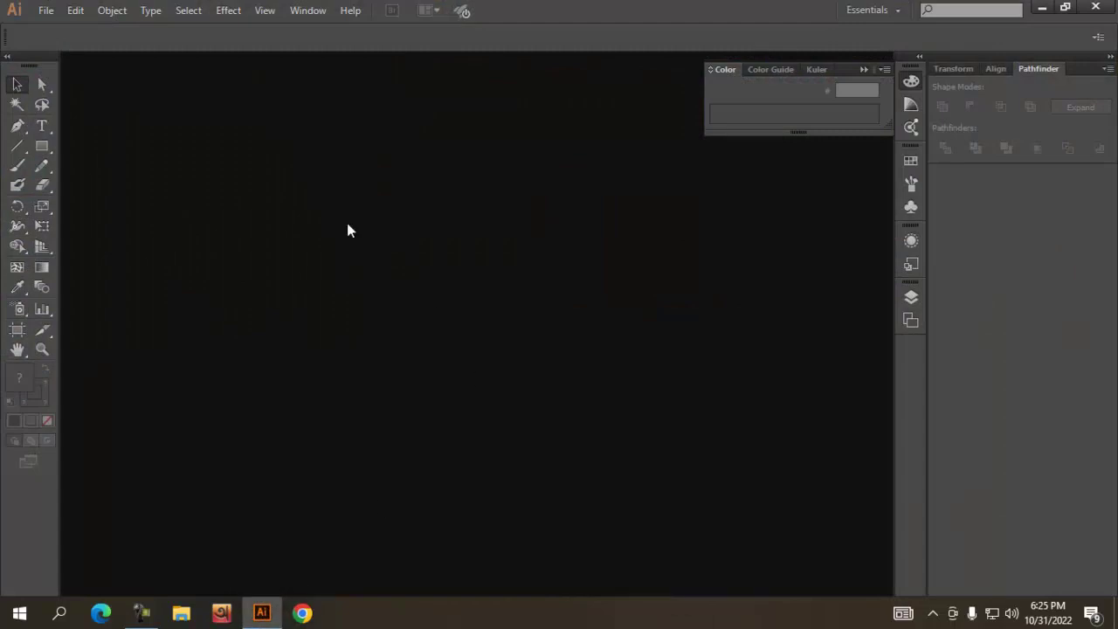
left_click(41, 11)
left_click(69, 30)
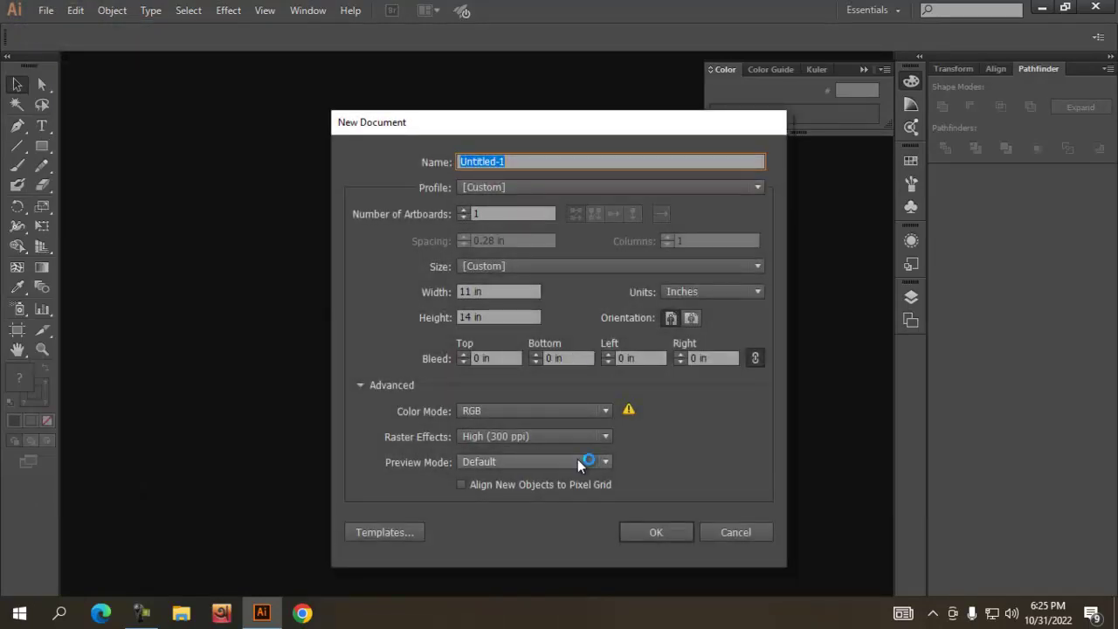
left_click(669, 534)
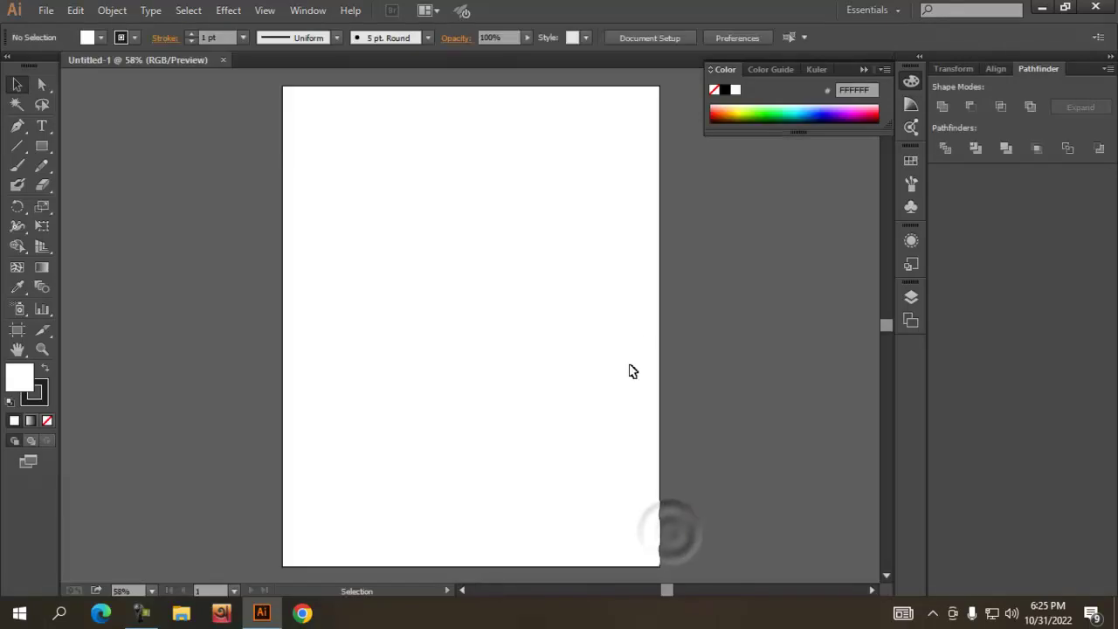
Pan the artboard left and draw a white circle about 2.83 in across with the Ellipse tool
left_click_drag(647, 341, 254, 324)
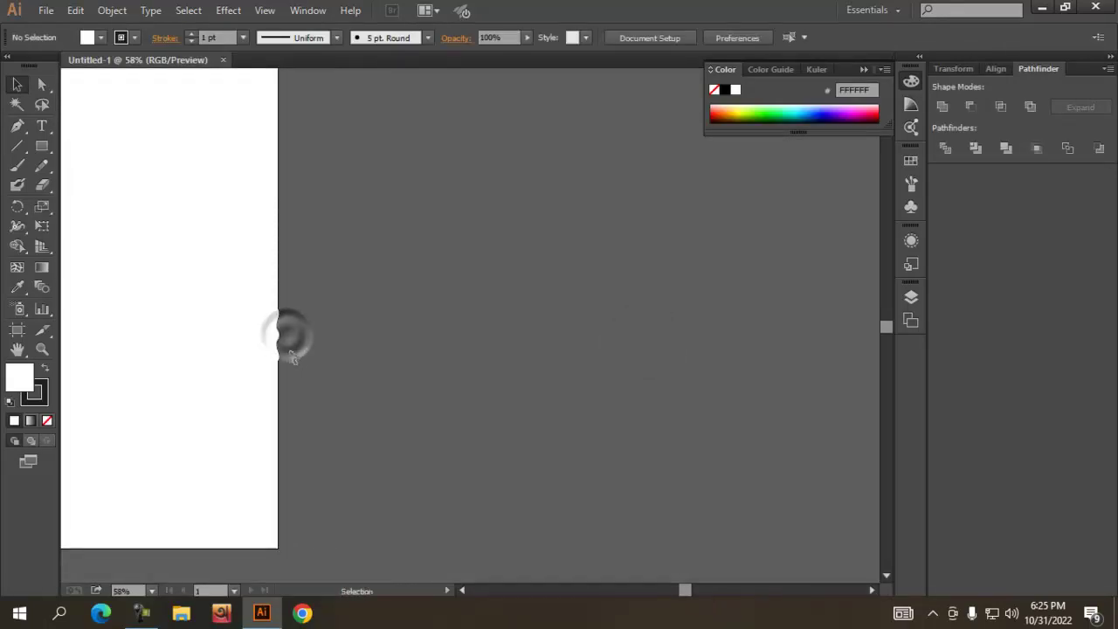
left_click(42, 148)
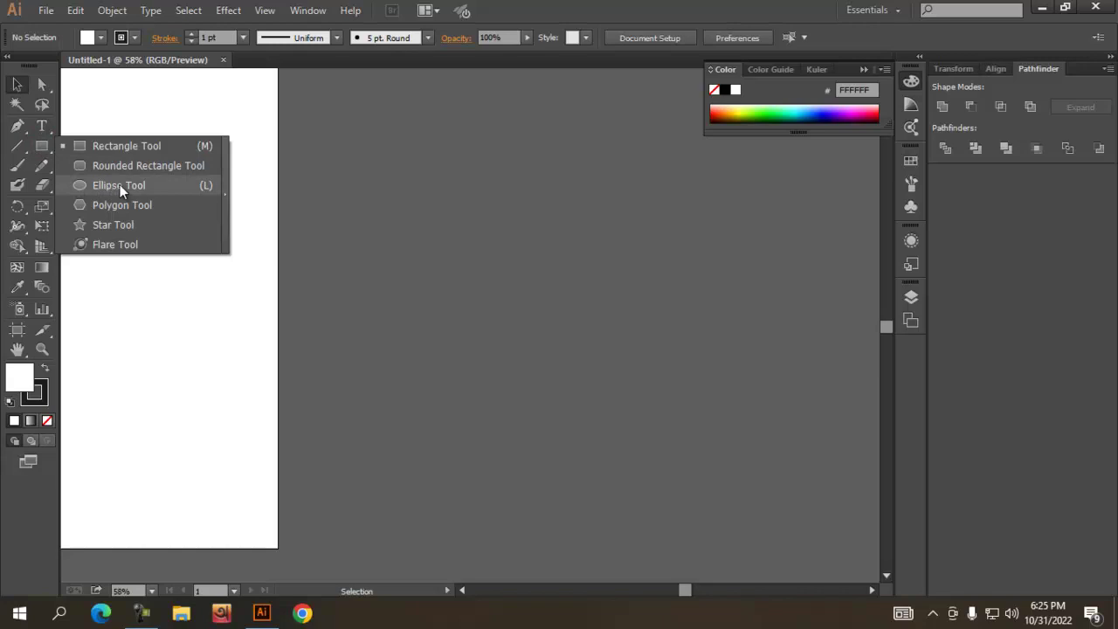
left_click(119, 184)
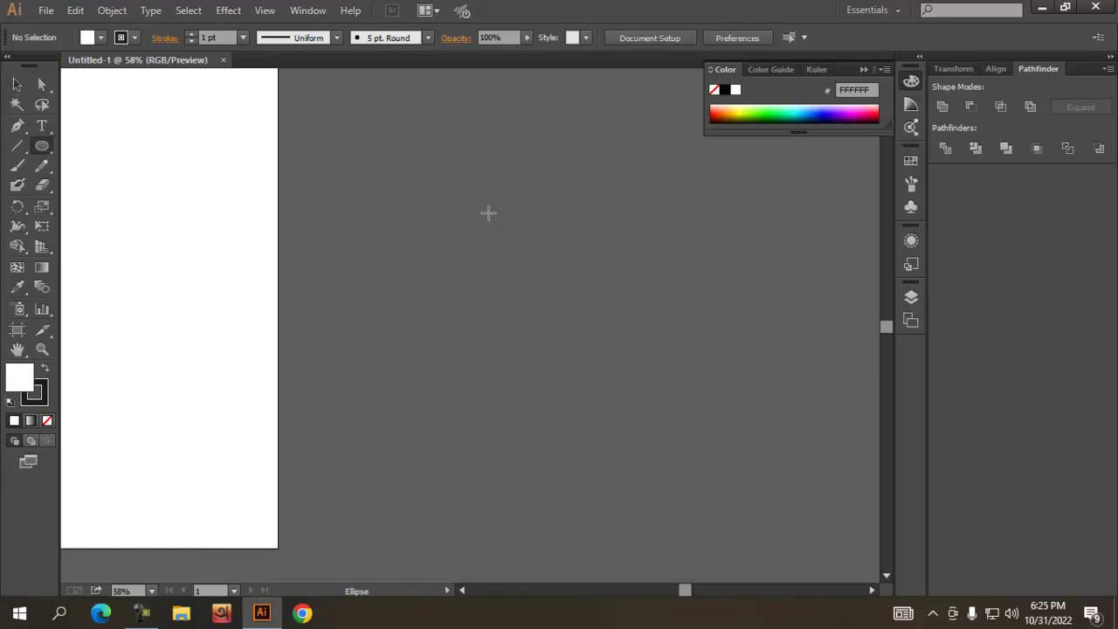
left_click_drag(492, 212, 538, 287)
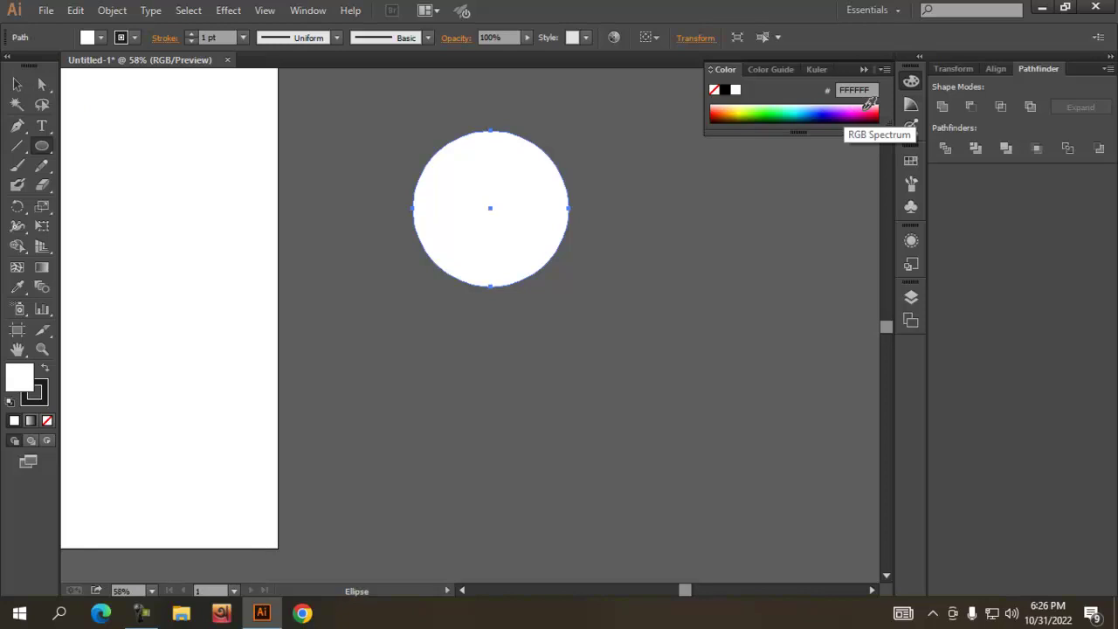
Fill the circle yellow FFC63F and drag its bottom anchor straight down into a teardrop point
left_click(731, 102)
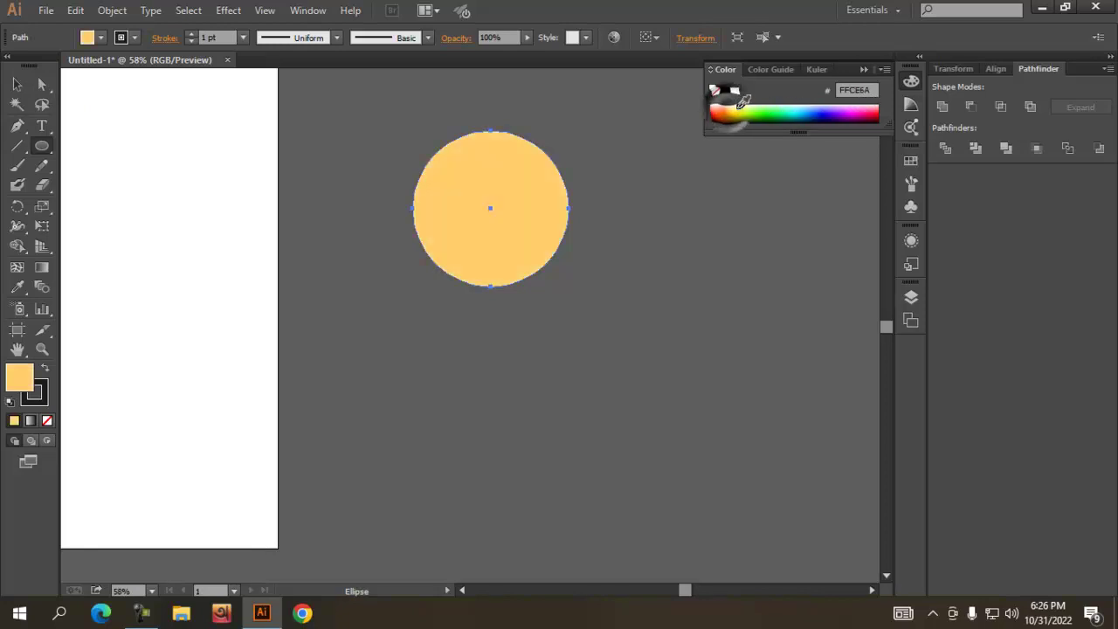
left_click_drag(728, 100, 732, 104)
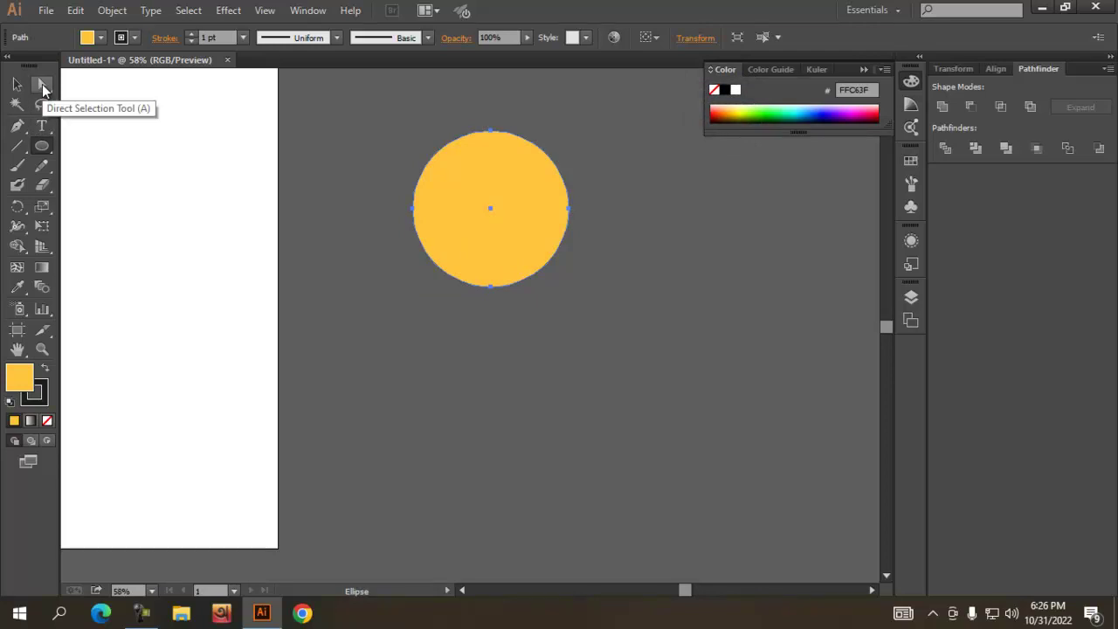
left_click(41, 84)
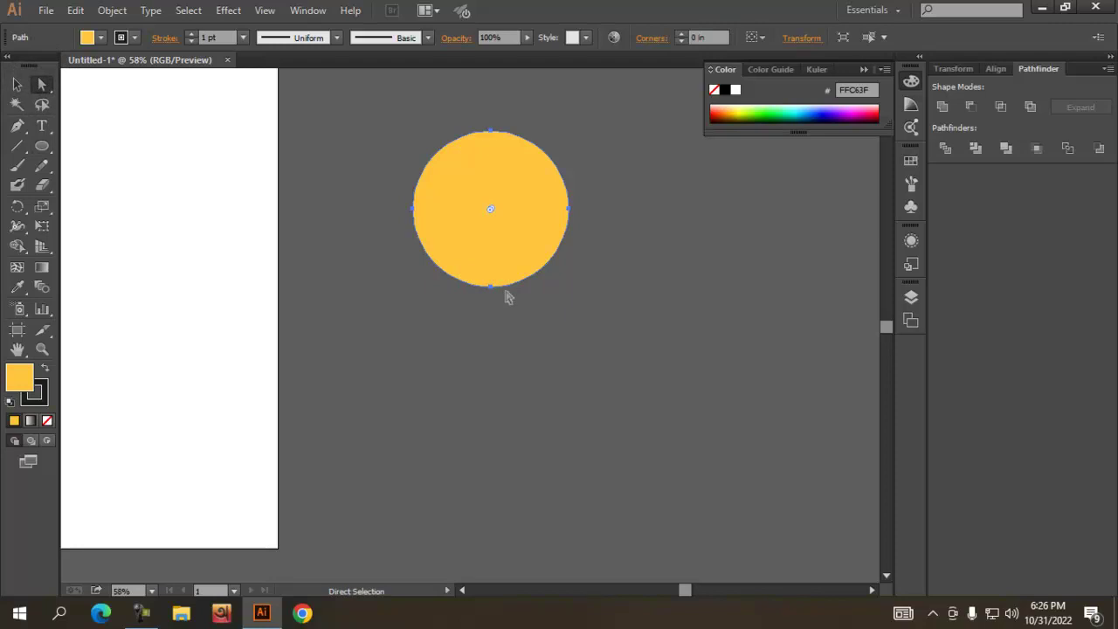
left_click(491, 286)
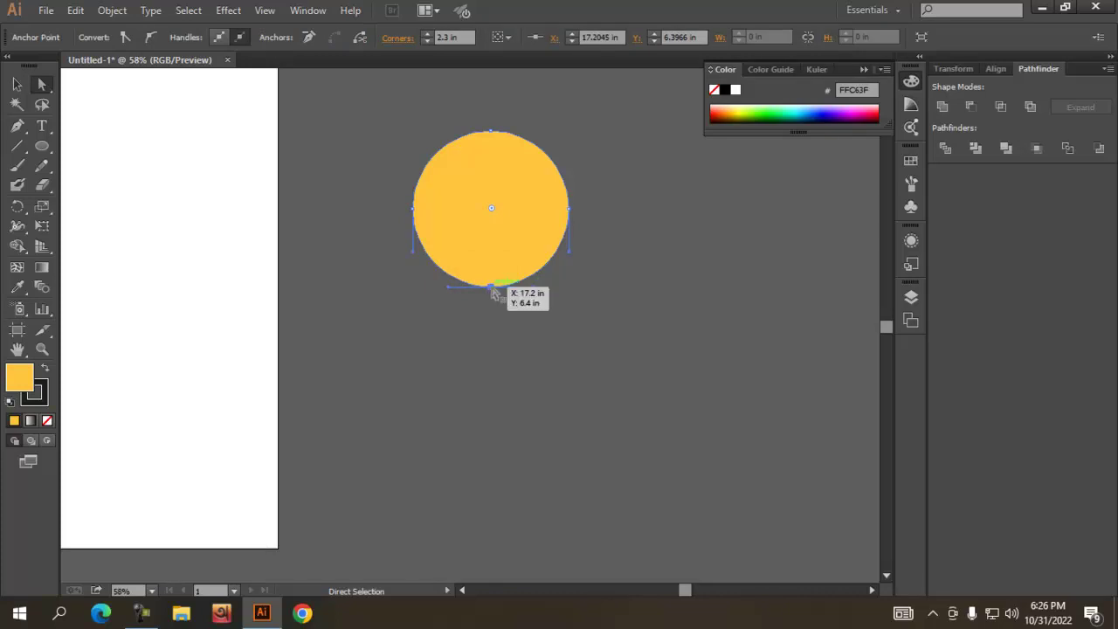
left_click(492, 287)
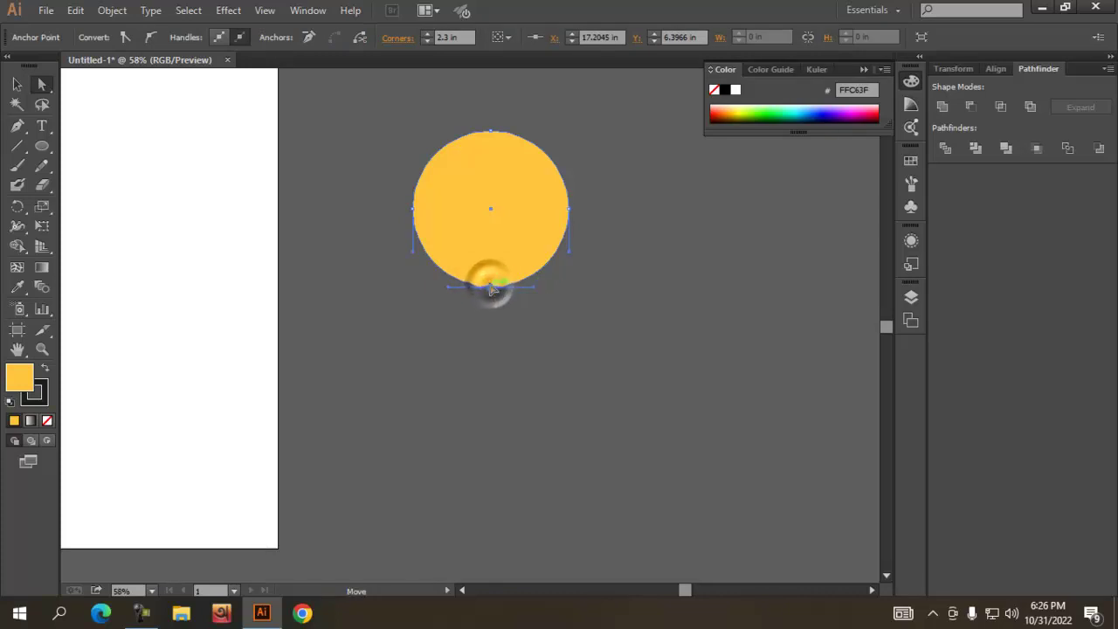
mouse_move(492, 288)
left_mouse_down()
mouse_move(501, 369)
mouse_move(491, 395)
left_mouse_up()
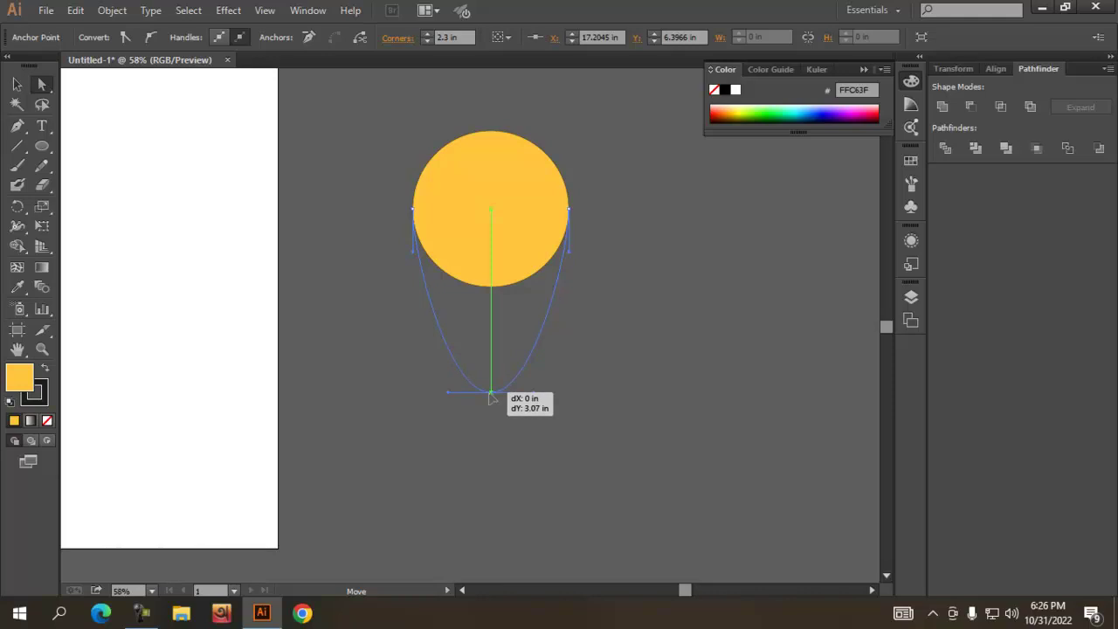
left_click_drag(491, 395, 490, 398)
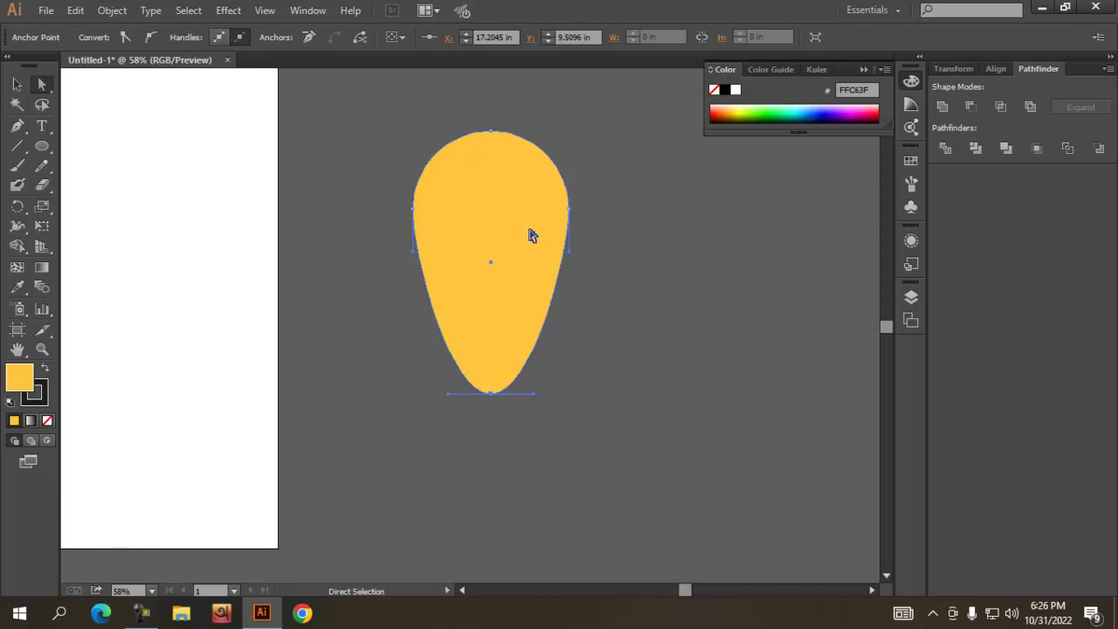
Alt-drag a copy of the teardrop slightly lower, undoing a trial green fill so it stays yellow
key("alt")
left_click_drag(479, 196, 481, 212)
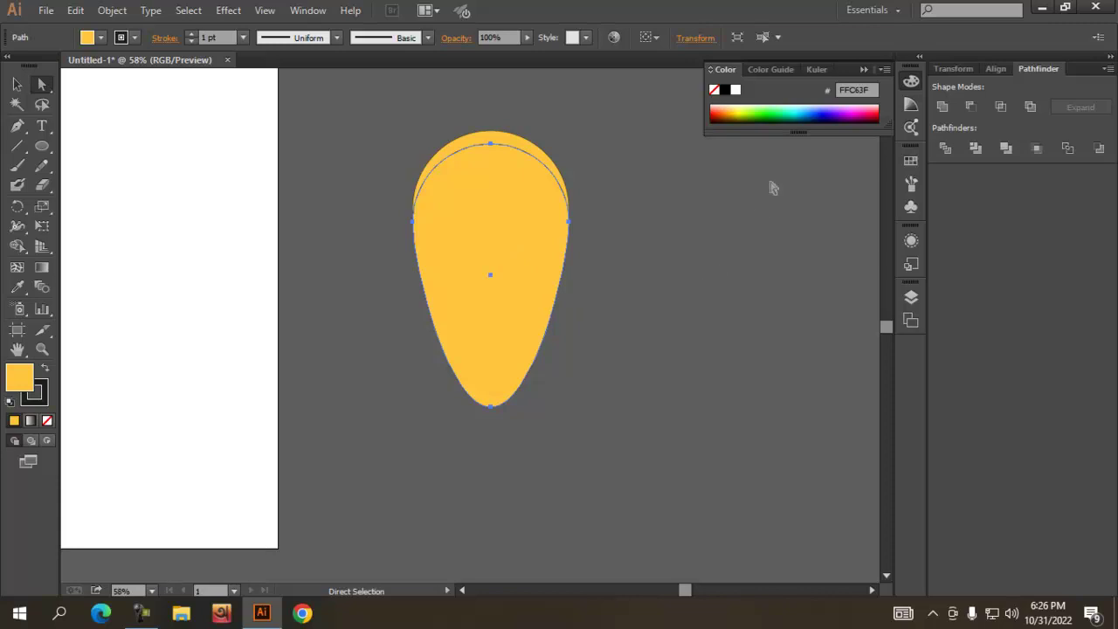
left_click(759, 106)
key("v")
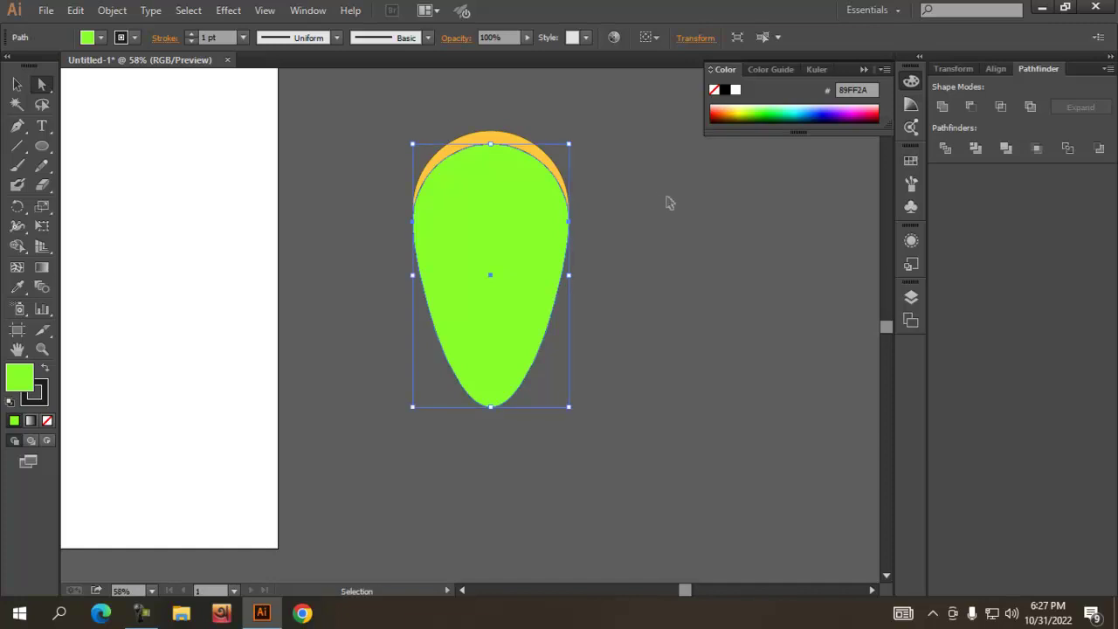
key("ctrl+z")
key("a")
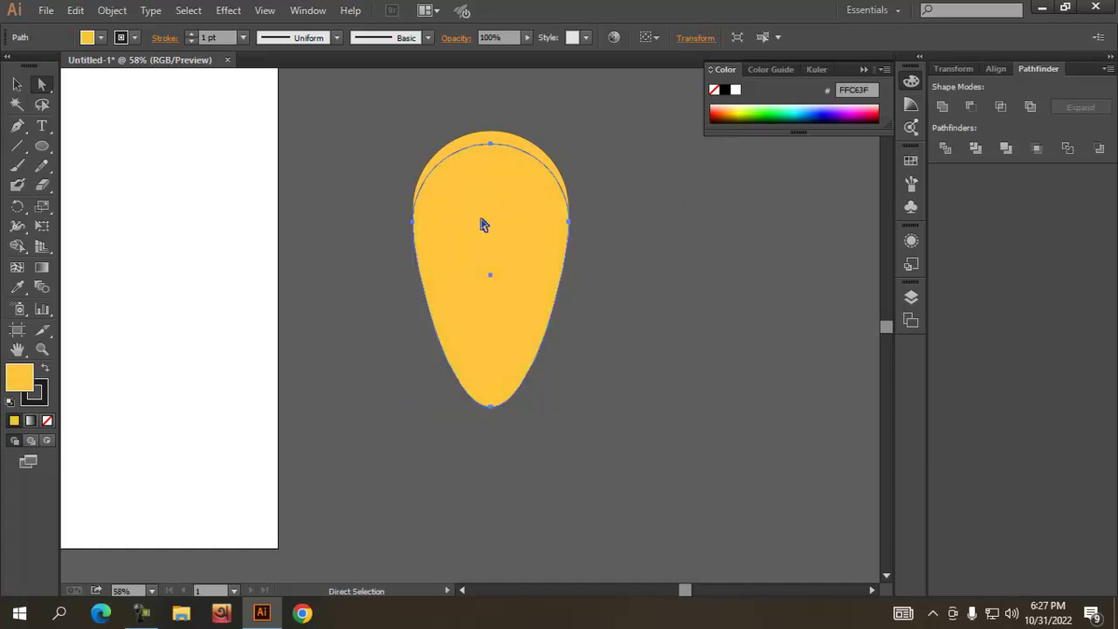
left_click(15, 84)
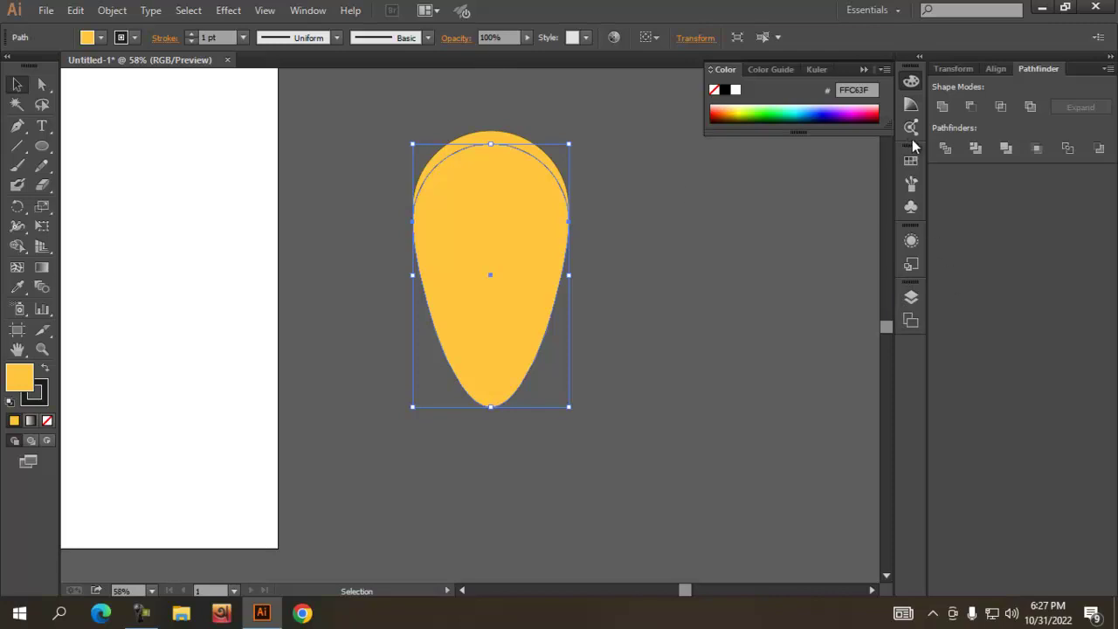
Open the Gradient panel and give the teardrop copy a white-to-black linear gradient
left_click(308, 11)
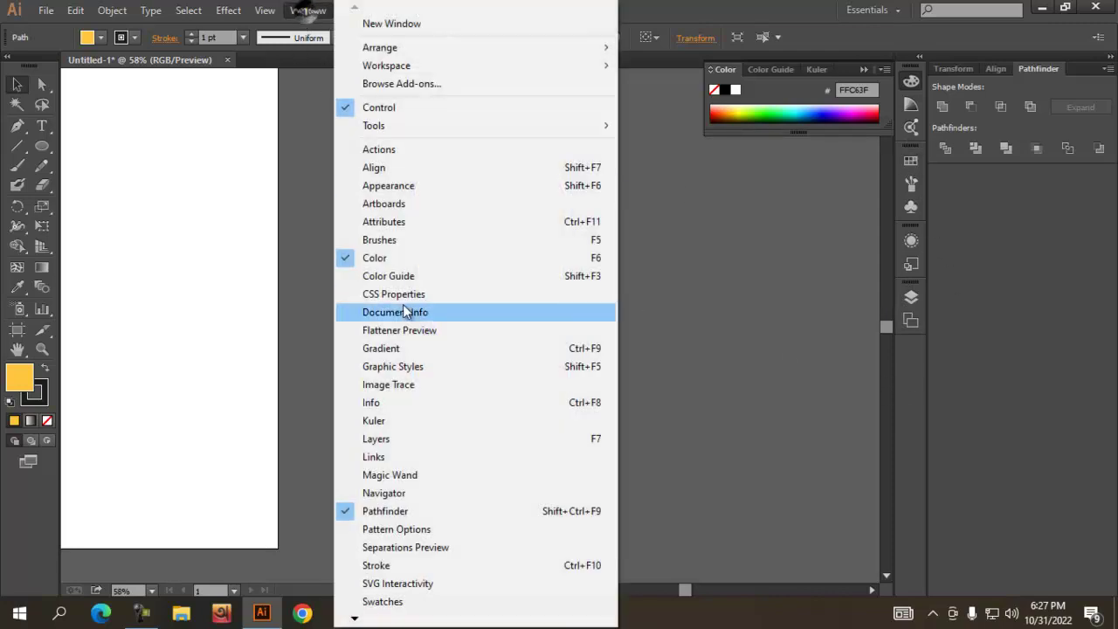
left_click(380, 348)
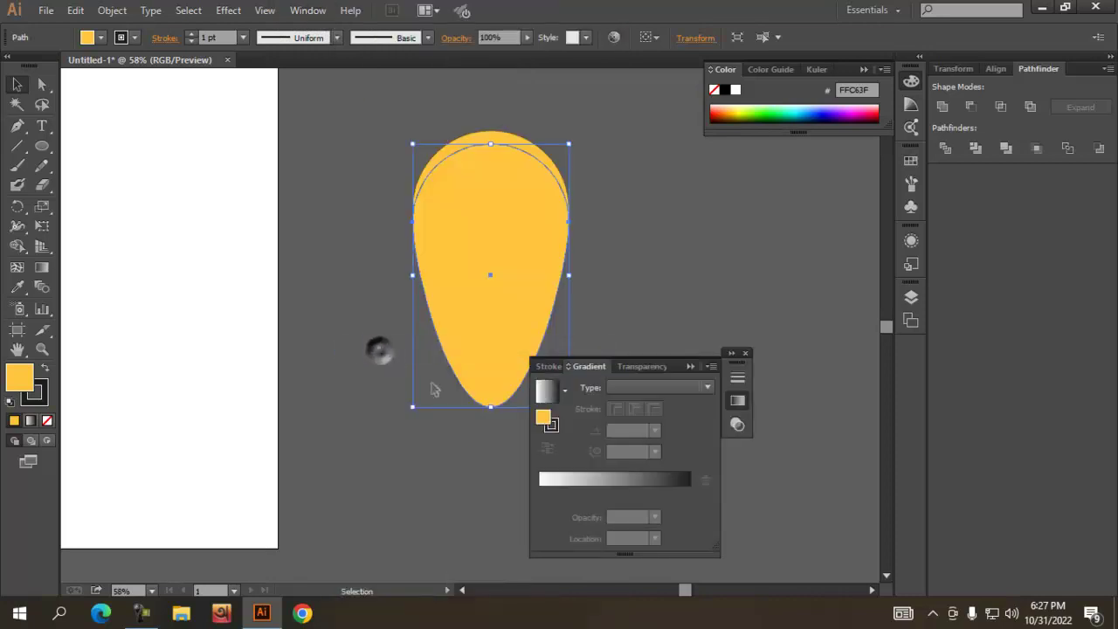
mouse_move(675, 365)
left_mouse_down()
mouse_move(911, 347)
mouse_move(1072, 359)
mouse_move(991, 340)
left_mouse_up()
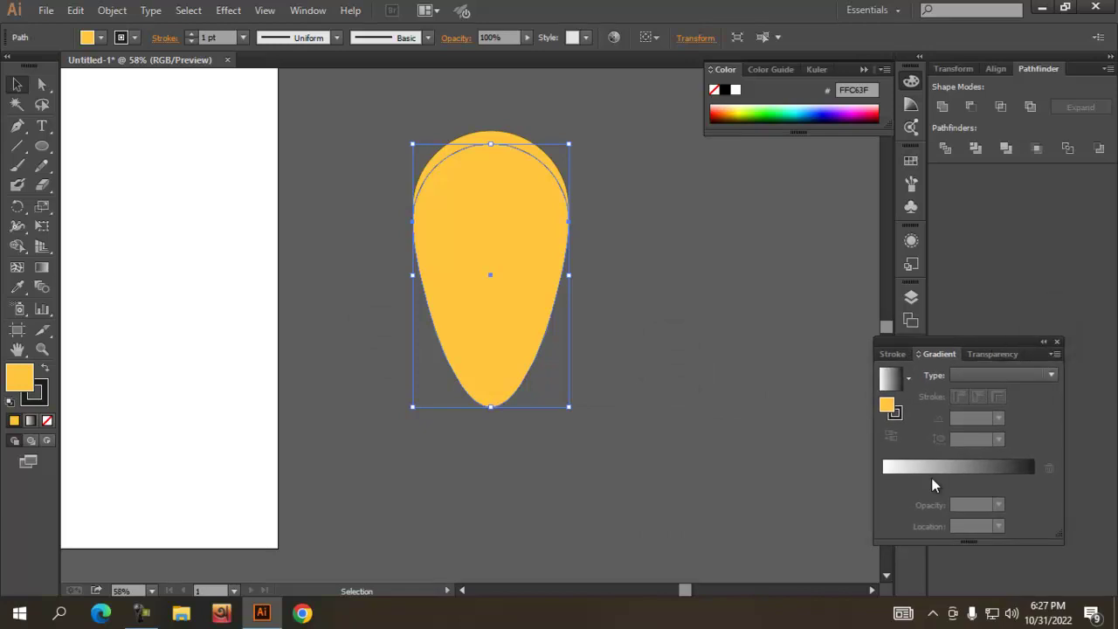
left_click(1032, 469)
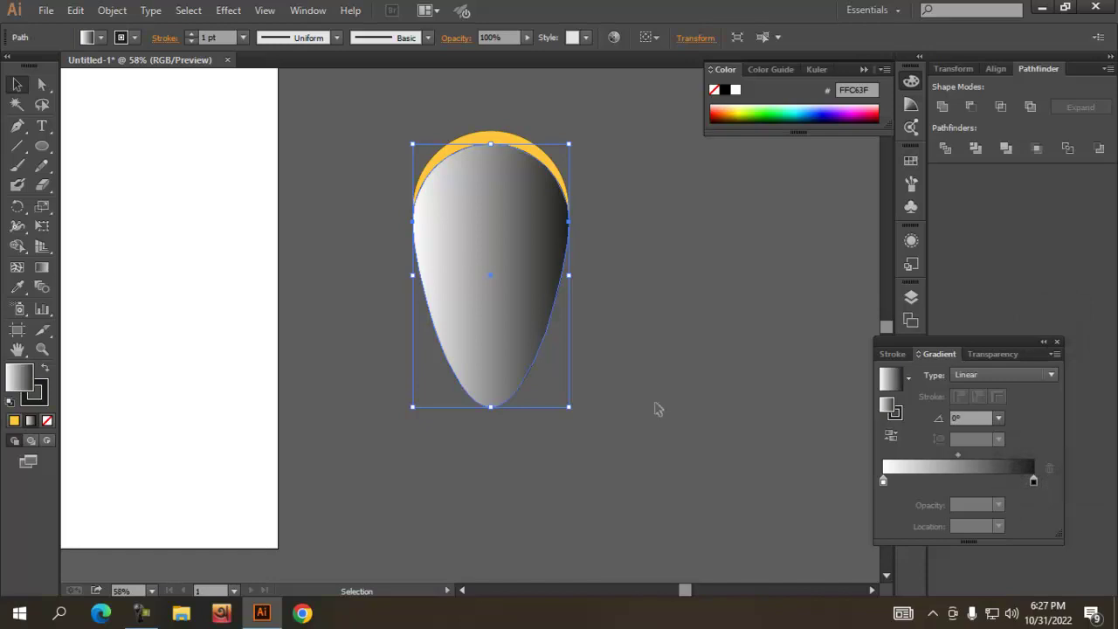
Open the black gradient stop's colour settings and switch them to RGB
left_click(1033, 482)
double_click(1033, 482)
left_click(1034, 483)
double_click(1033, 483)
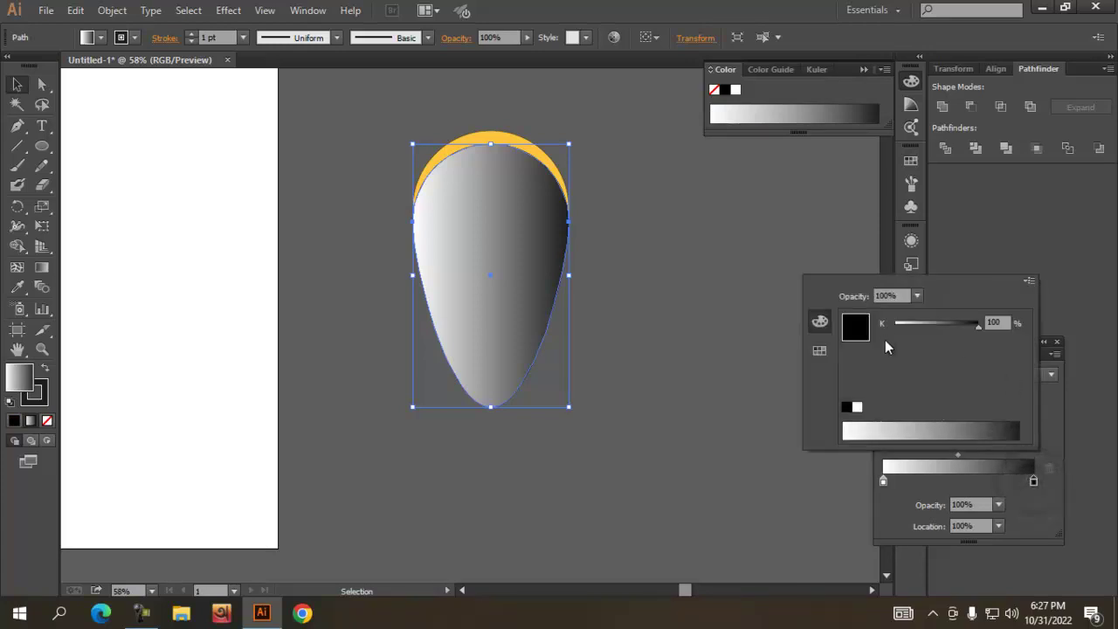
left_click(1029, 282)
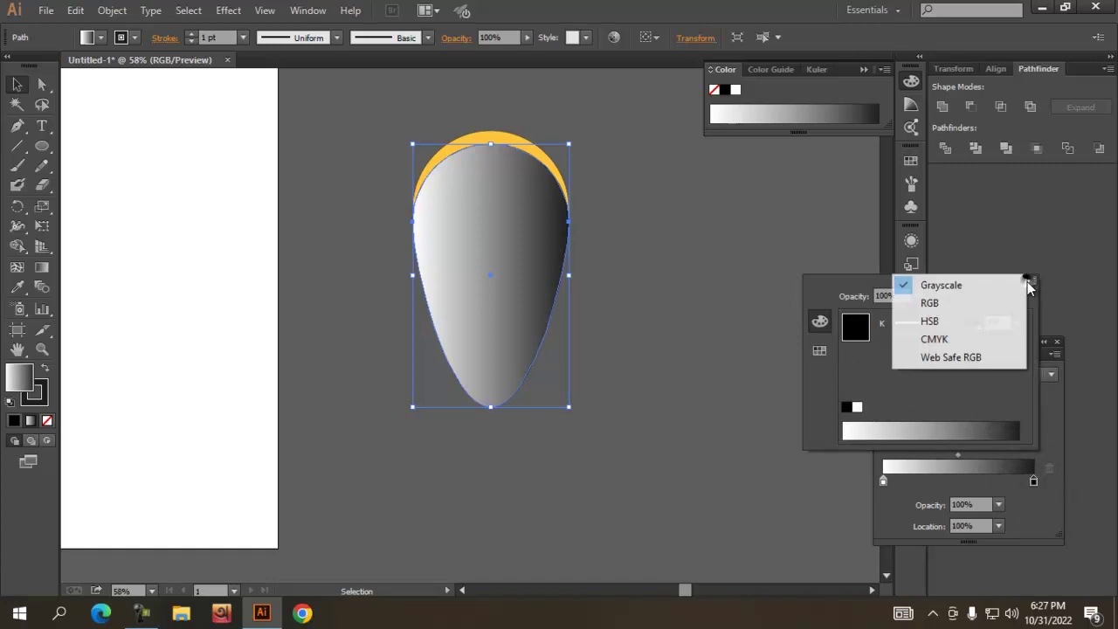
left_click(929, 303)
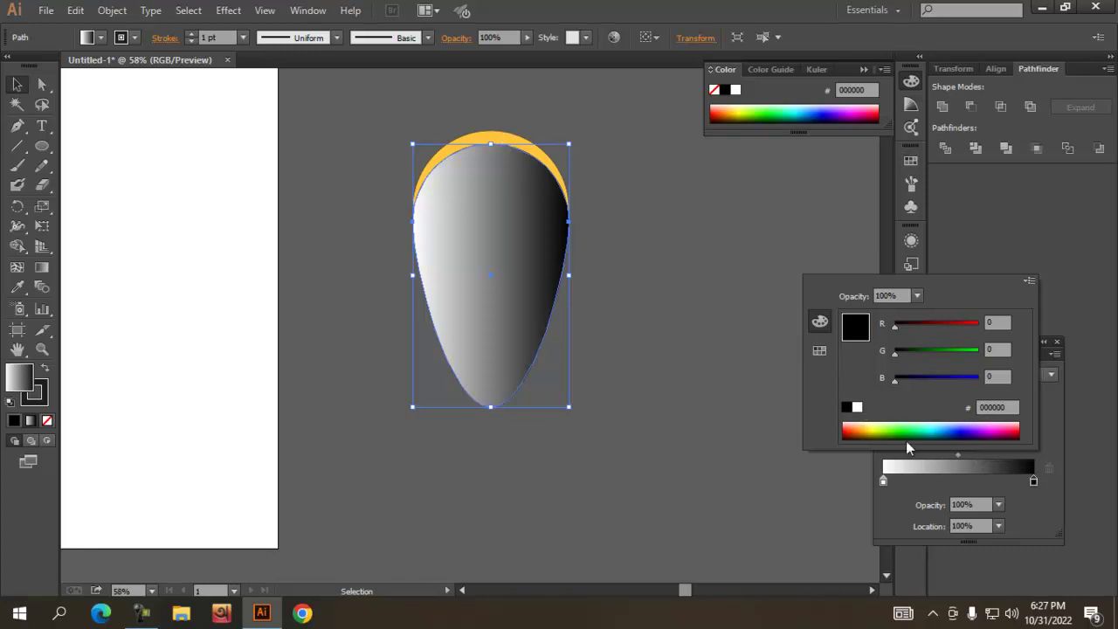
Sample the original's yellow FFC63F onto the teardrop copy with the Eyedropper
key("Escape")
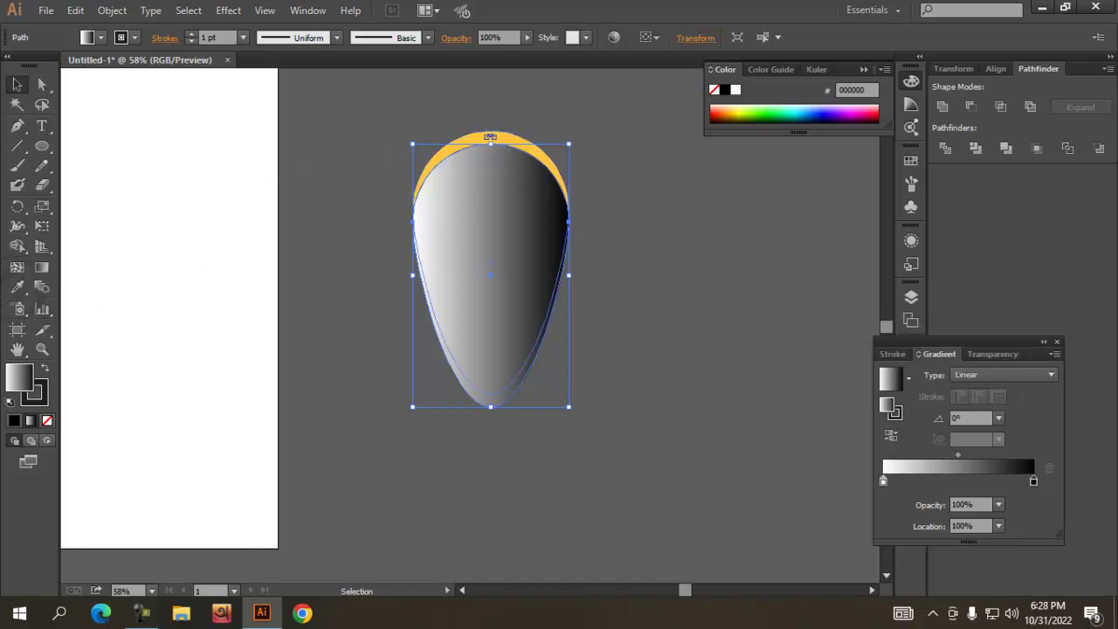
left_click(17, 287)
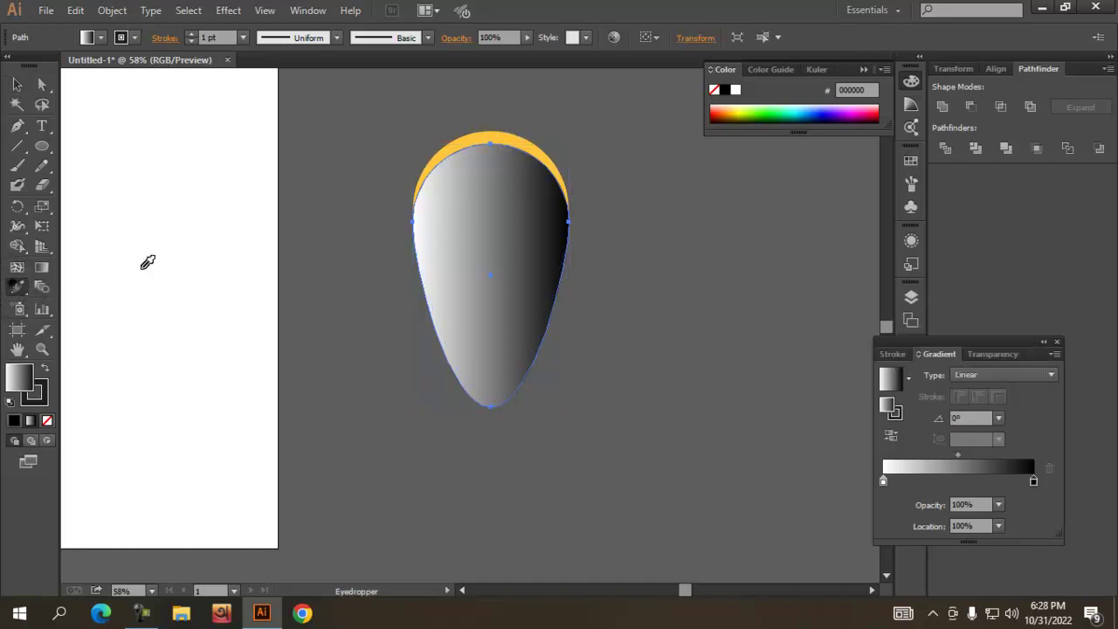
left_click(507, 134)
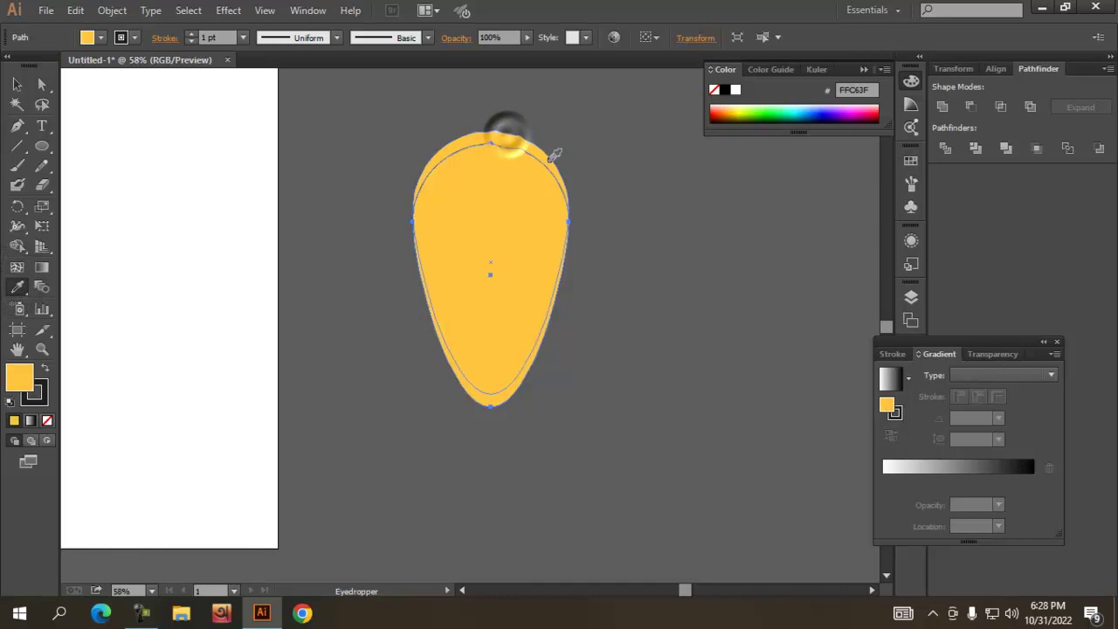
double_click(886, 407)
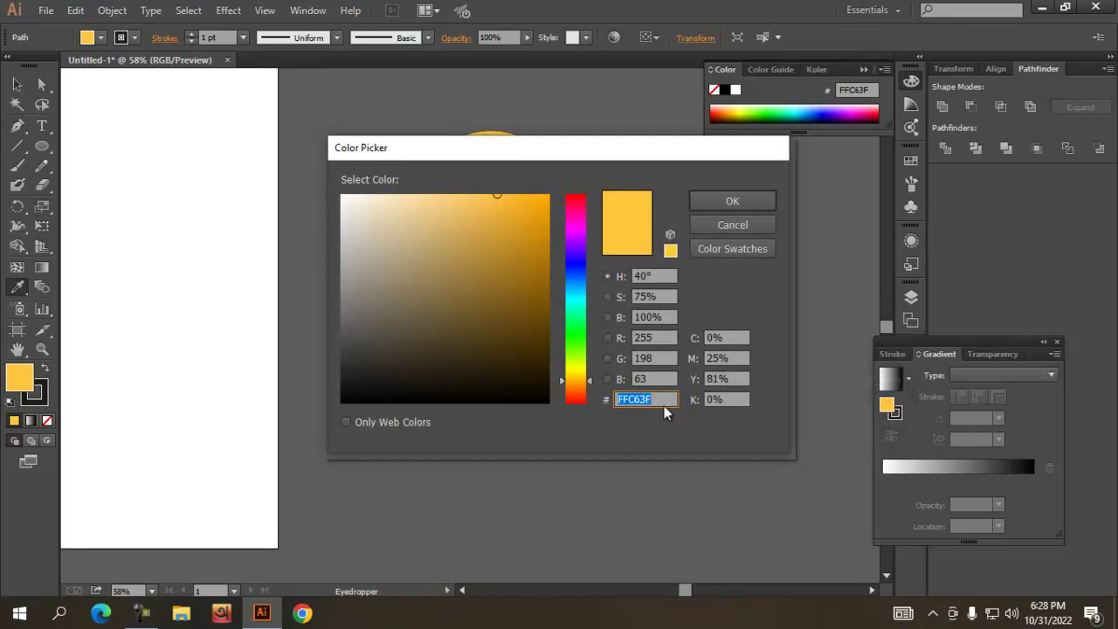
left_click(727, 202)
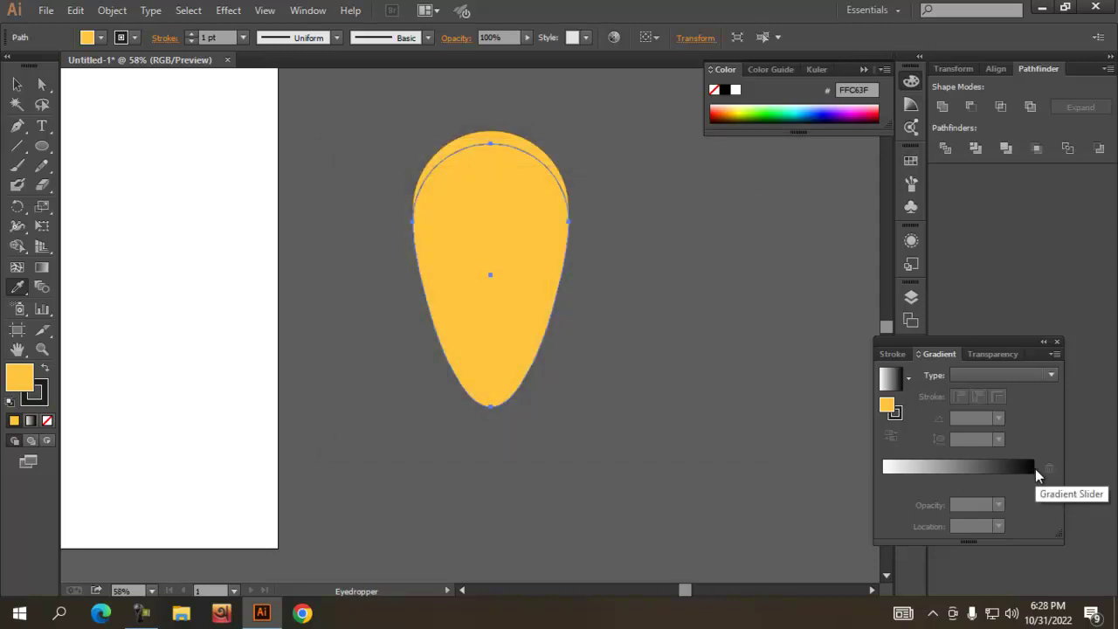
Reapply the gradient and set its dark end stop to FFC63F, making it white-to-yellow
left_click(1035, 469)
left_click(1034, 481)
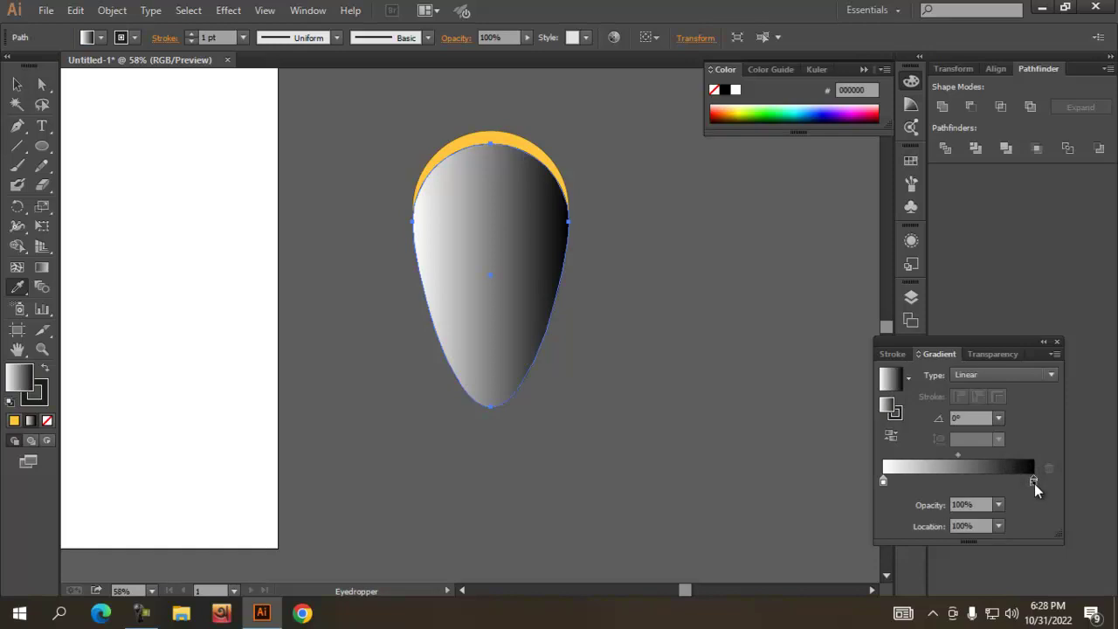
double_click(1034, 481)
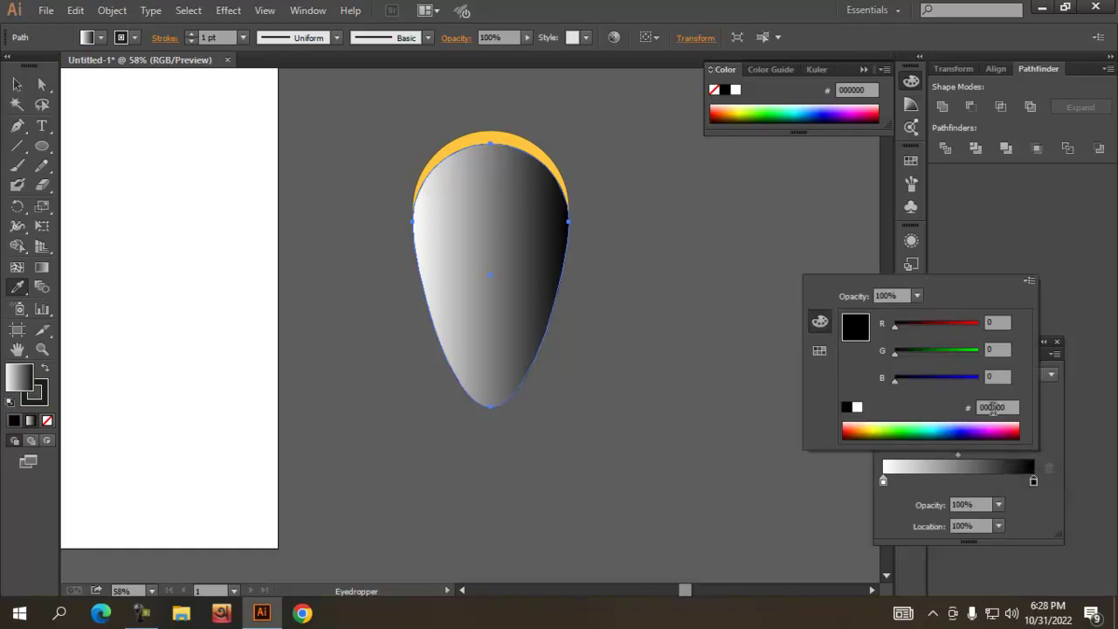
type("FFC63F")
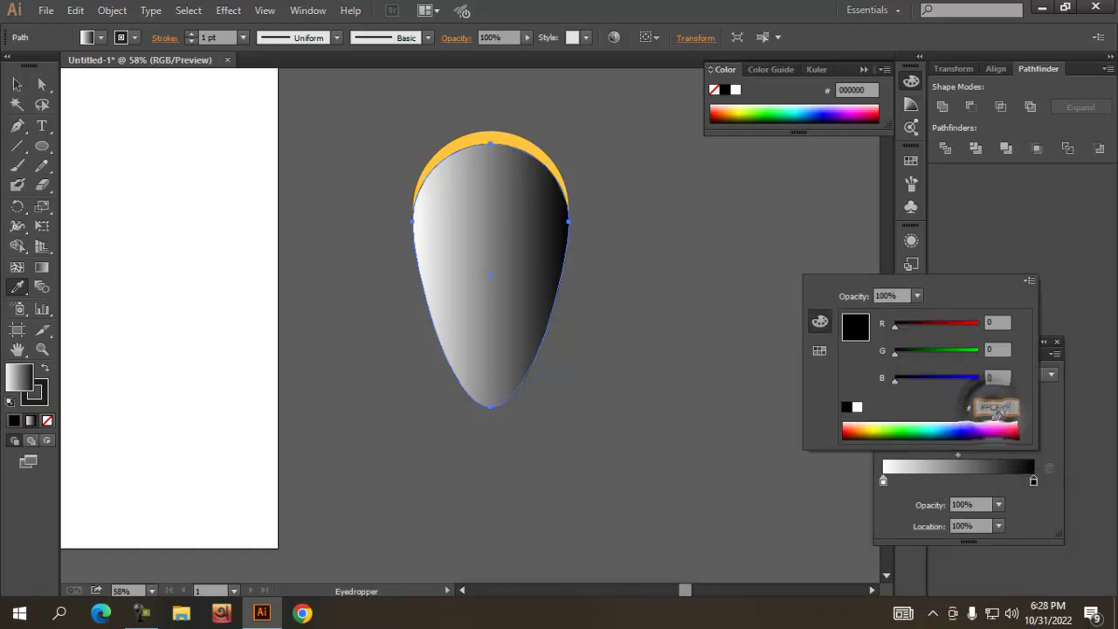
key("Return")
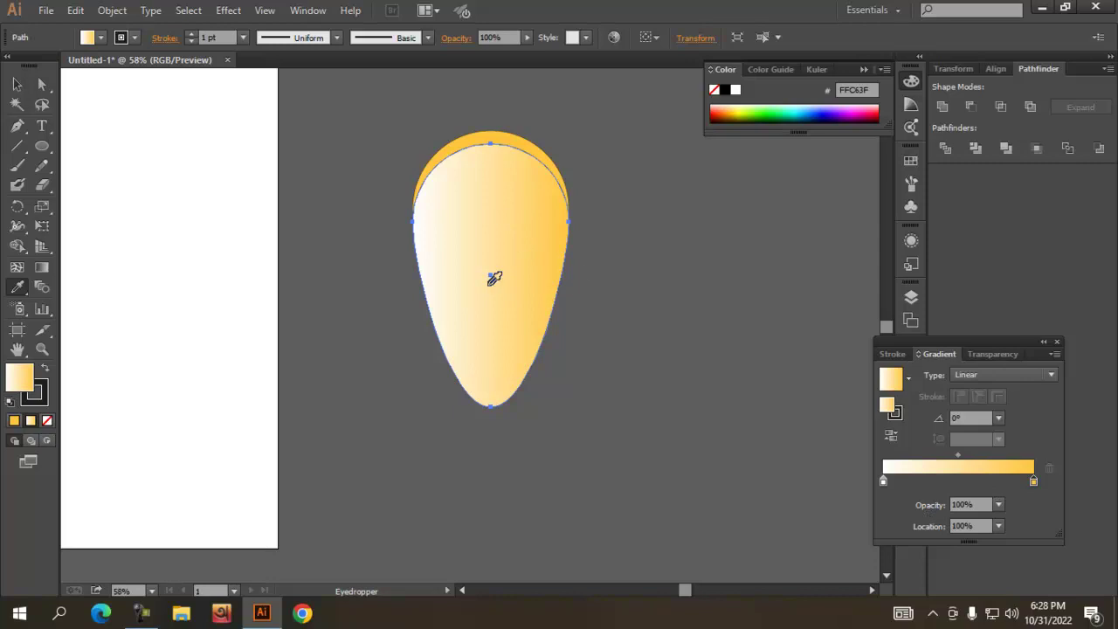
Drag the yellow stop toward the middle and the midpoint left to about 37.62%
left_click(16, 85)
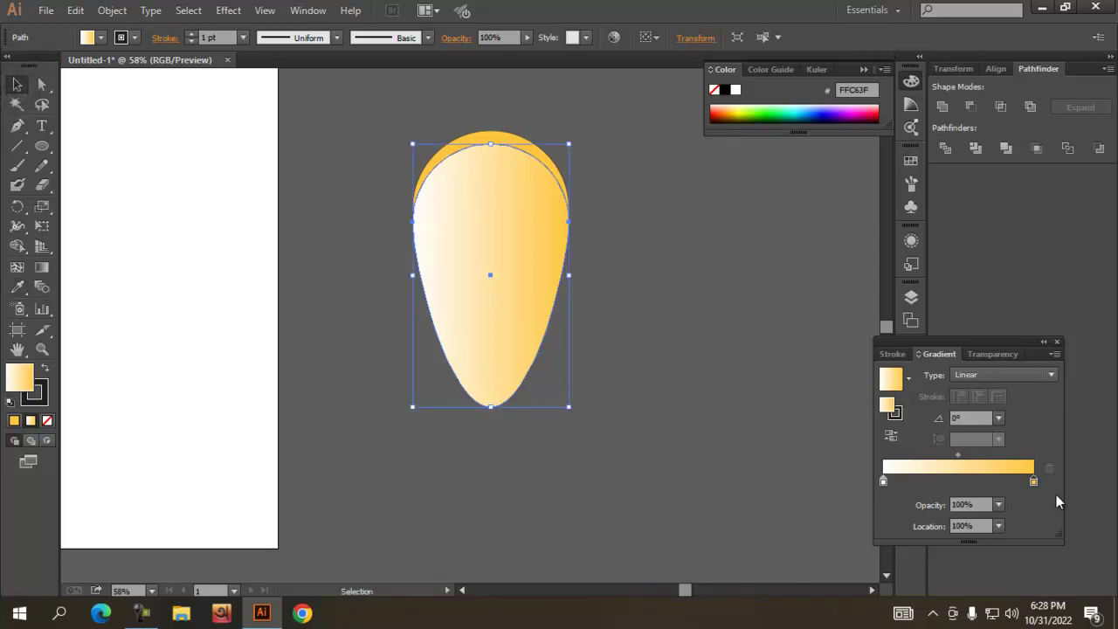
left_click_drag(1034, 481, 993, 484)
left_click_drag(968, 483, 968, 487)
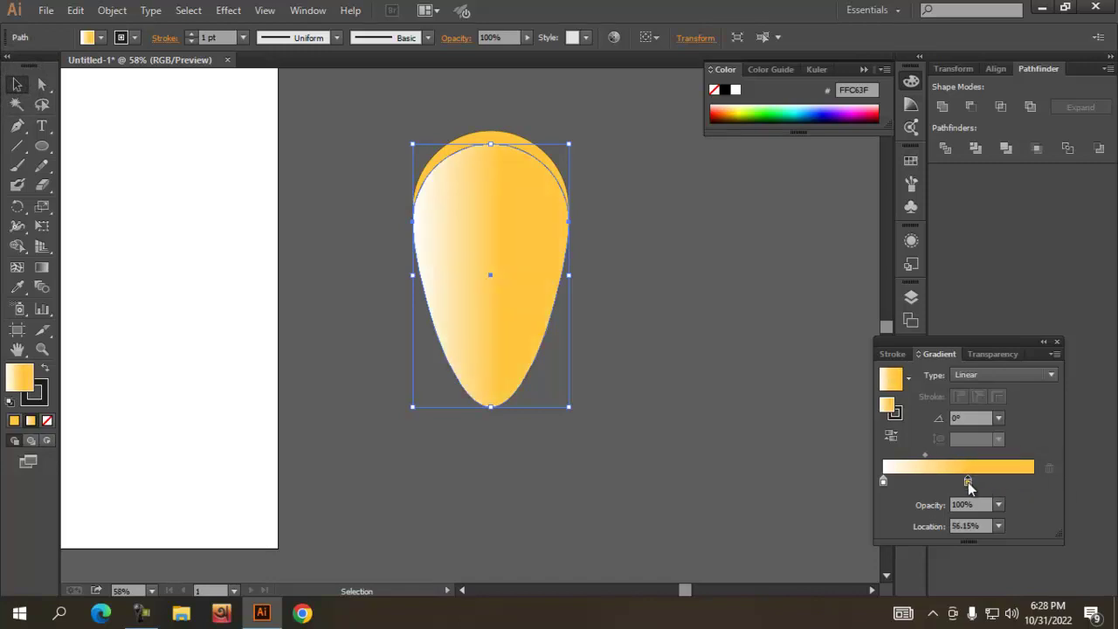
left_click_drag(924, 455, 915, 459)
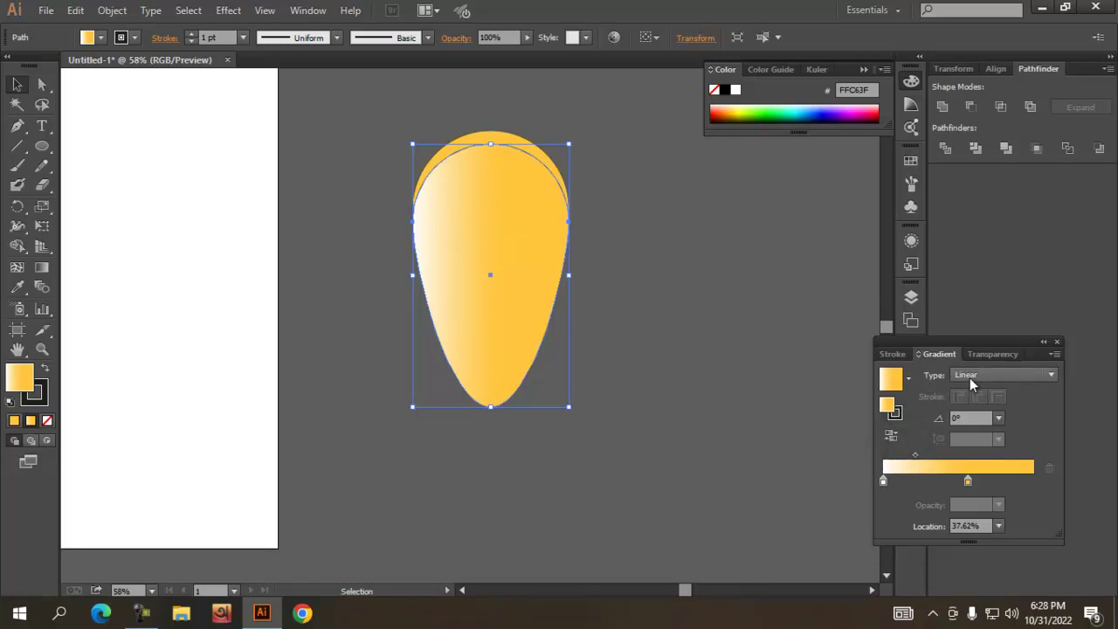
Change the balloon's gradient type from Linear to Radial
left_click(1001, 375)
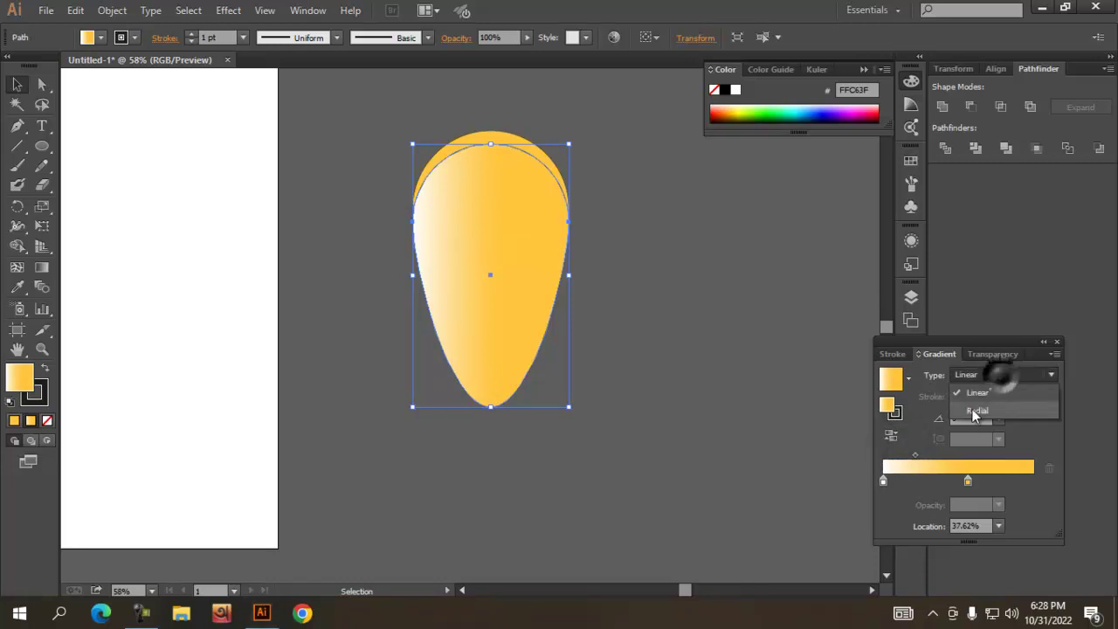
left_click(979, 411)
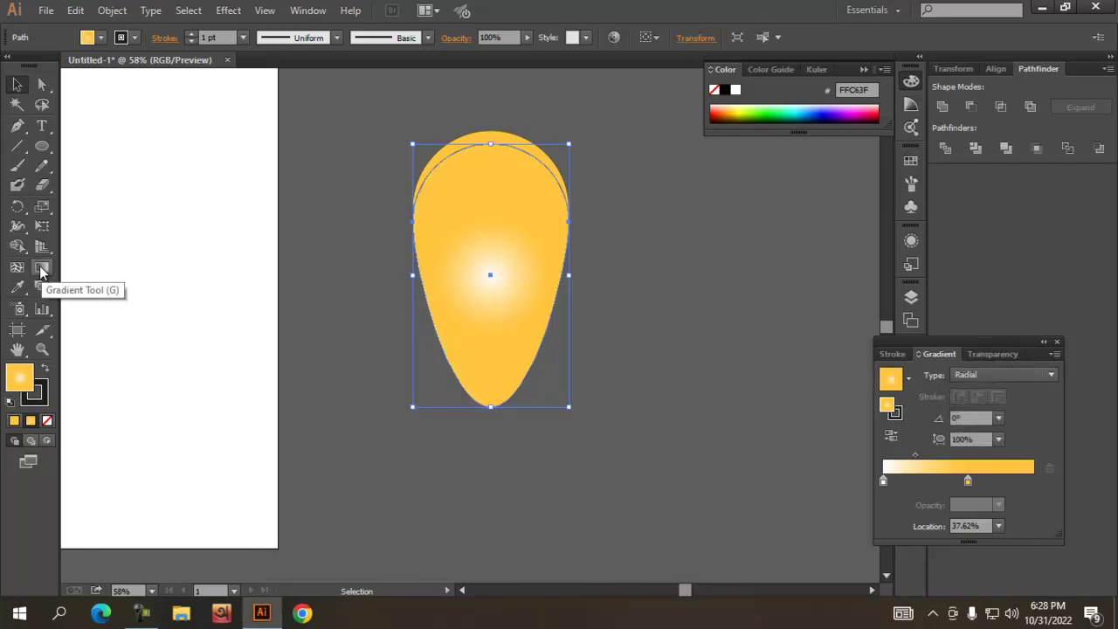
Reposition the radial highlight with the Gradient tool into a small soft glow at the upper left, angled -70.8°
left_click(42, 271)
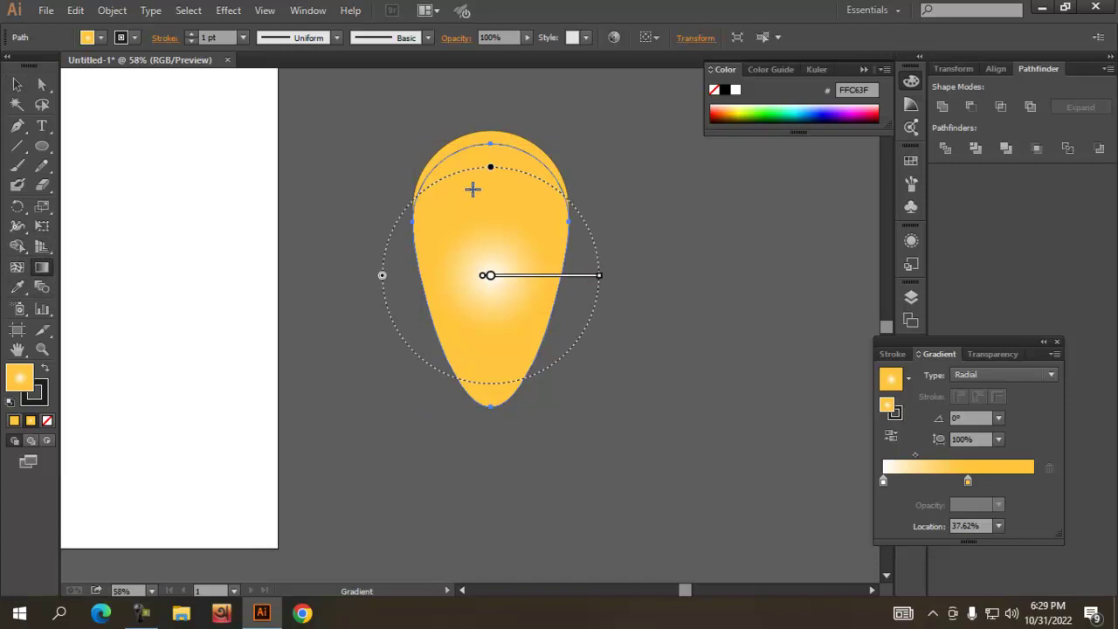
mouse_move(490, 275)
mouse_move(462, 183)
left_mouse_down()
mouse_move(500, 253)
mouse_move(499, 294)
left_mouse_up()
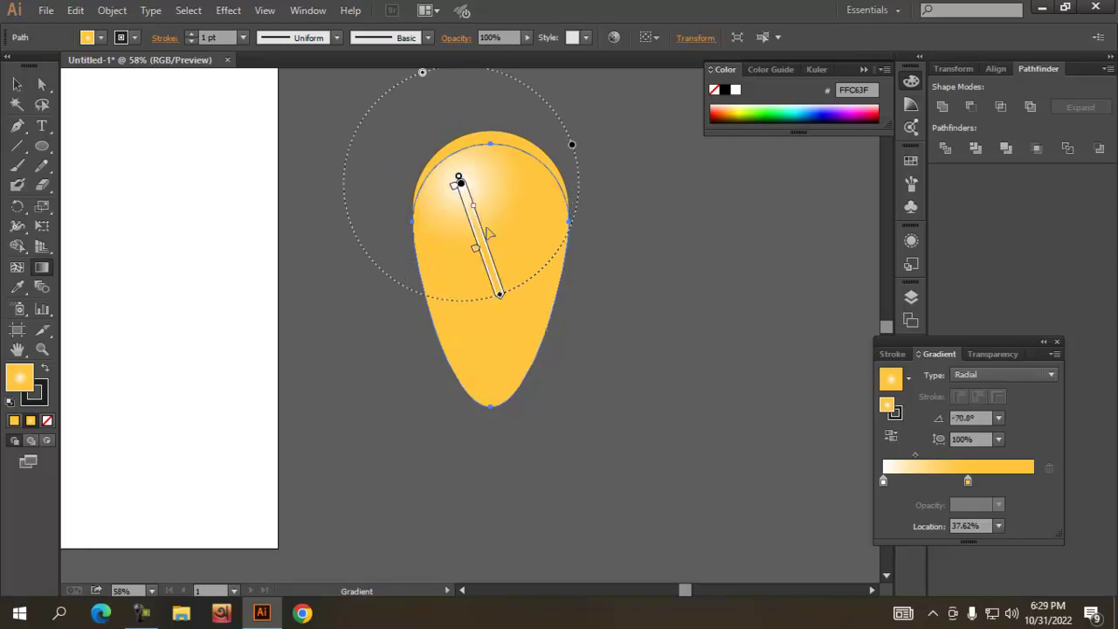
left_click_drag(460, 184, 467, 189)
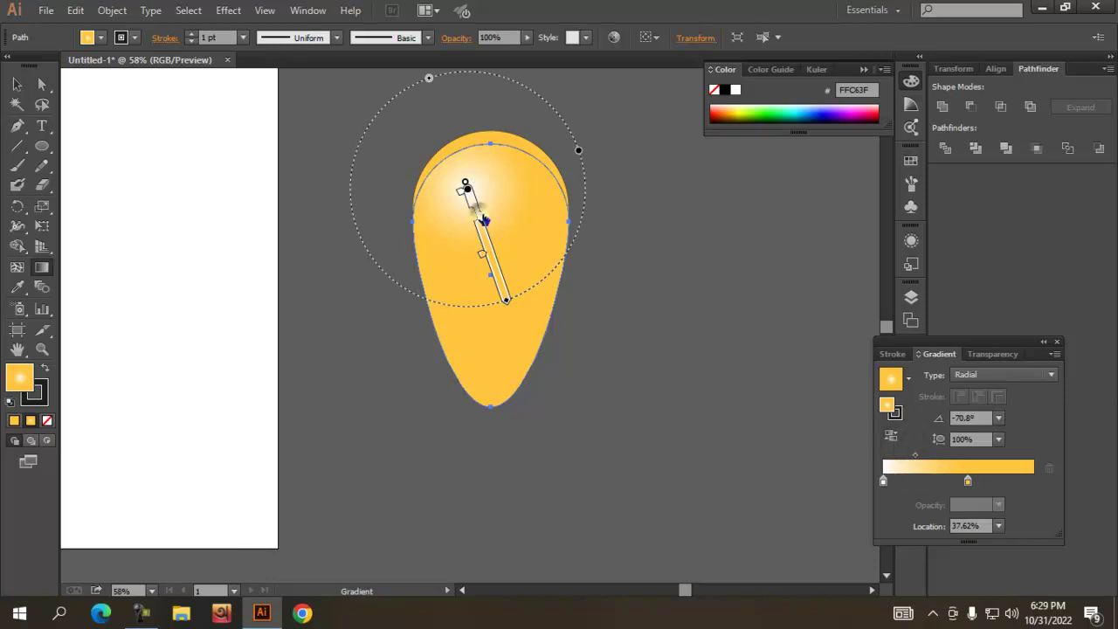
left_click_drag(483, 225, 486, 234)
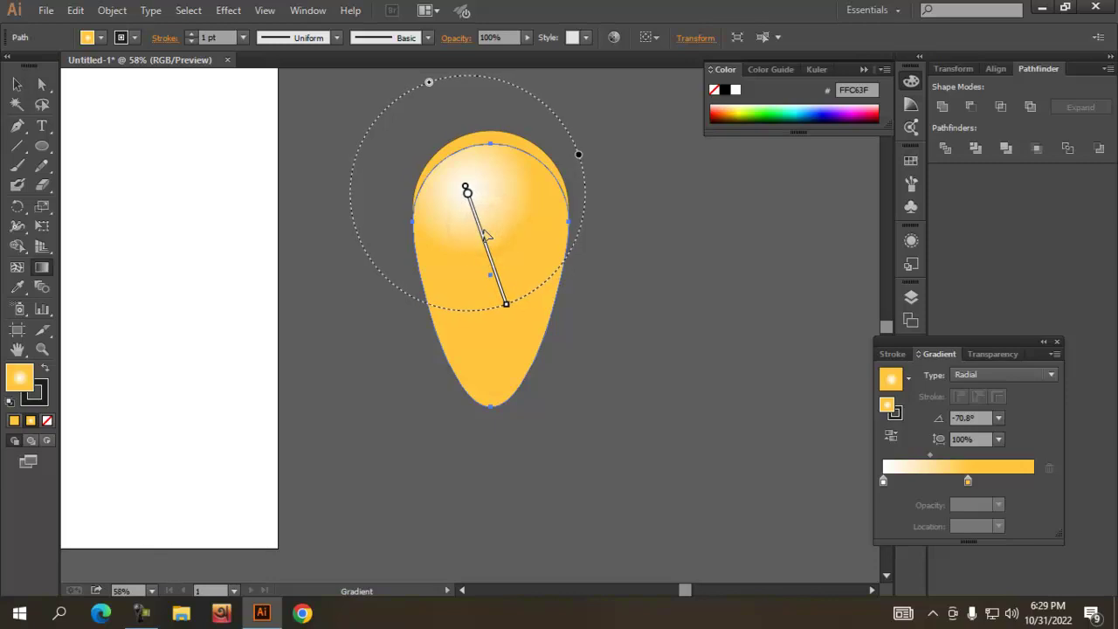
mouse_move(469, 193)
left_mouse_down()
mouse_move(468, 218)
mouse_move(462, 200)
left_mouse_up()
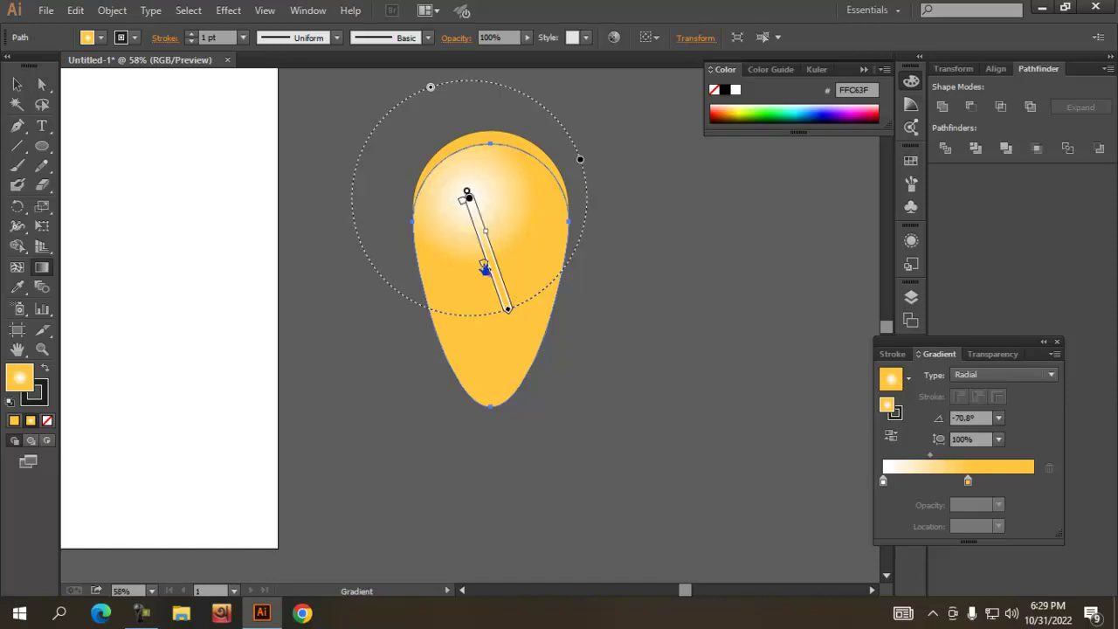
left_click_drag(484, 266, 479, 237)
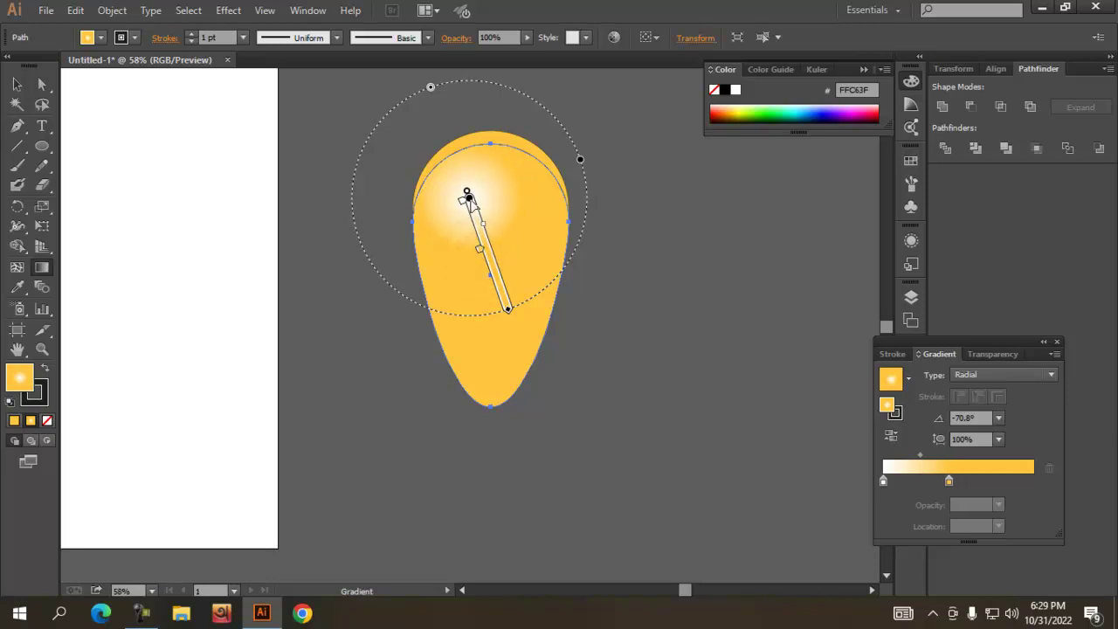
left_click_drag(471, 200, 469, 202)
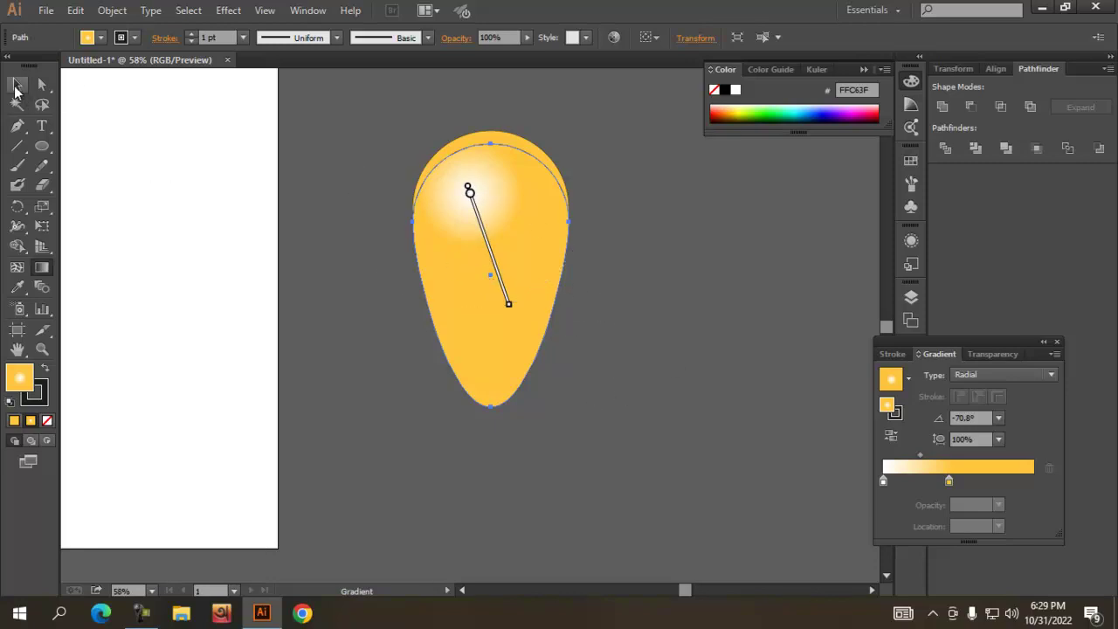
Select the overlapping circle and teardrop and Unite them in Pathfinder into one balloon
left_click(15, 85)
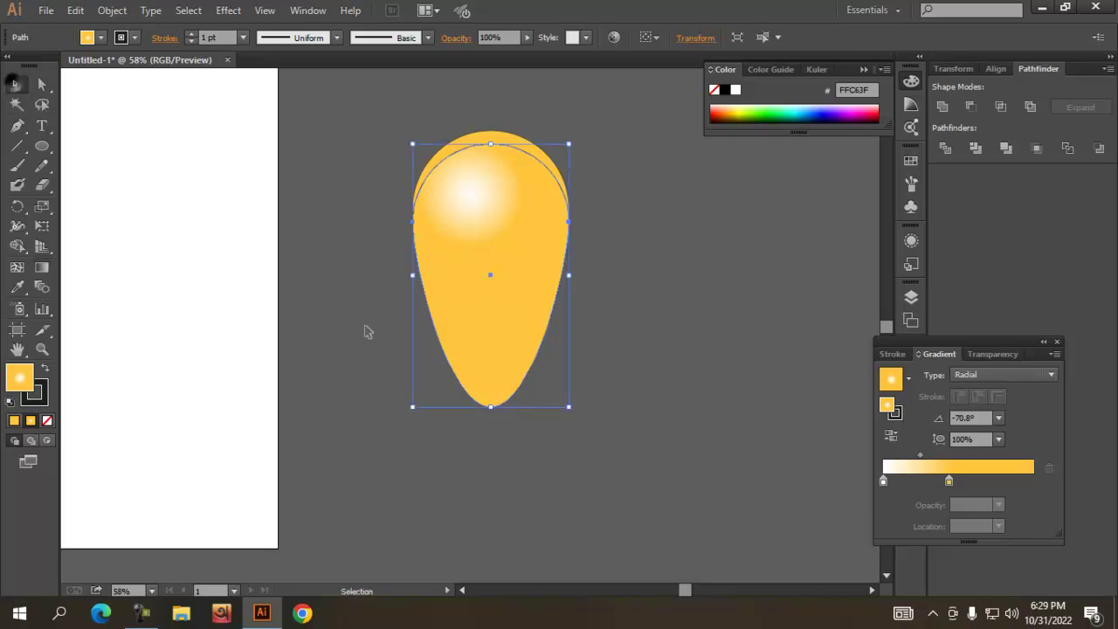
left_click(328, 211)
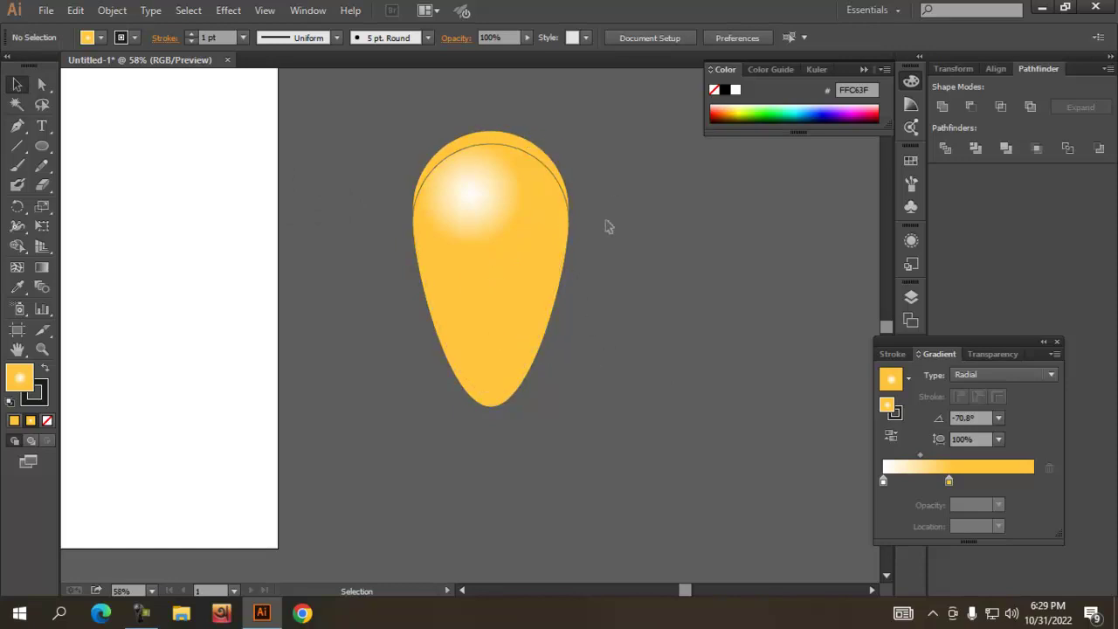
left_click(573, 382)
left_click(675, 432)
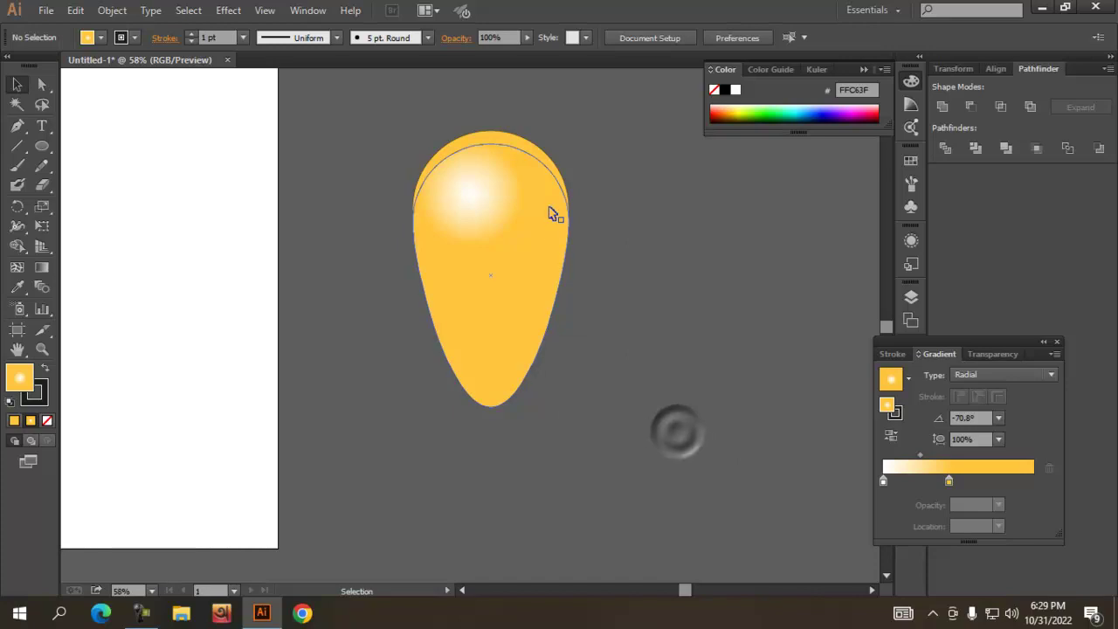
left_click(580, 197)
left_click(508, 133)
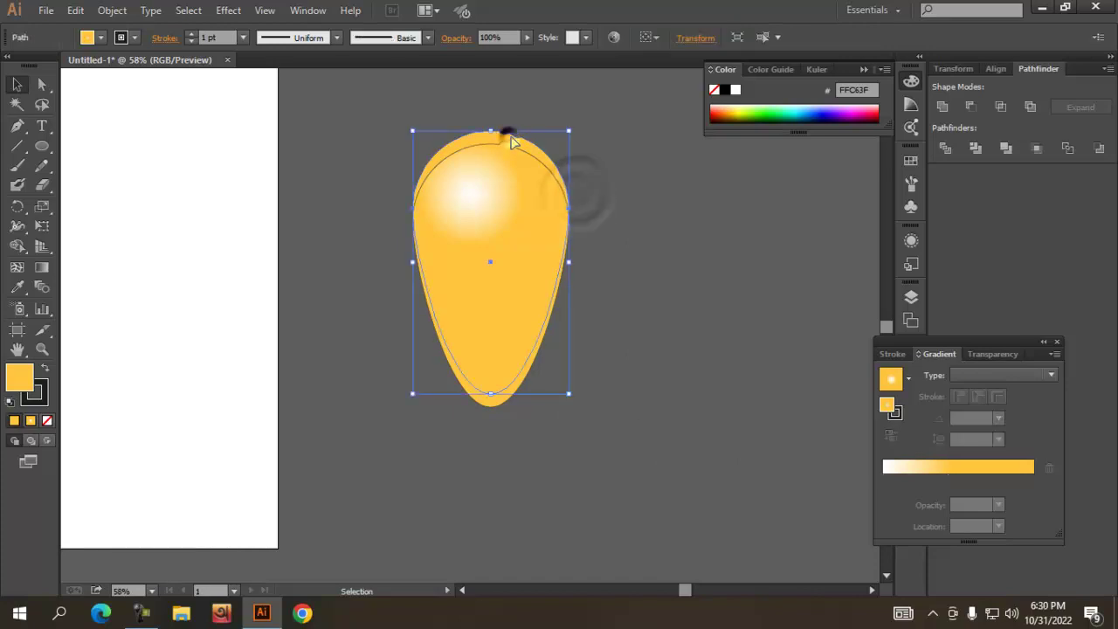
left_click(620, 268)
left_click(623, 282)
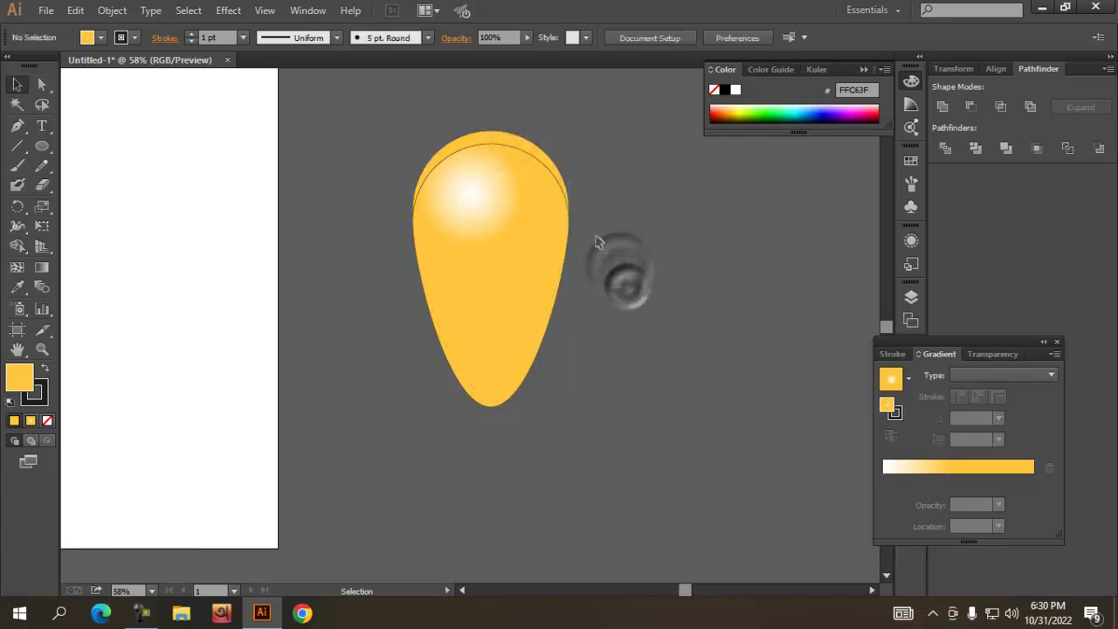
left_click(530, 139)
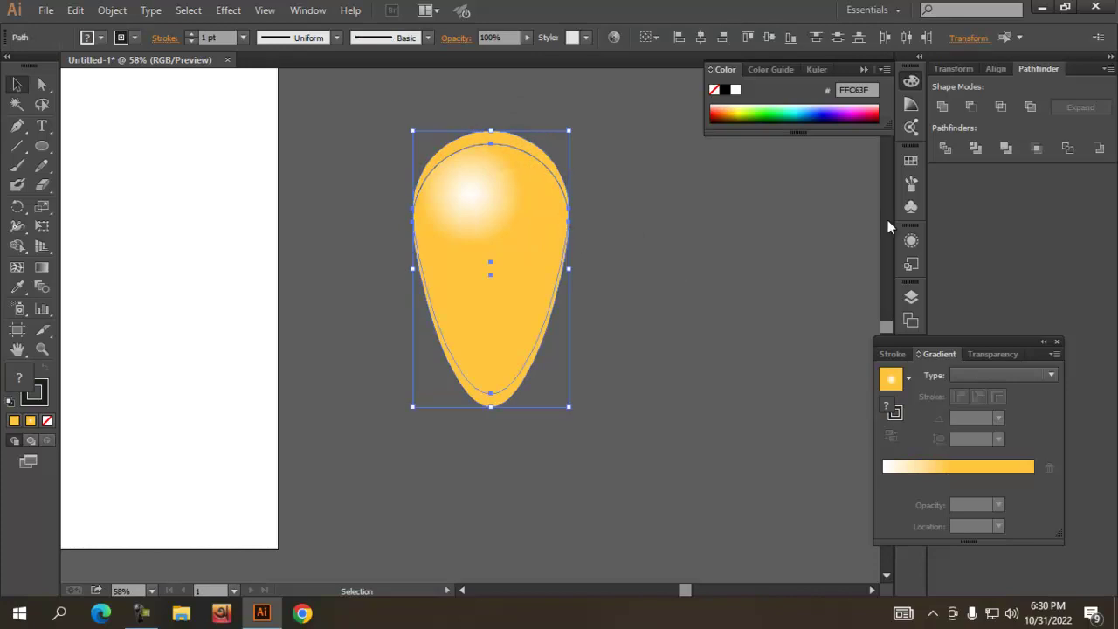
left_click(942, 105)
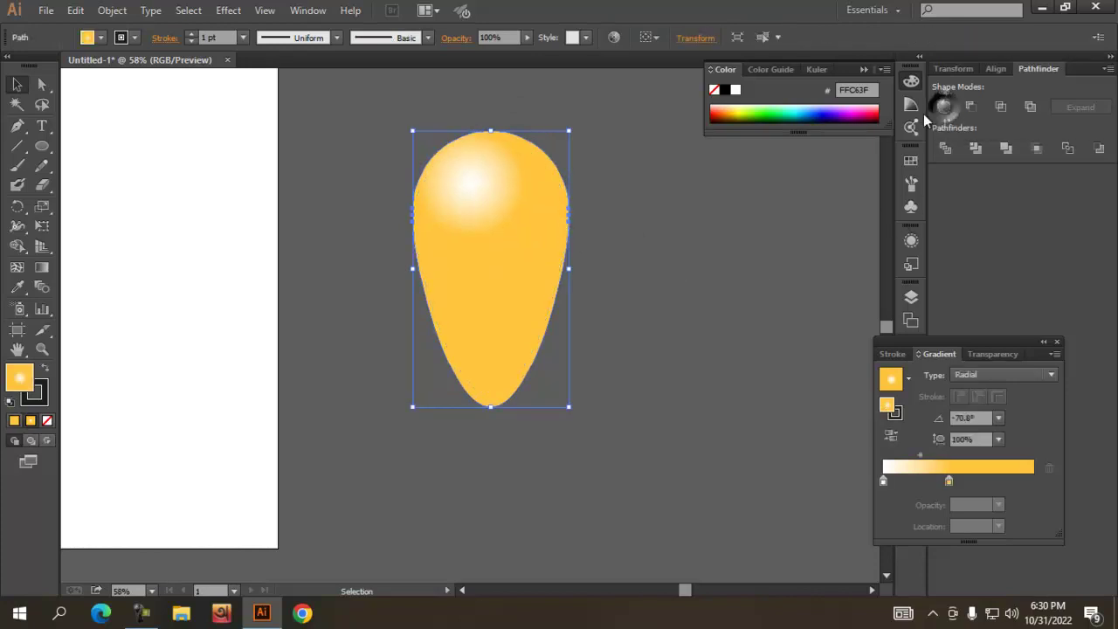
left_click(670, 255)
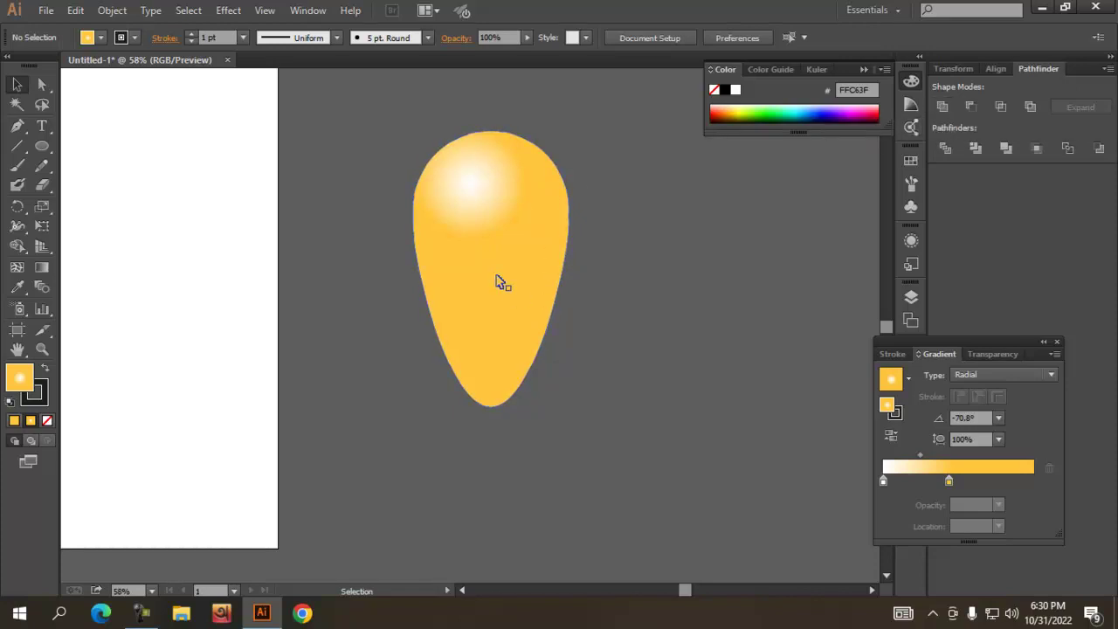
Duplicate the balloon to the right and recolour its gradient stop to lavender 94A3FF
left_click(441, 240)
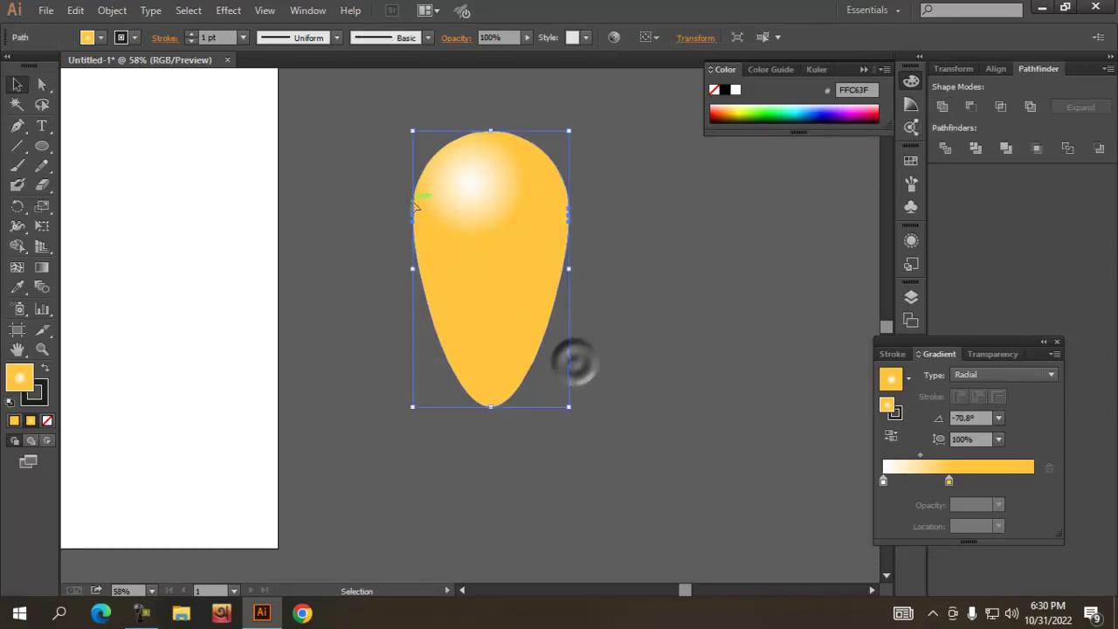
left_click_drag(494, 245, 690, 239)
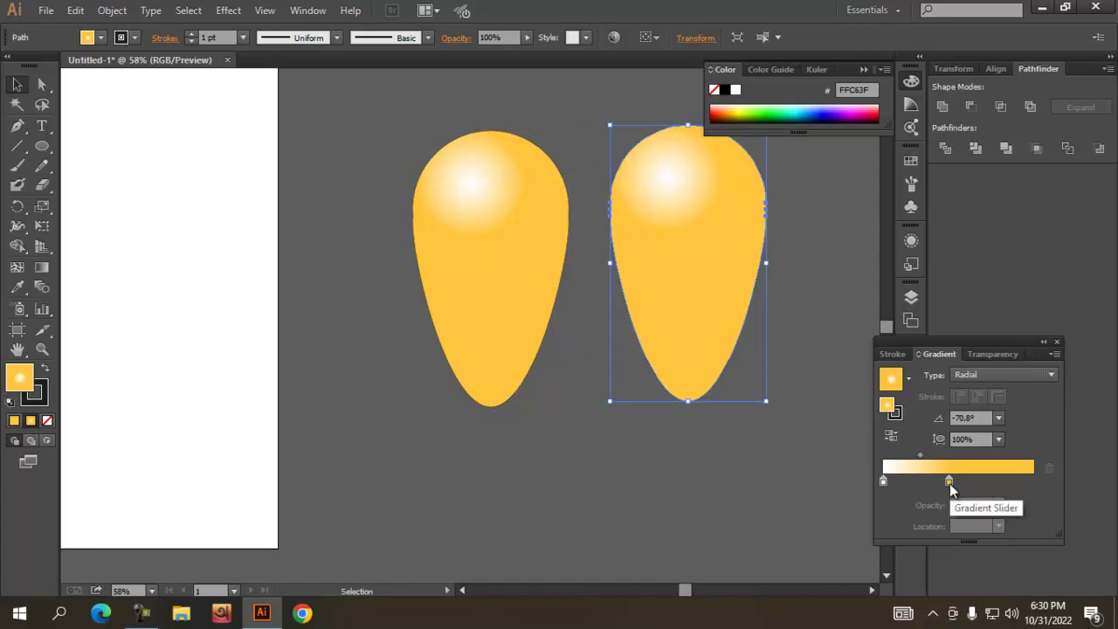
left_click(948, 482)
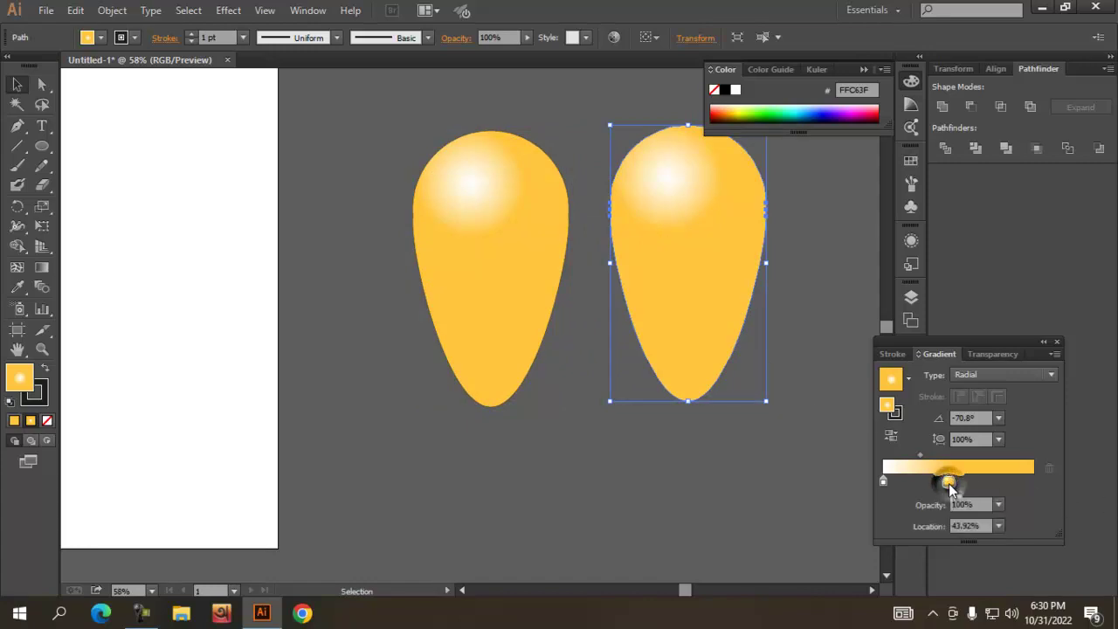
left_click(819, 105)
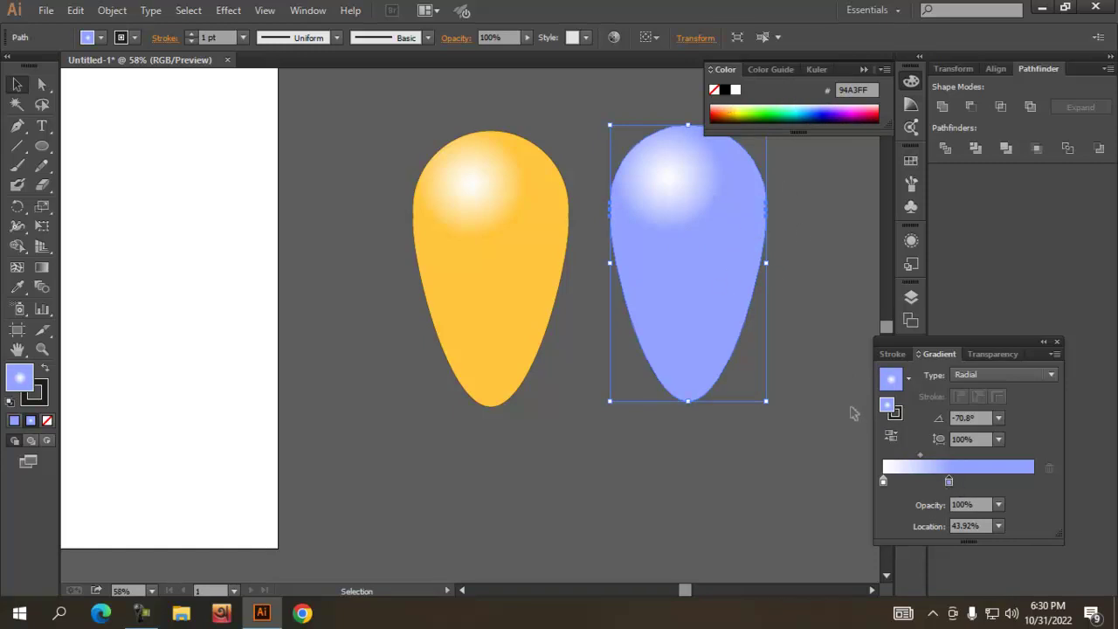
Drag the lavender gradient's midpoint left to about 48%, then deselect
left_click_drag(920, 456, 918, 458)
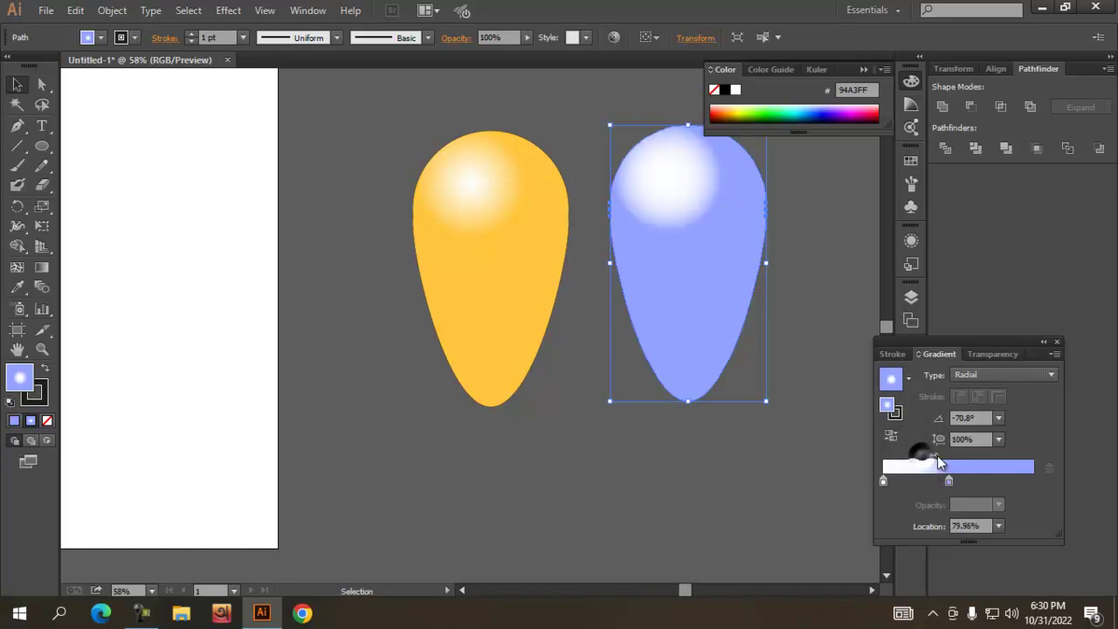
left_click_drag(937, 456, 916, 456)
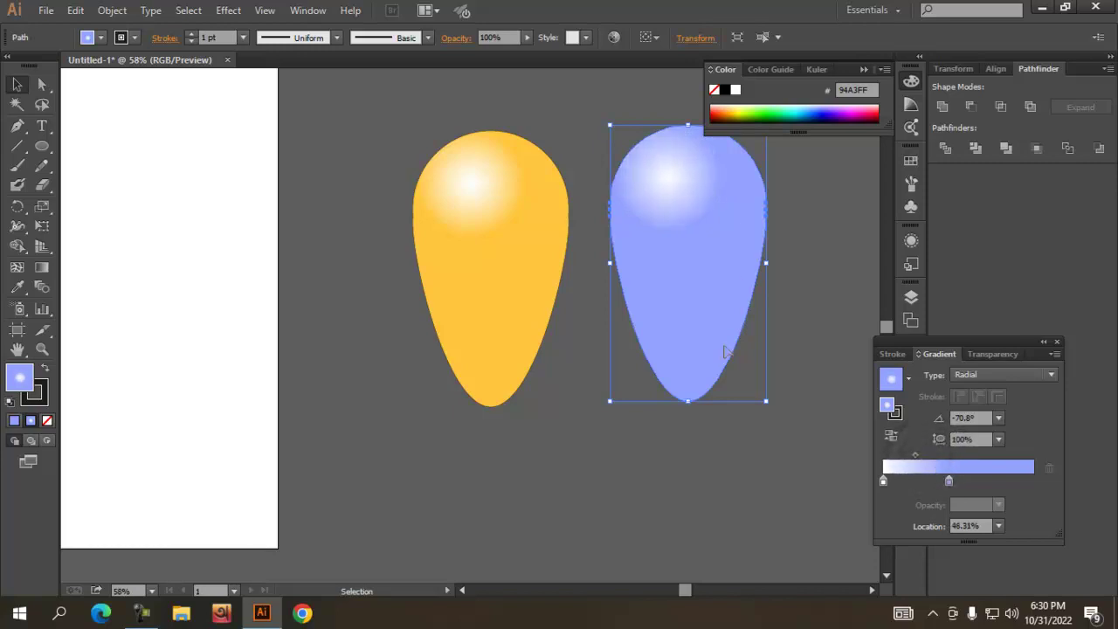
left_click(680, 445)
Zoom out to 33.33% so the artboard and both balloons are in view
scroll(566, 399, "down", 1)
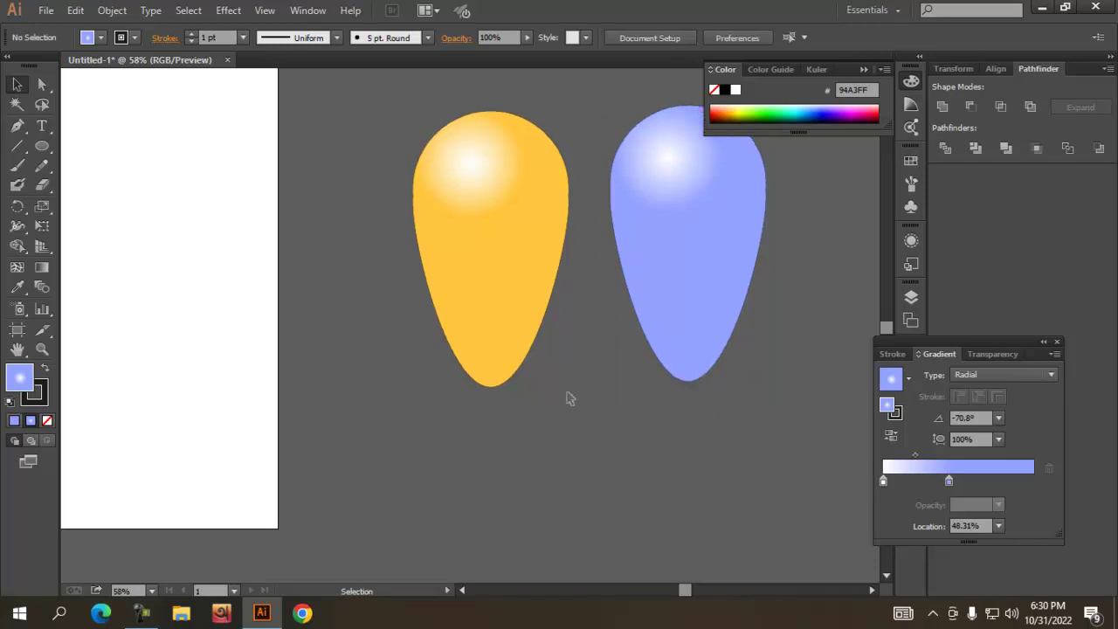
scroll(587, 371, "down", 1)
scroll(582, 373, "down", 1)
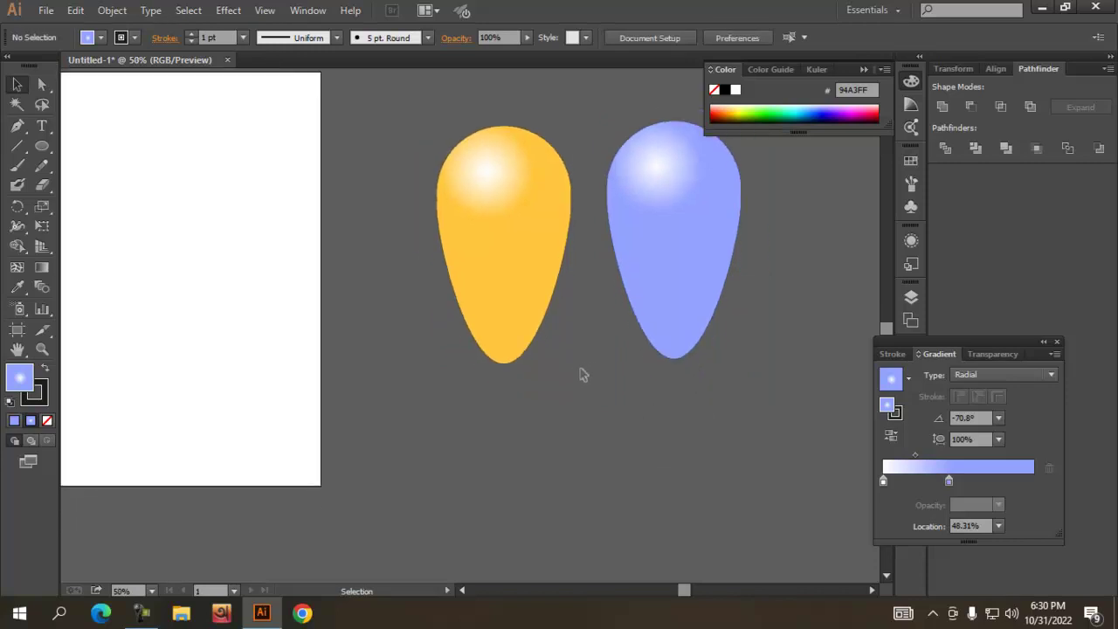
scroll(574, 372, "down", 1)
scroll(566, 370, "down", 1)
scroll(564, 371, "up", 1)
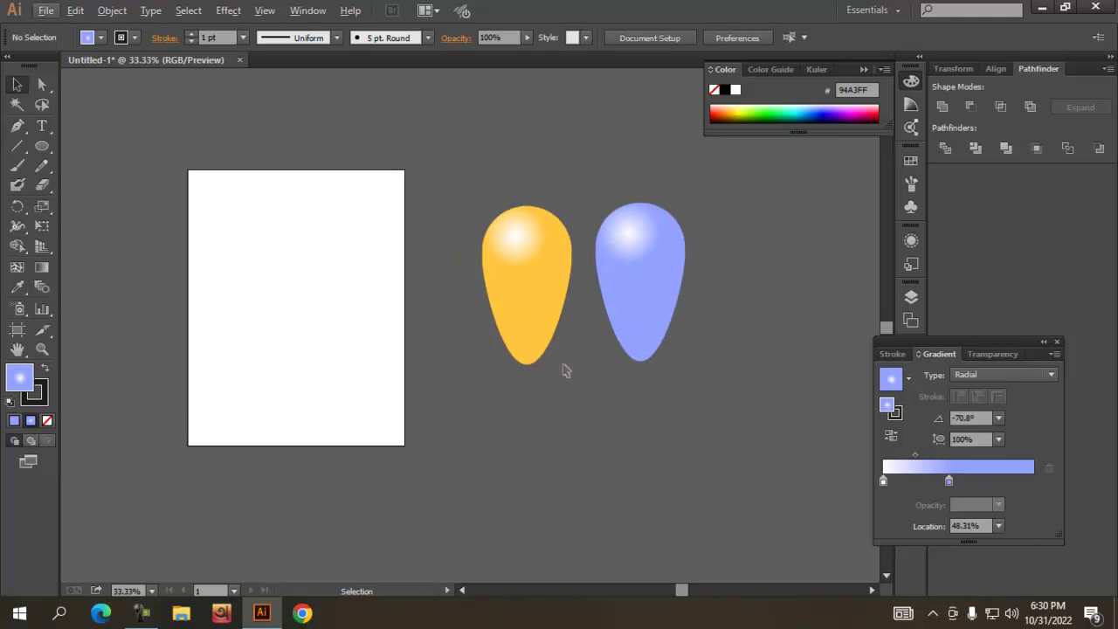
scroll(565, 370, "up", 1)
scroll(565, 370, "down", 2)
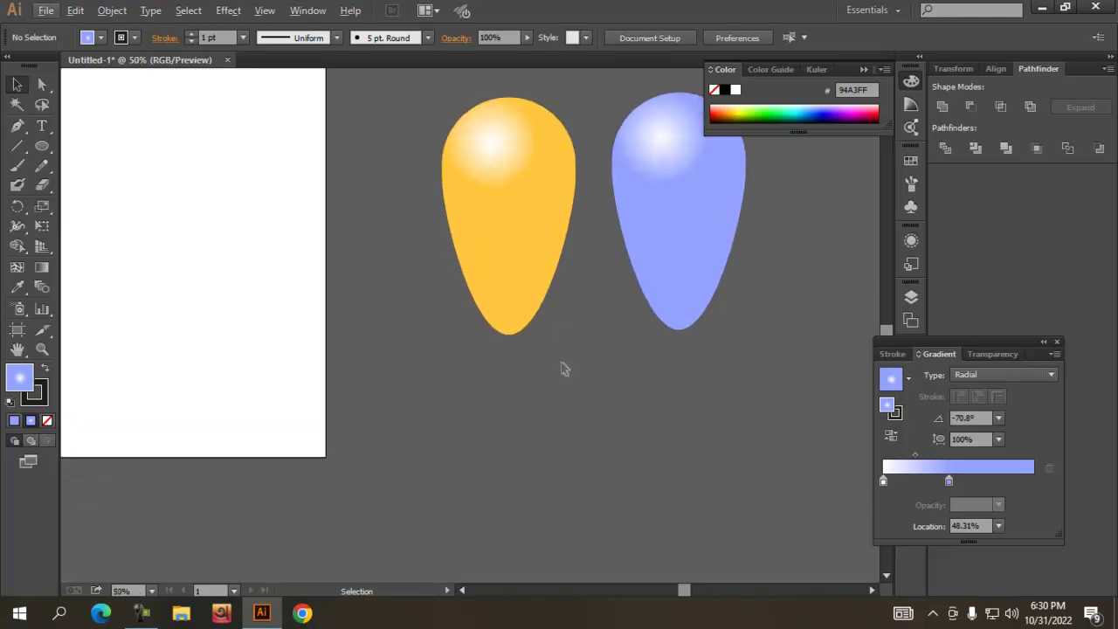
scroll(564, 369, "down", 1)
scroll(563, 370, "down", 2)
scroll(559, 370, "up", 1)
scroll(546, 370, "down", 1)
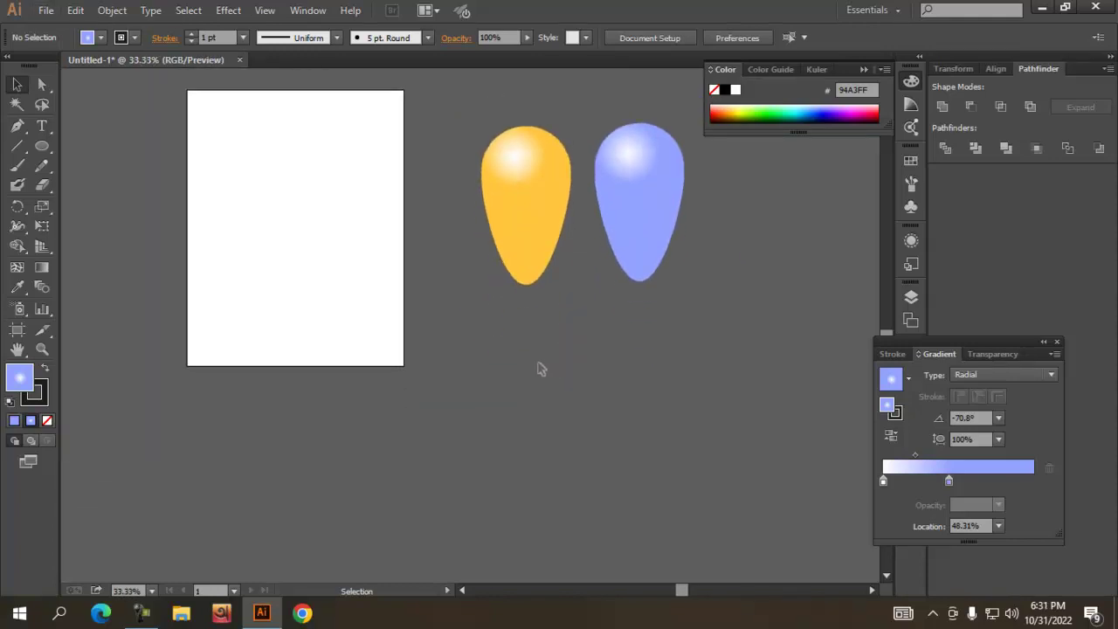
Create a small 3-sided lavender polygon triangle below the balloons
left_click(41, 146)
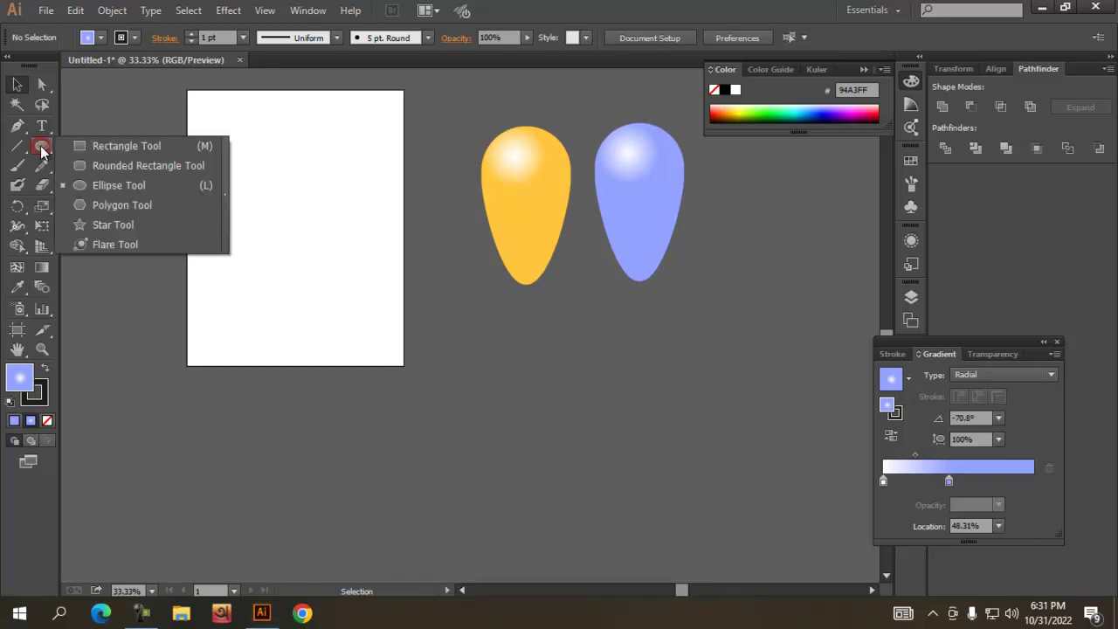
left_click(120, 210)
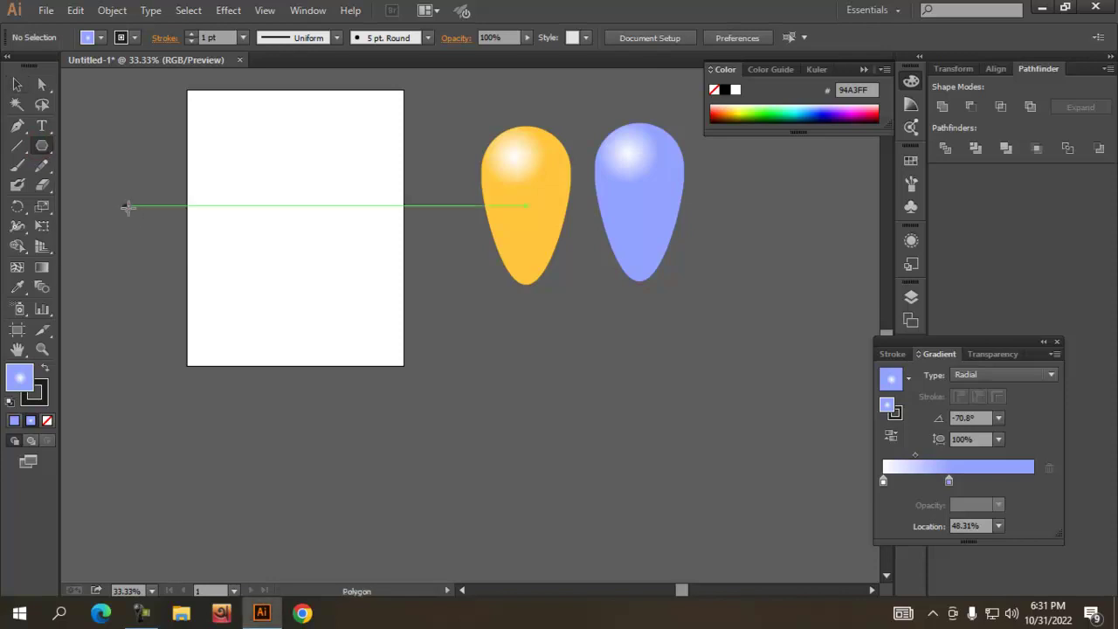
left_click(488, 360)
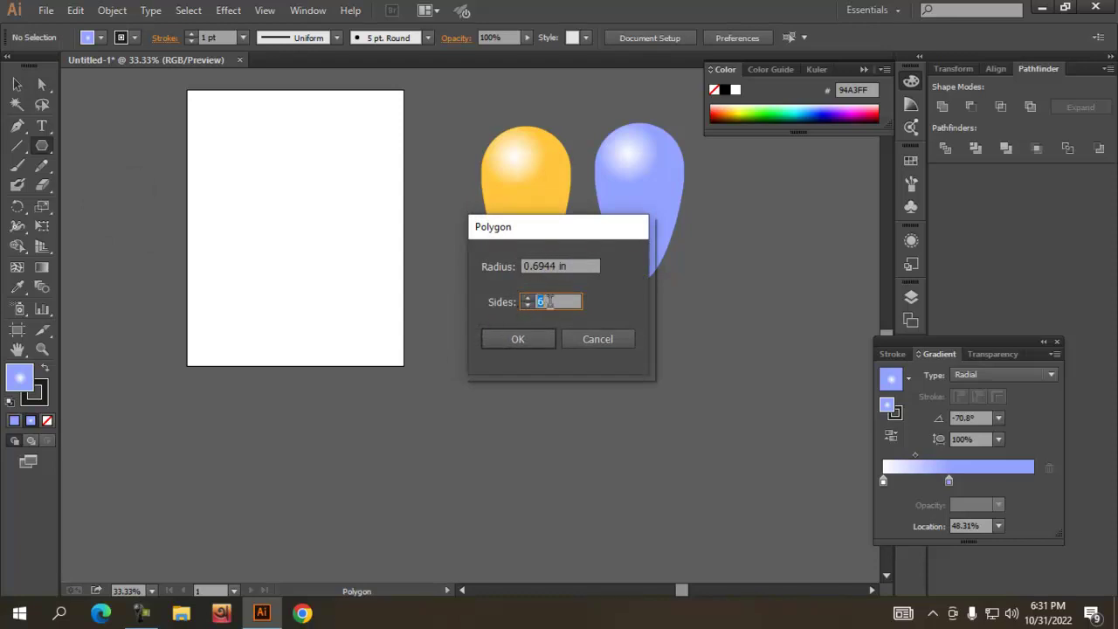
left_click(517, 339)
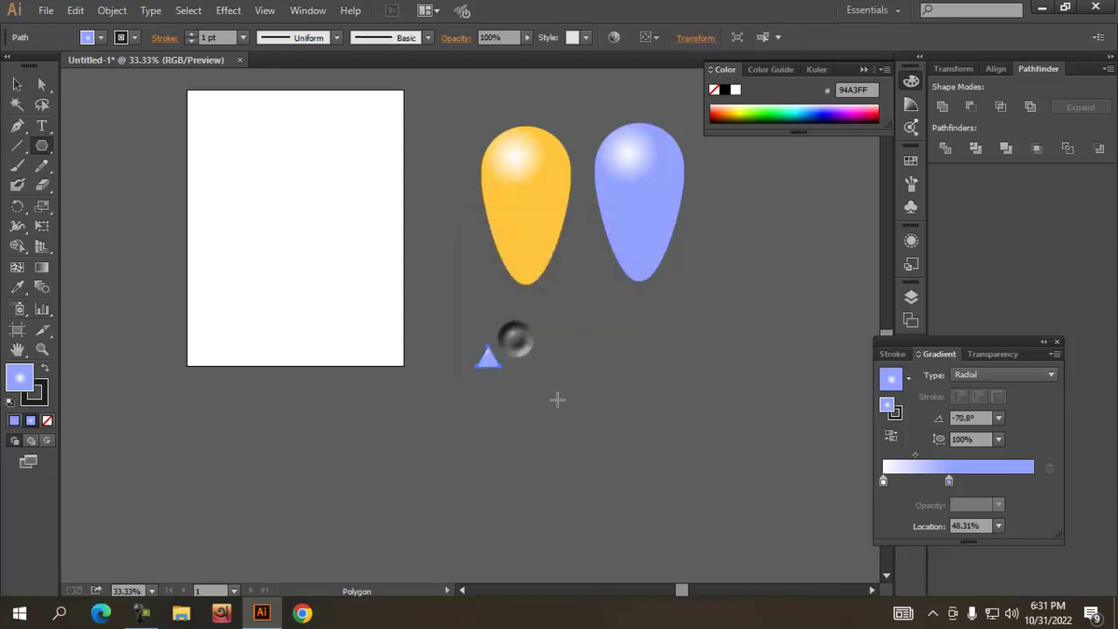
left_click(17, 84)
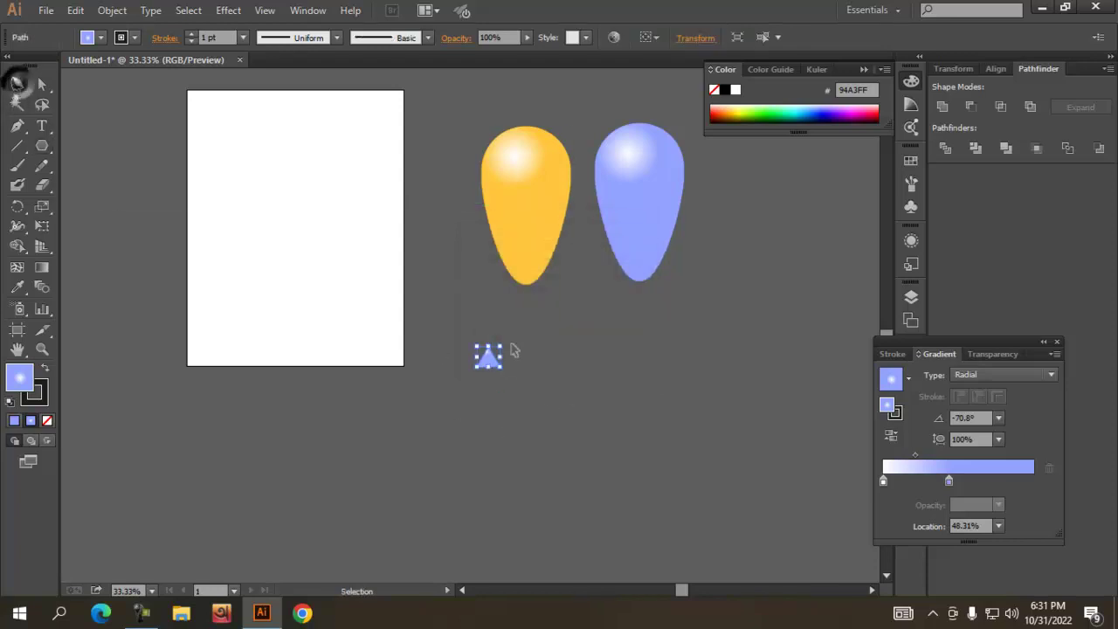
Move the triangle to the lavender balloon's bottom tip and close the gradient panel group
mouse_move(492, 365)
left_mouse_down()
mouse_move(564, 353)
mouse_move(644, 289)
left_mouse_up()
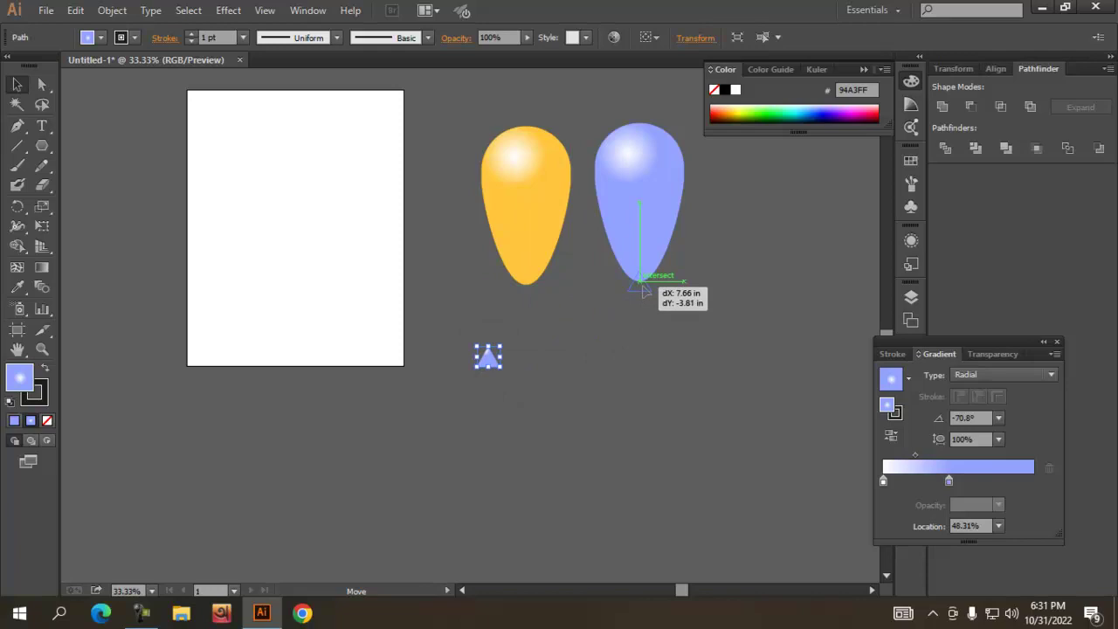
left_click_drag(644, 289, 644, 289)
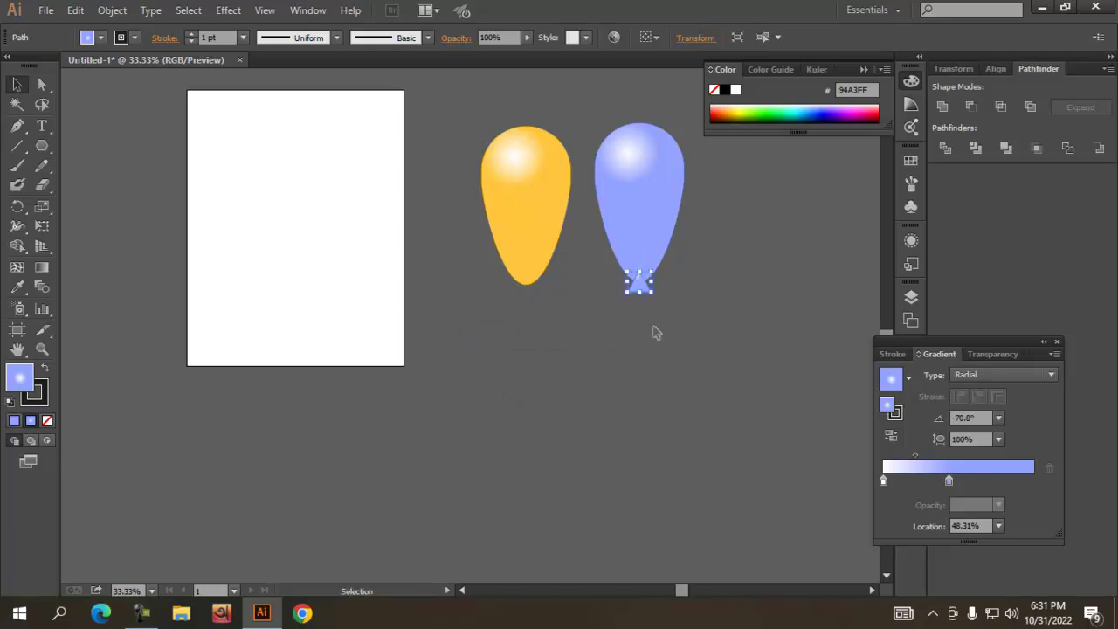
left_click(1041, 343)
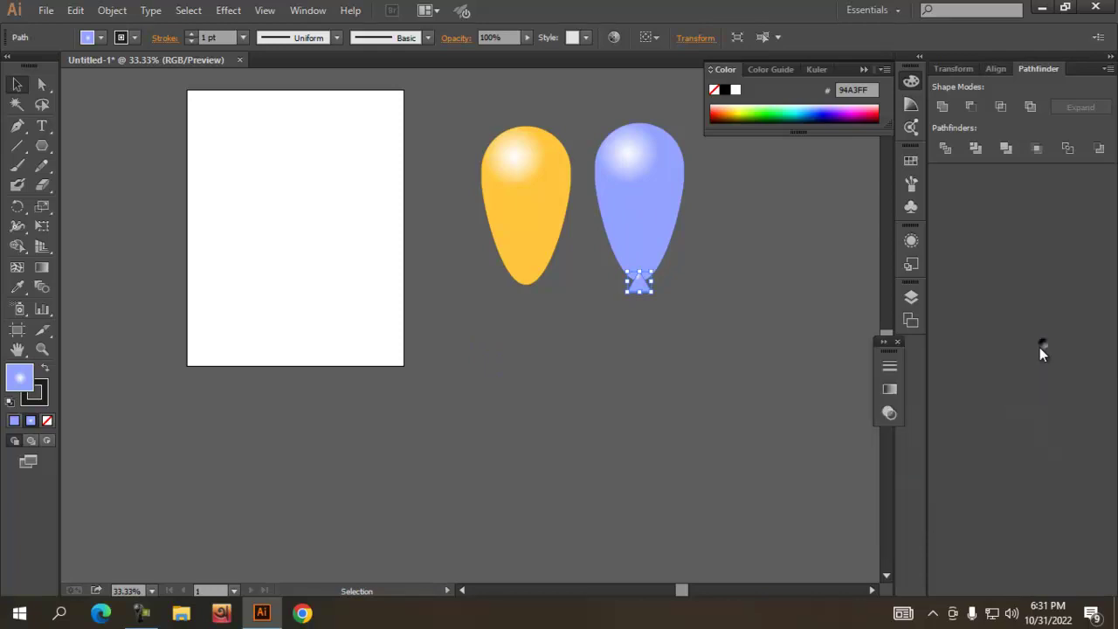
left_click(895, 341)
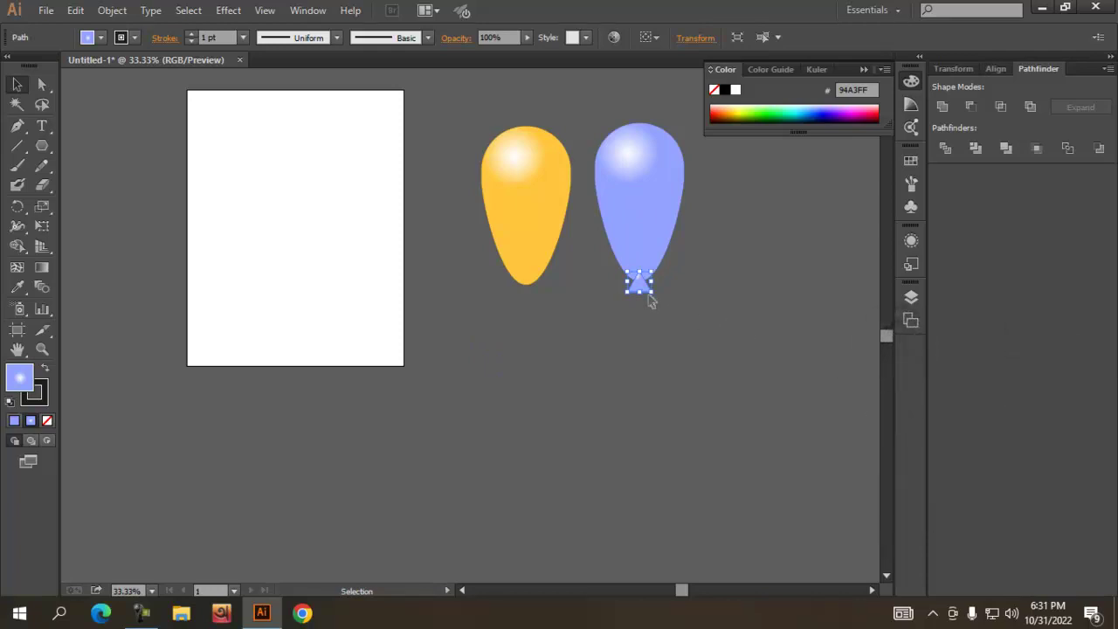
Try green, cyan and dark teal fills on the knot, then apply the lavender radial gradient
left_click(751, 106)
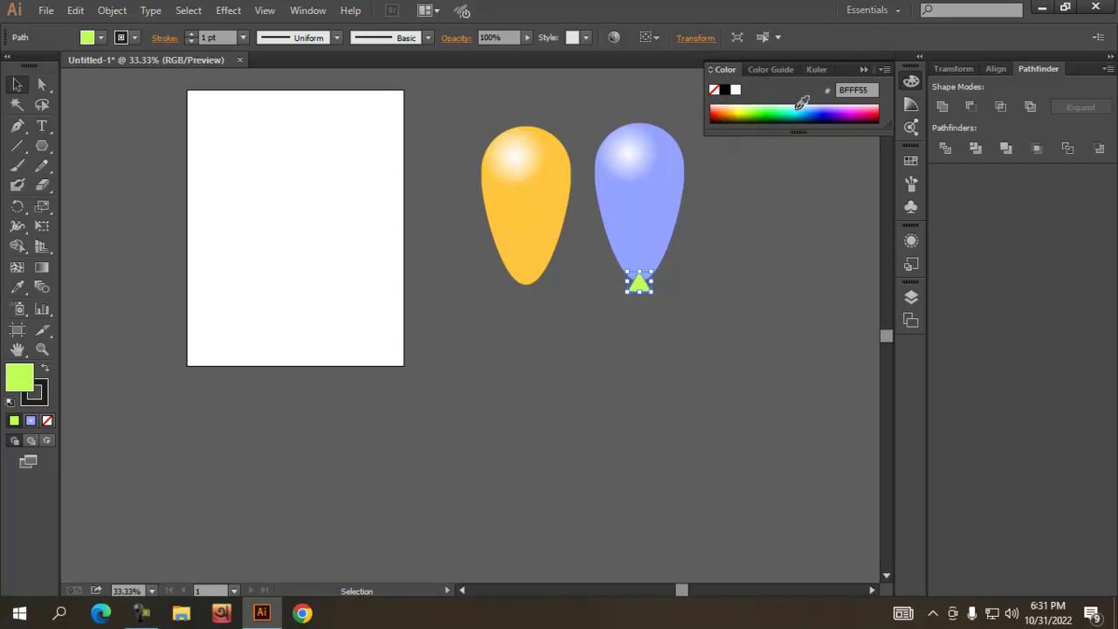
left_click(796, 108)
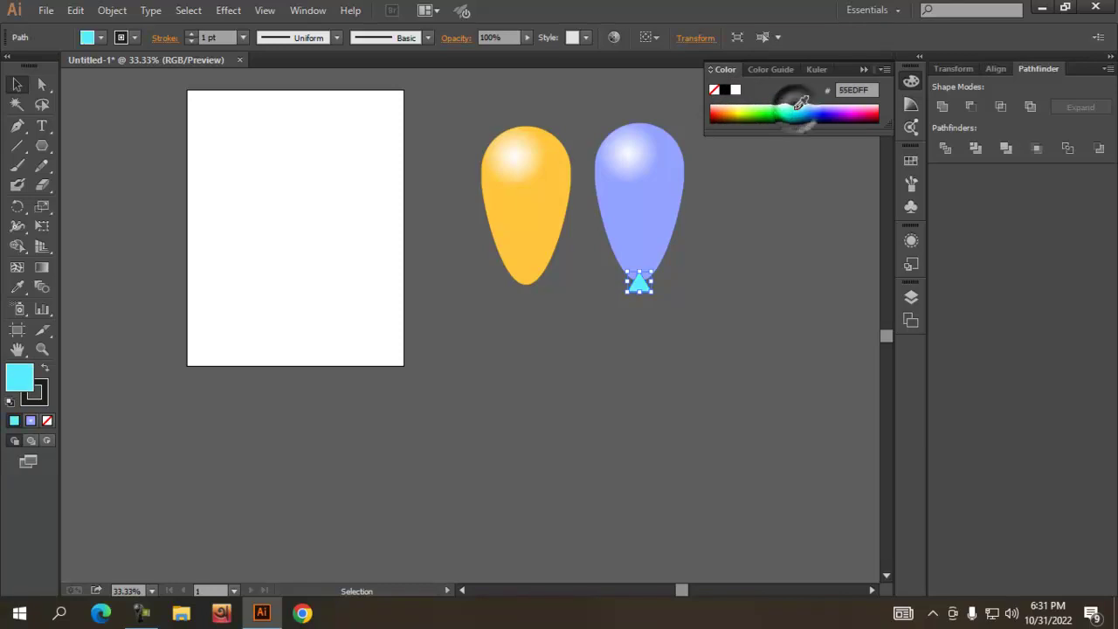
left_click(797, 119)
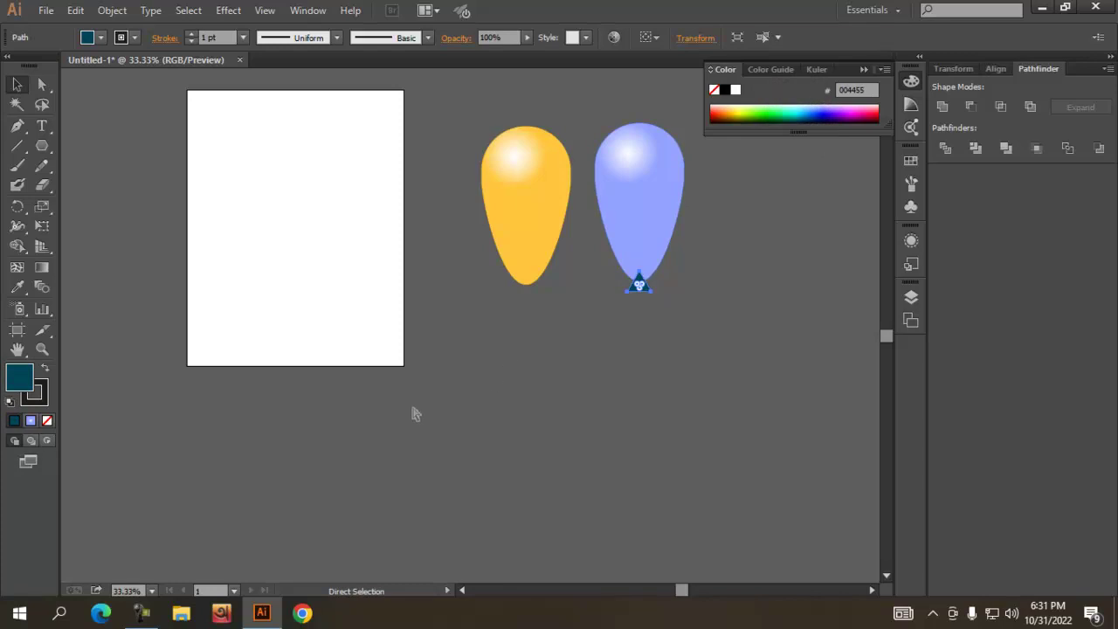
left_click(30, 422)
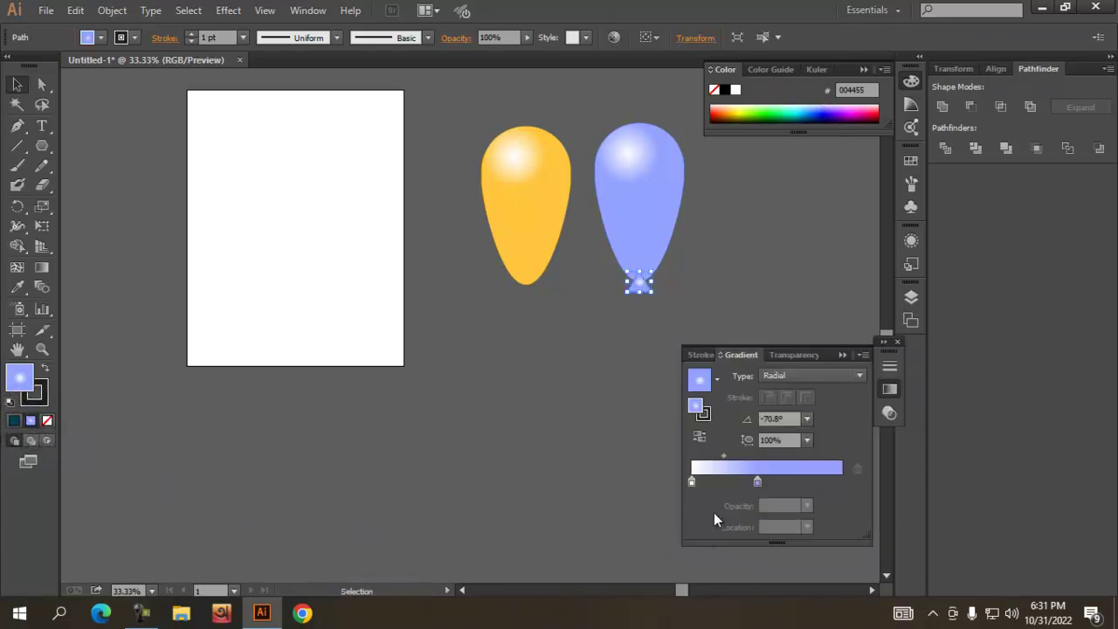
Make the knot's gradient linear and drag the stop to 0% for solid lavender 94A3FF
left_click(812, 375)
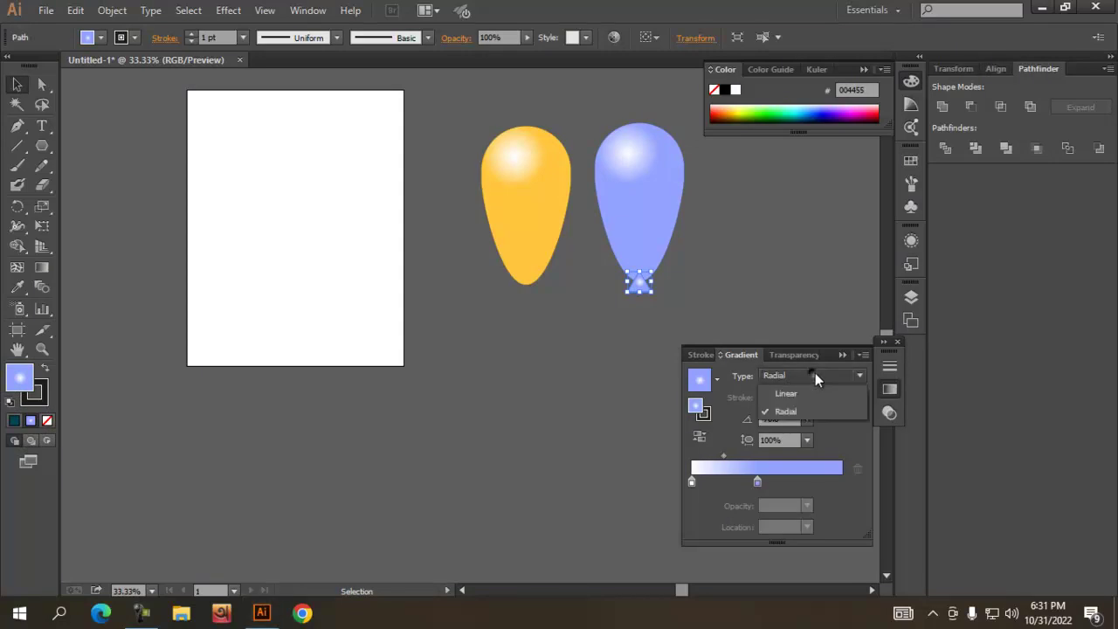
left_click(795, 394)
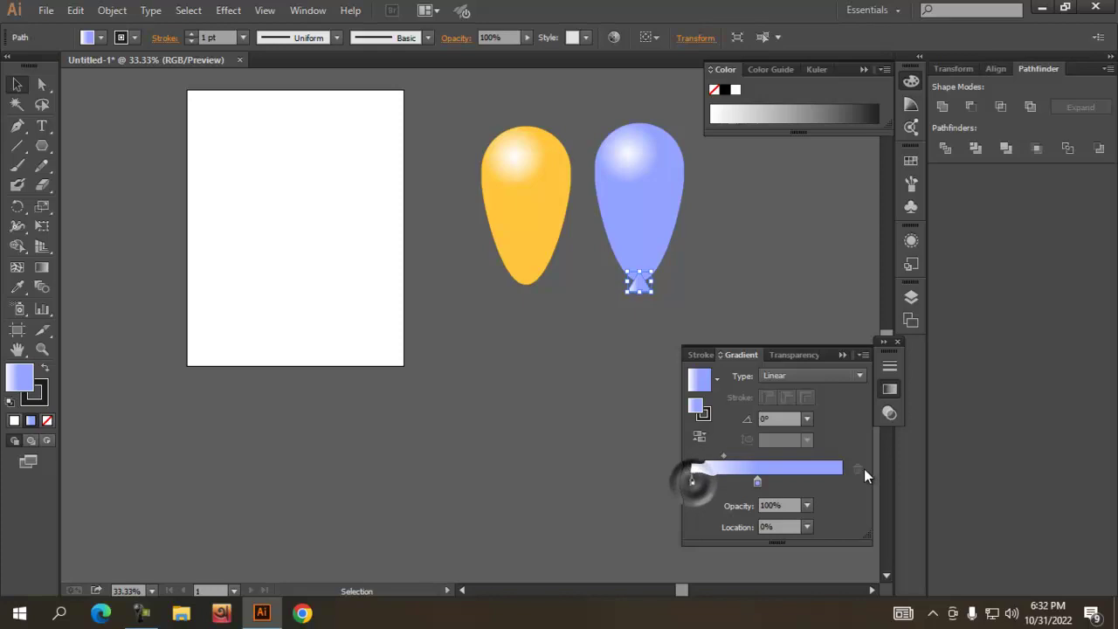
left_click(723, 455)
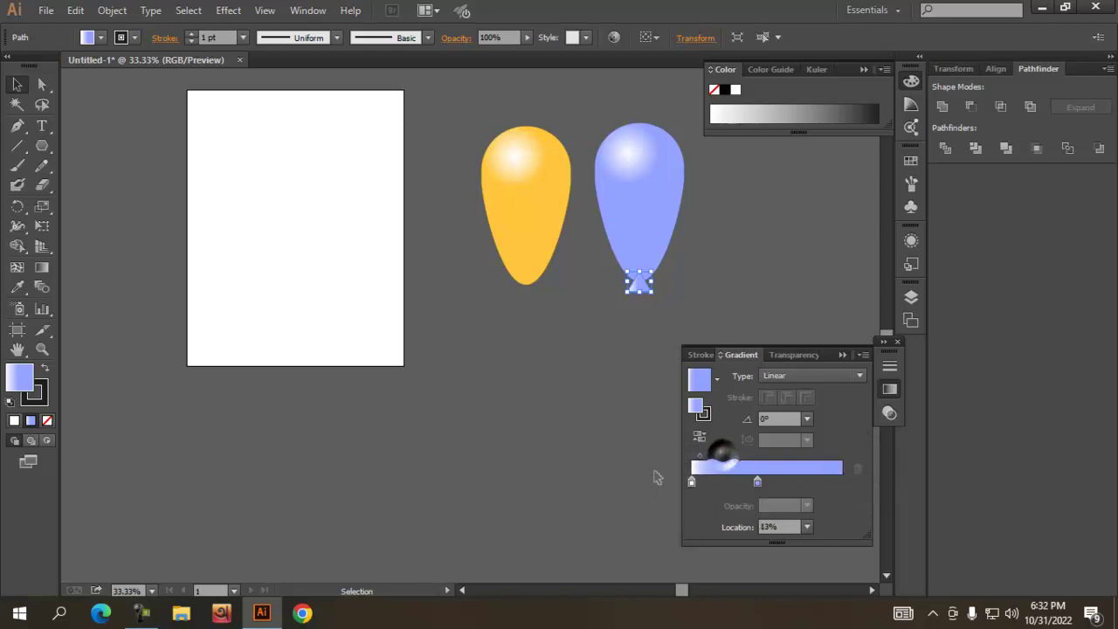
left_click_drag(757, 479, 595, 487)
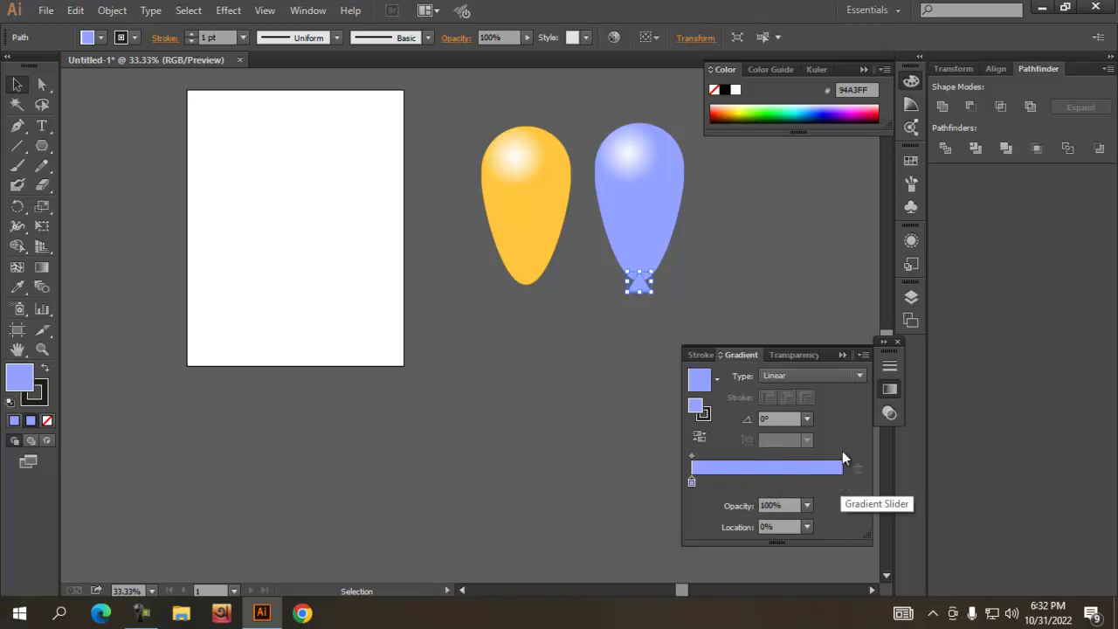
left_click(842, 355)
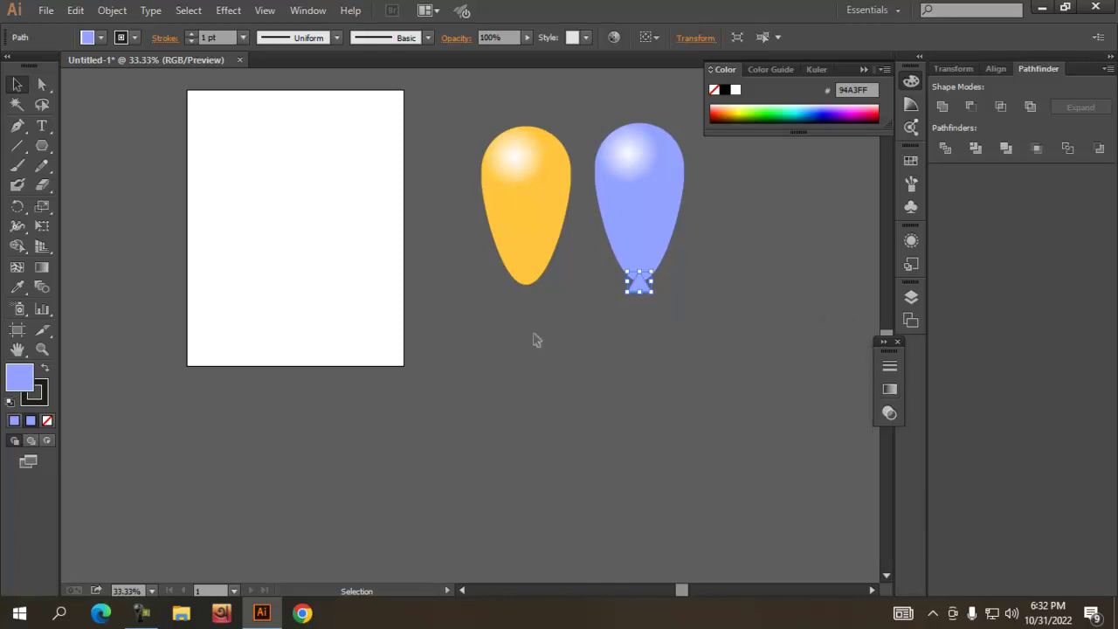
left_click(666, 325)
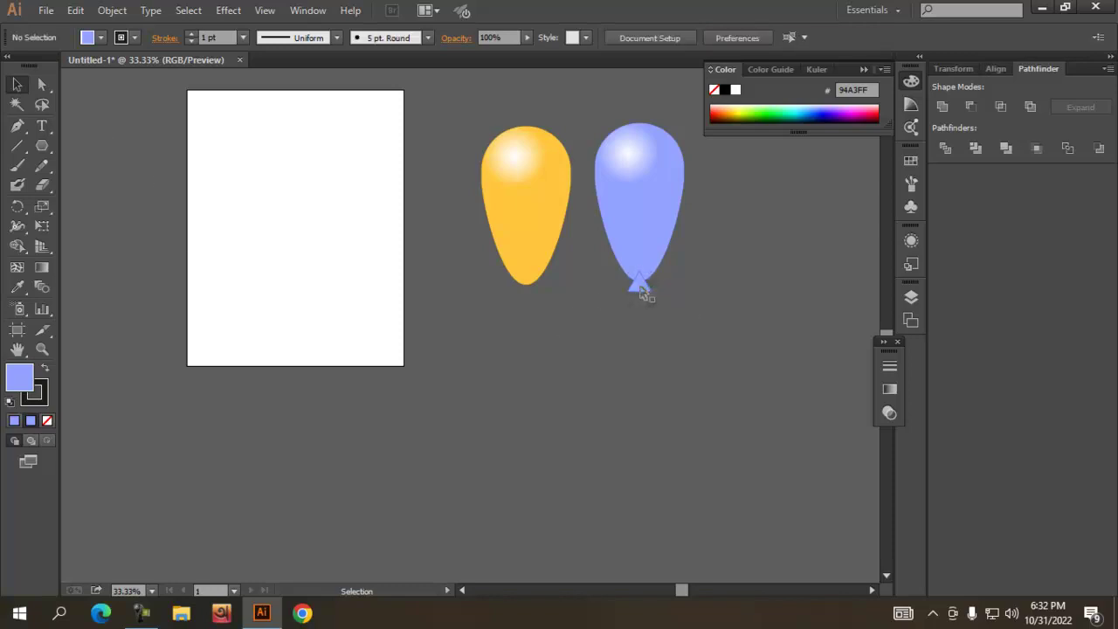
Nudge the lavender knot snugly against its balloon's bottom tip
left_click(640, 287)
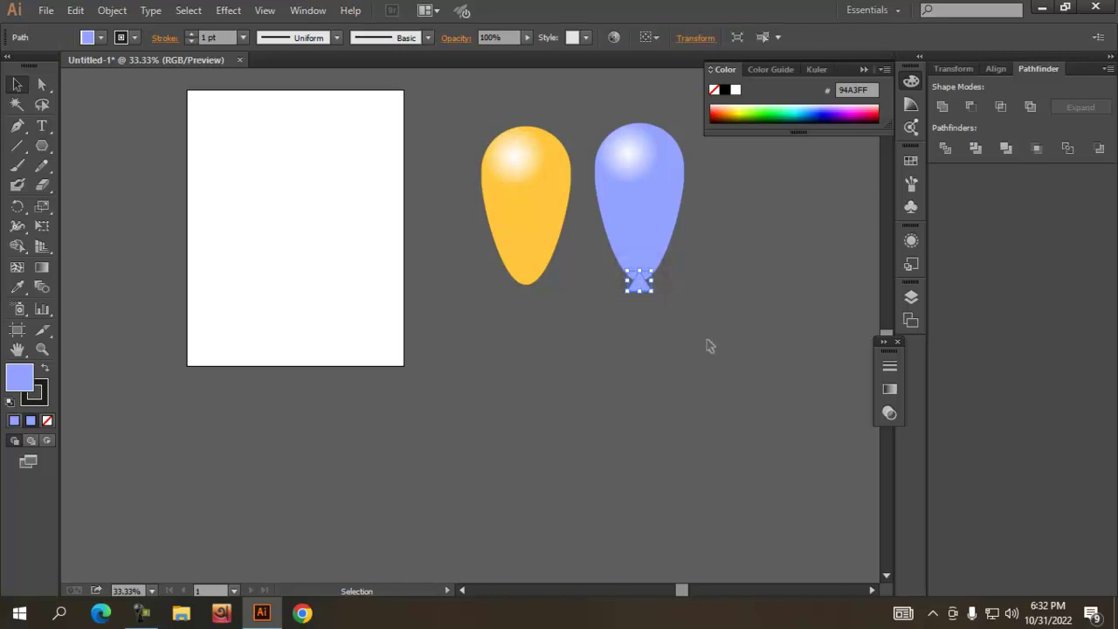
left_click(681, 343)
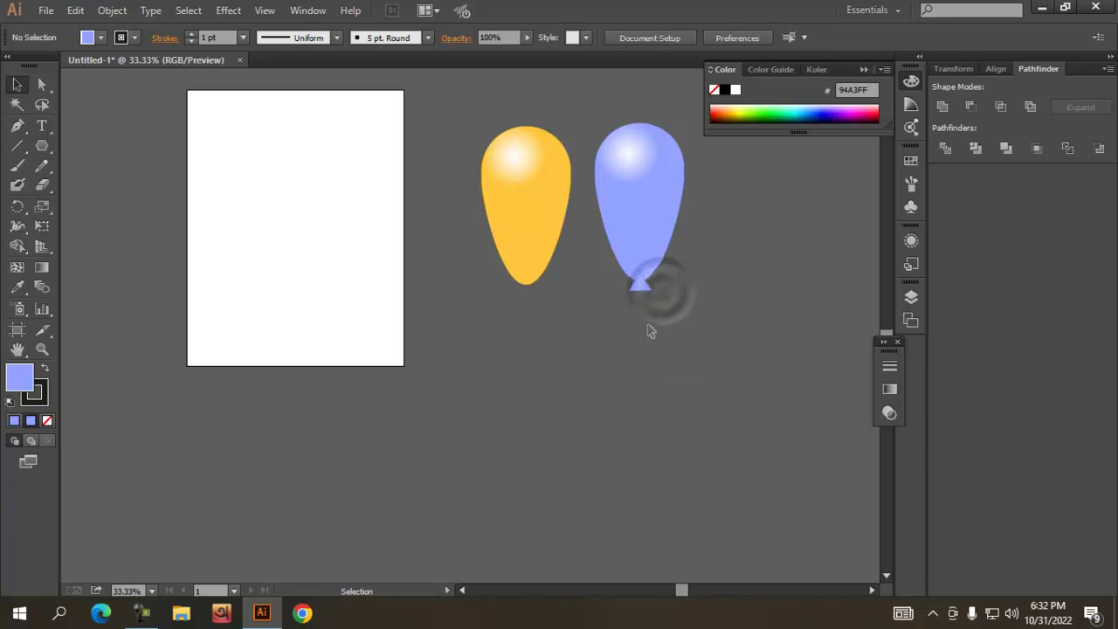
left_click_drag(642, 278, 648, 283)
Remove the knot's outline stroke and Alt-drag a copy to the yellow balloon's tip
left_click(640, 286)
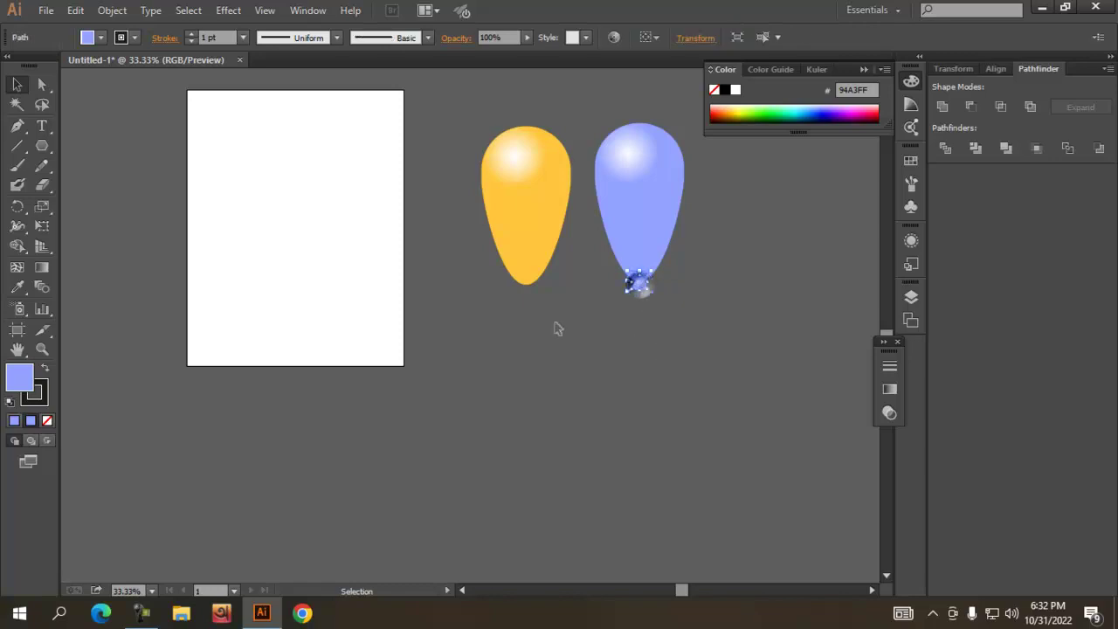
left_click(191, 41)
left_click(703, 347)
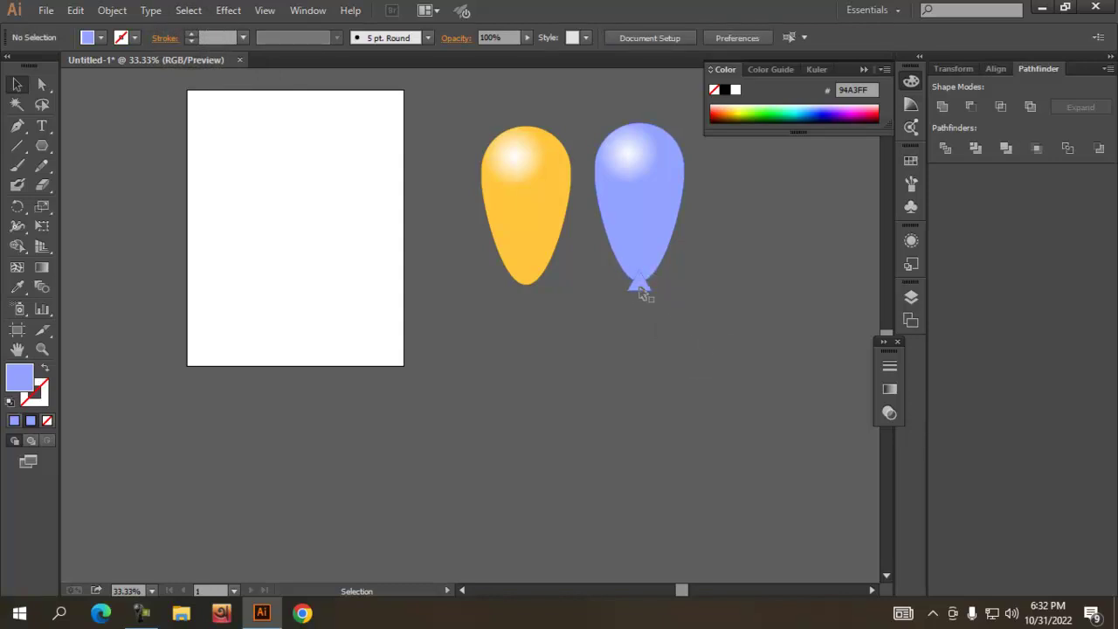
left_click(640, 288)
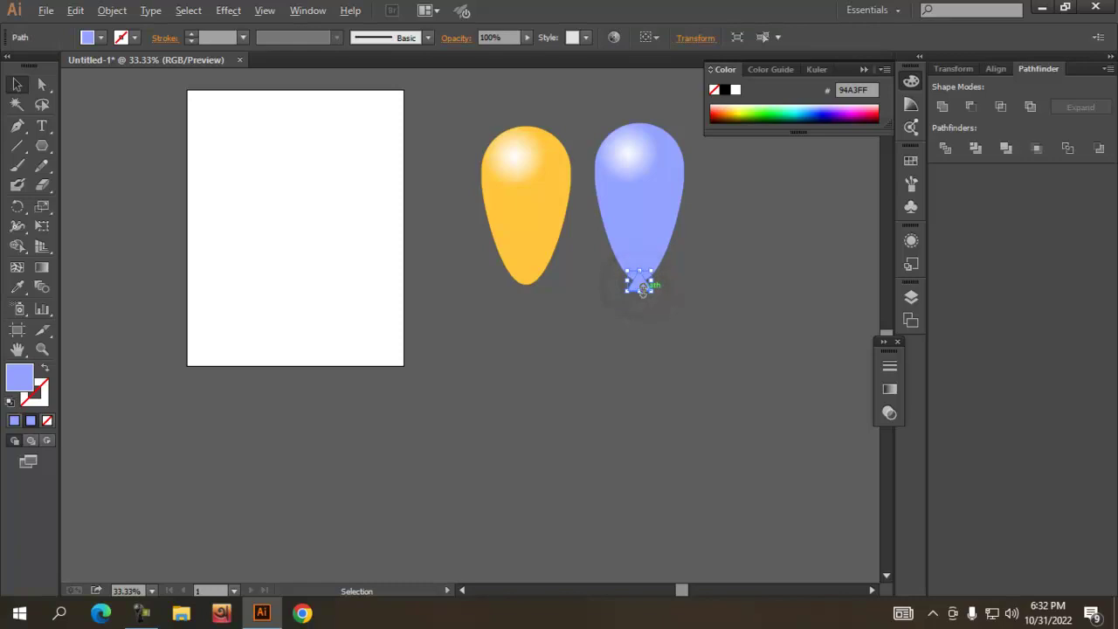
left_click_drag(642, 288, 533, 292)
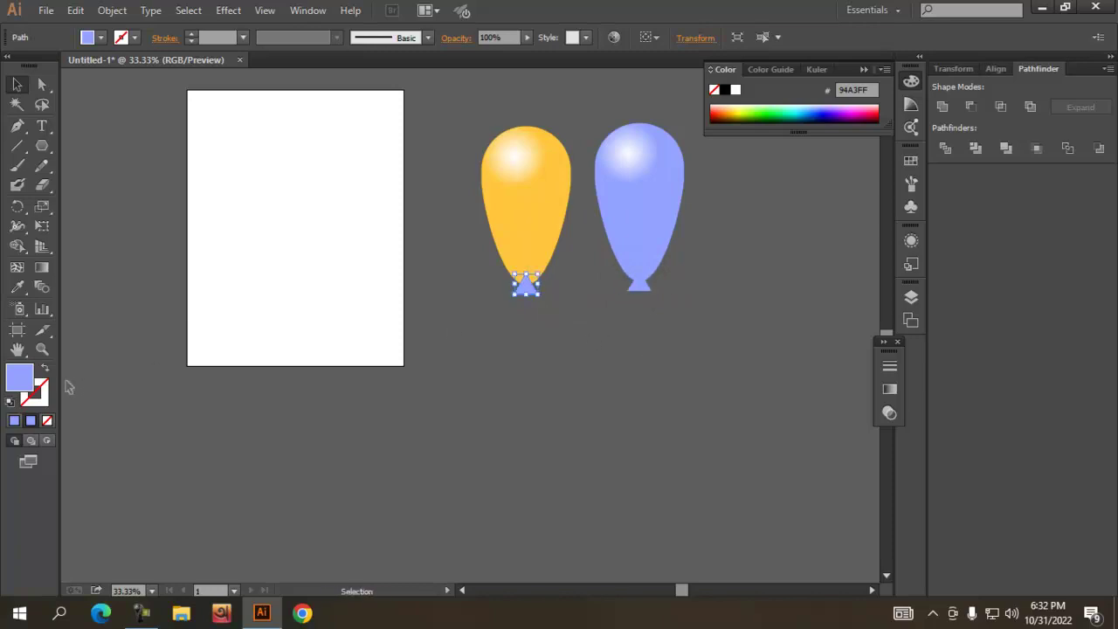
Check the yellow balloon's gradient and try a yellow-green fill on the copied knot
left_click(526, 220)
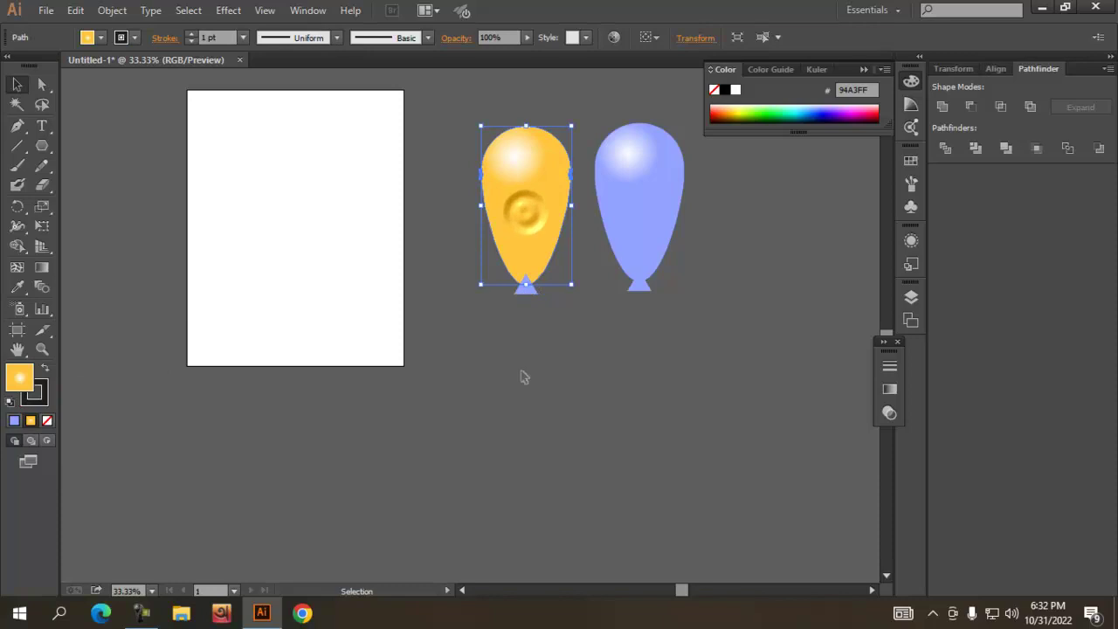
left_click(890, 389)
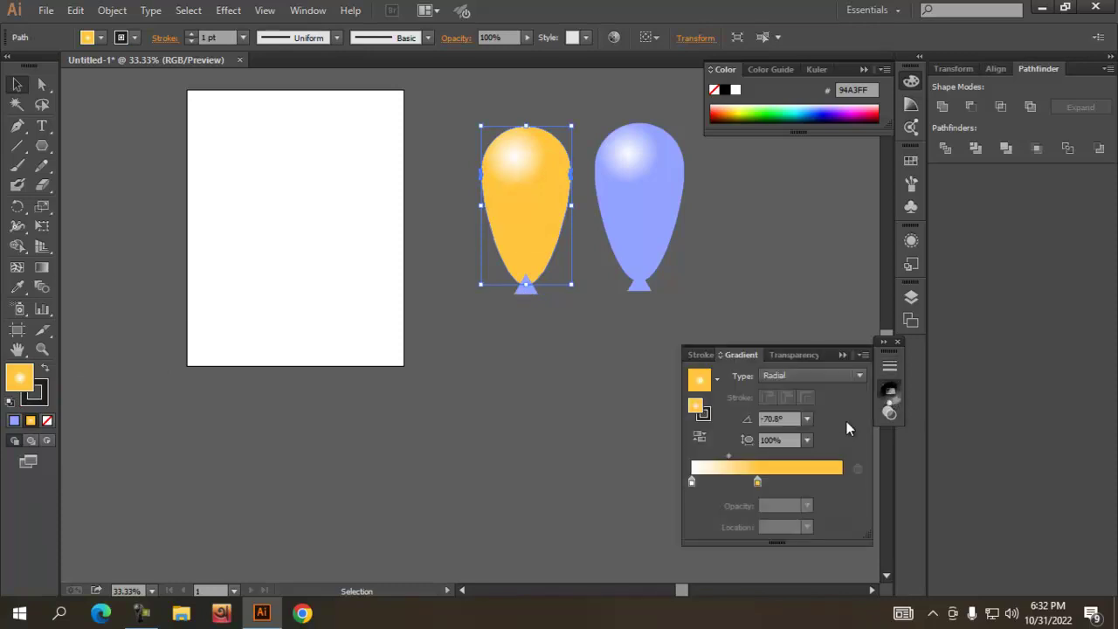
left_click(534, 343)
left_click(525, 287)
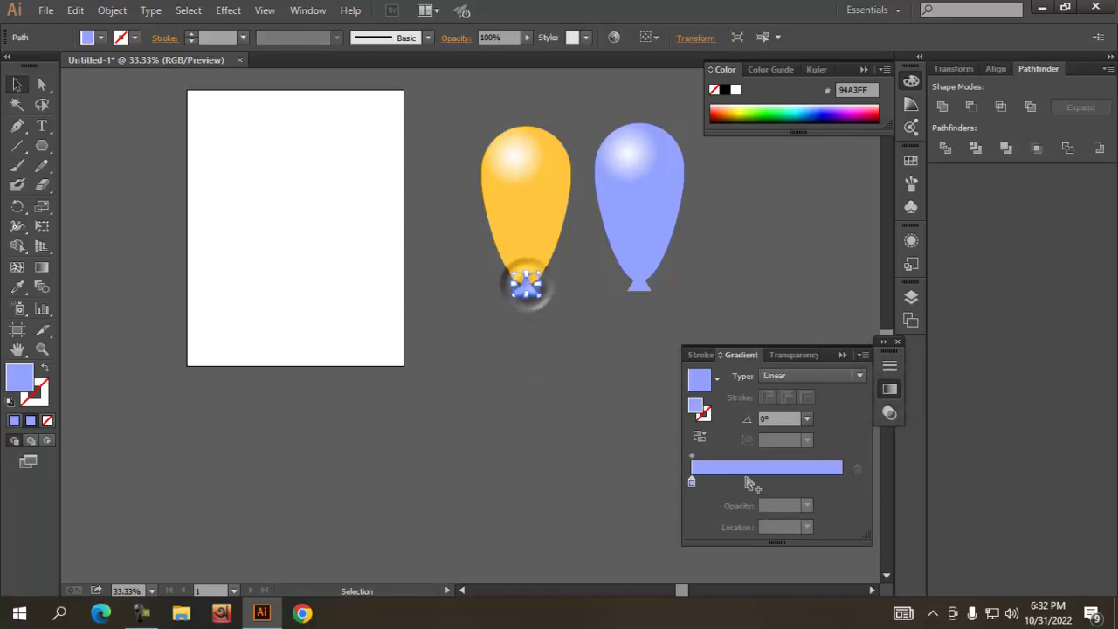
left_click(746, 105)
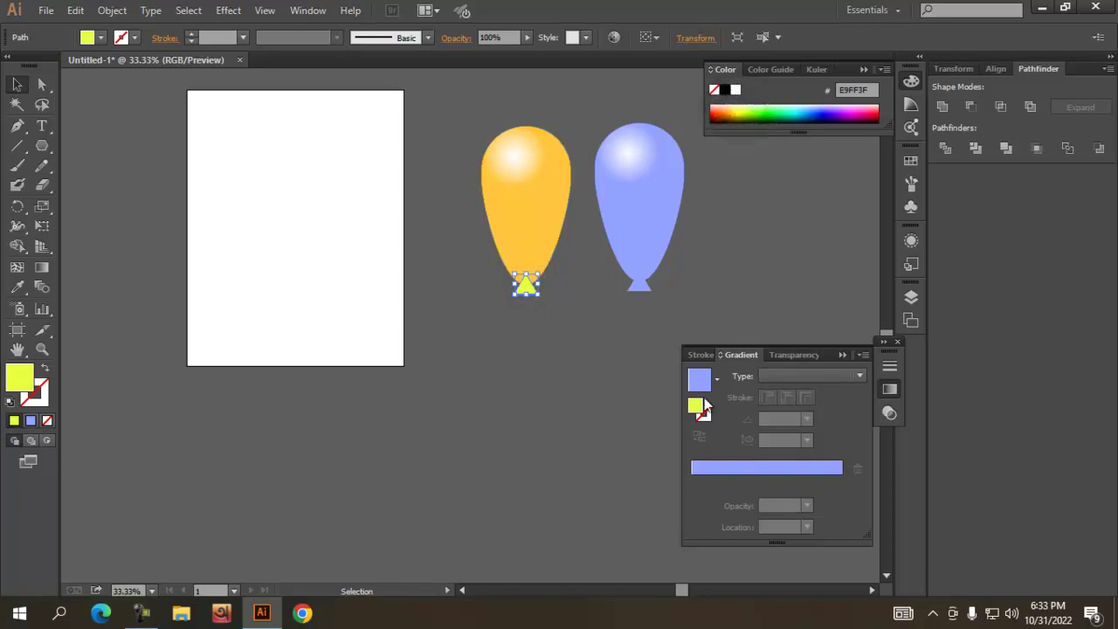
left_click(537, 240)
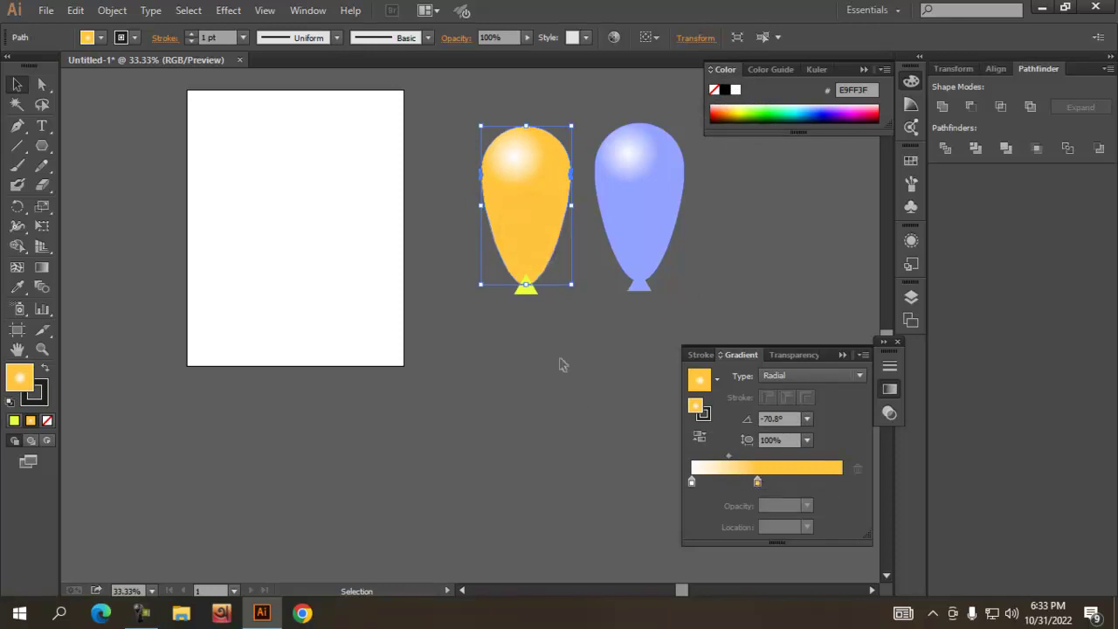
left_click(525, 291)
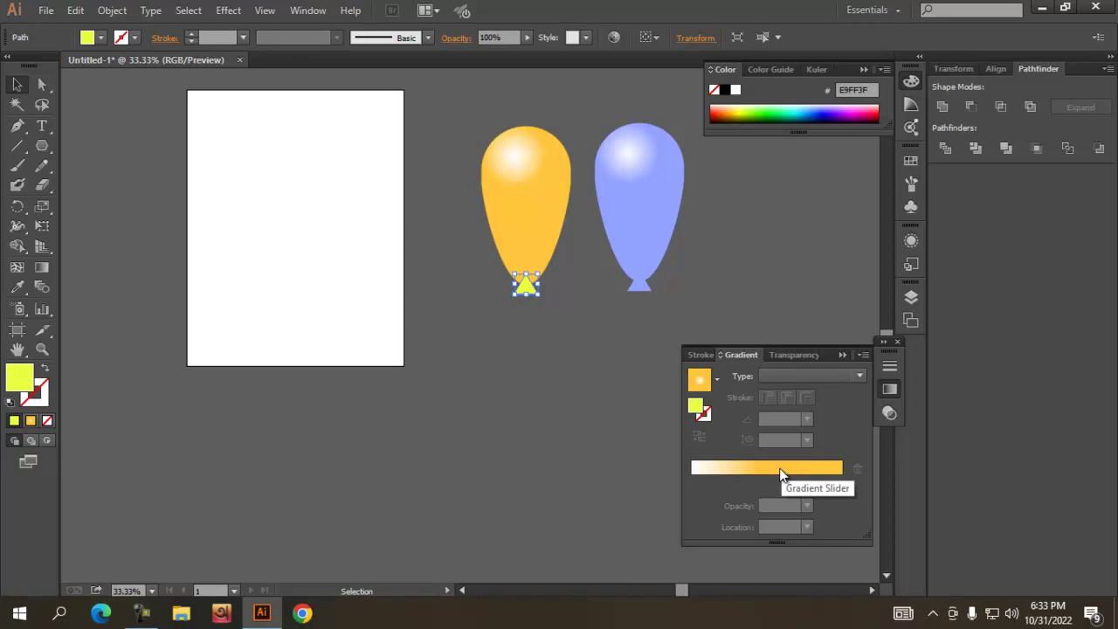
Give the knot the white-to-yellow gradient with the stop at 0% for solid yellow FFC63F
left_click(716, 381)
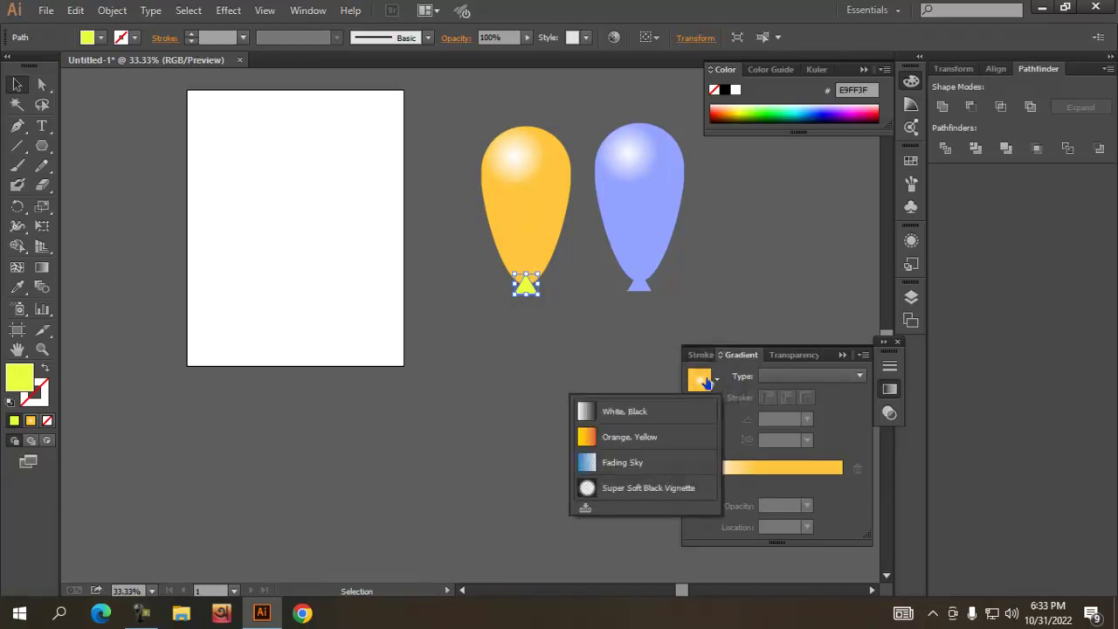
left_click(704, 382)
left_click_drag(758, 481, 620, 482)
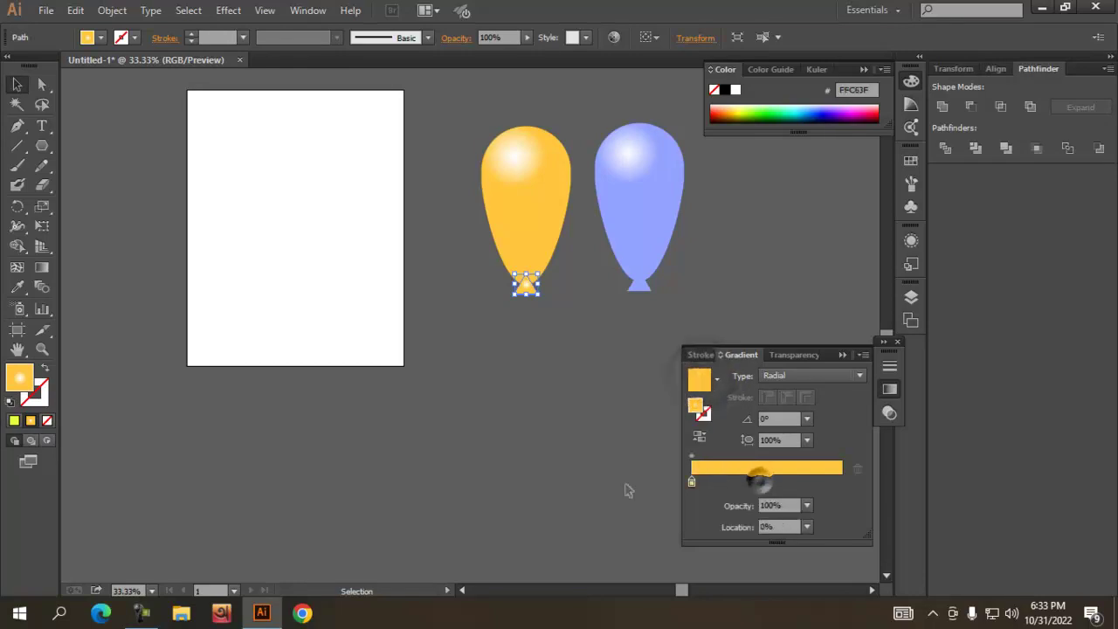
left_click(839, 357)
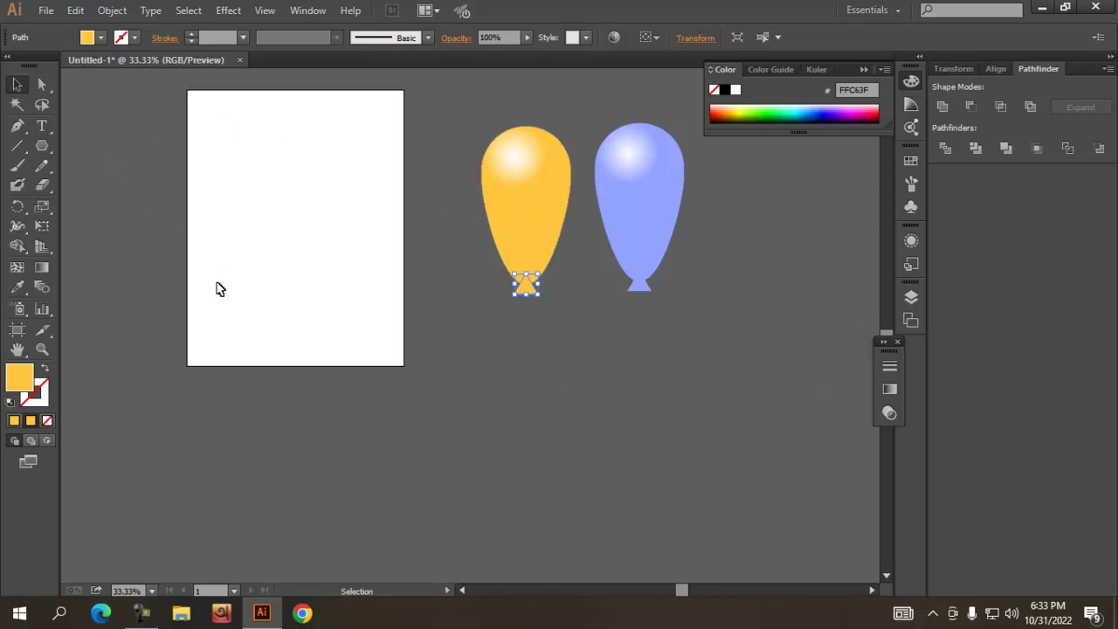
left_click(579, 326)
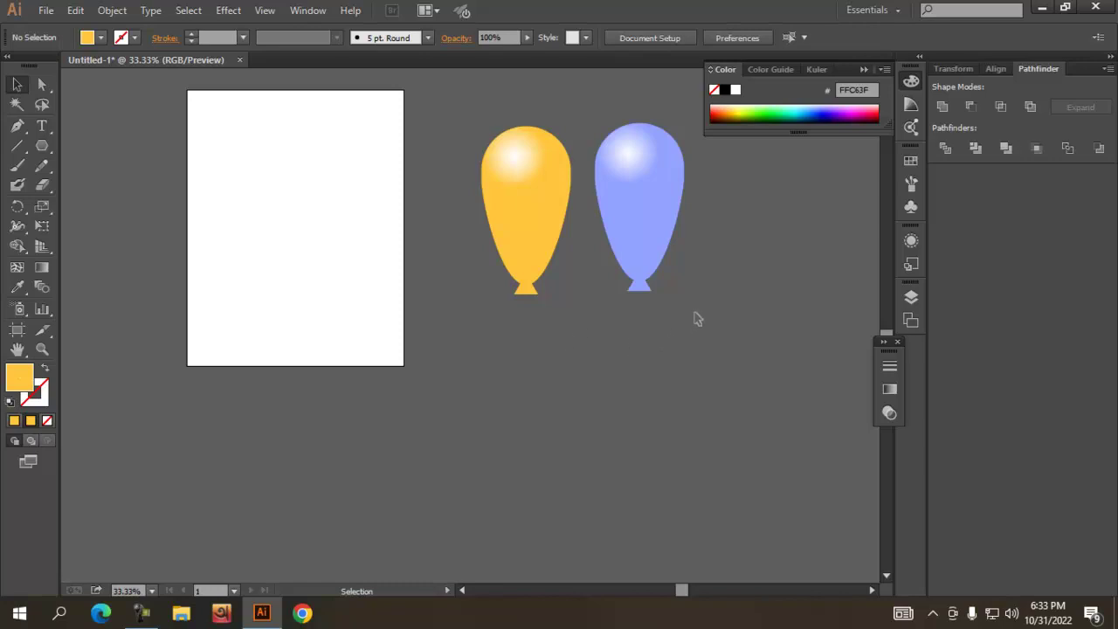
Group the yellow balloon with its knot, then the lavender balloon with its knot
left_click_drag(441, 174, 424, 119)
right_click(519, 215)
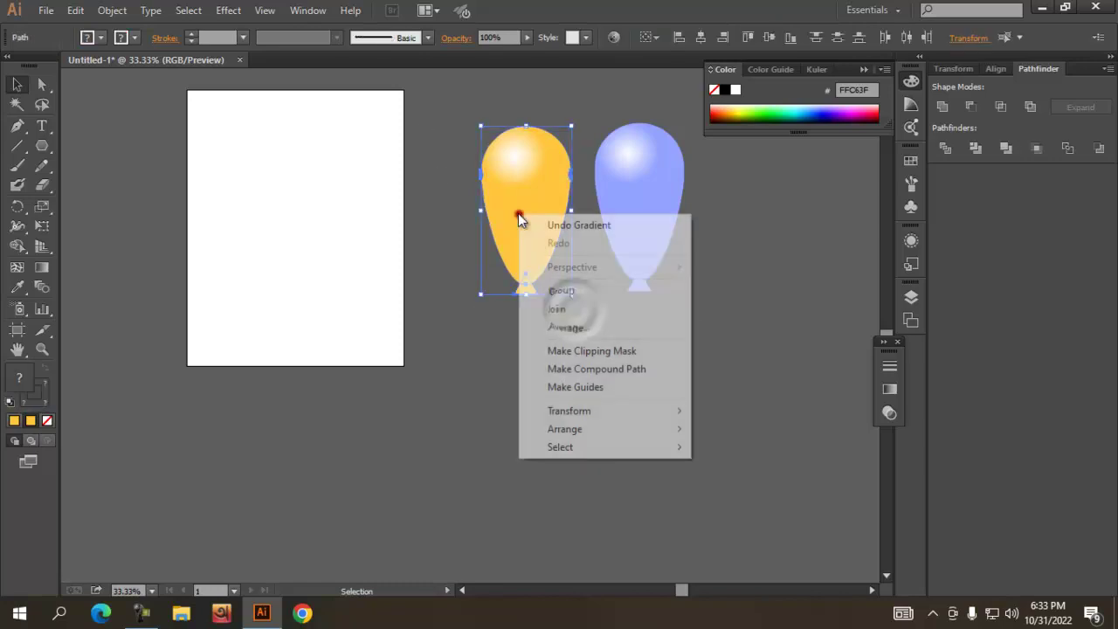
left_click(561, 291)
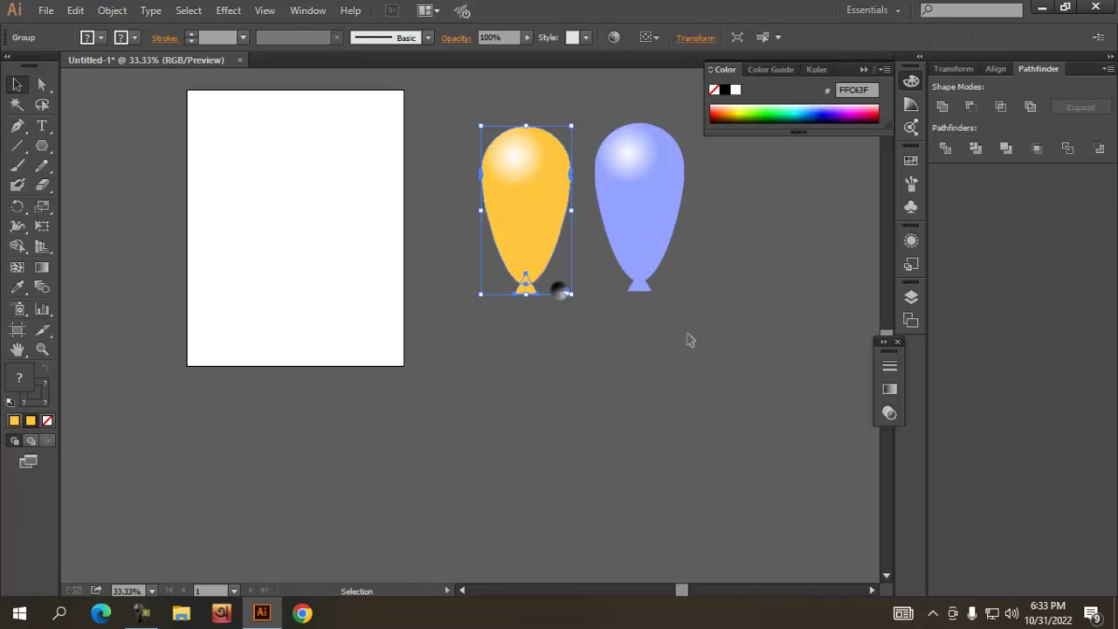
left_click(635, 262)
right_click(636, 262)
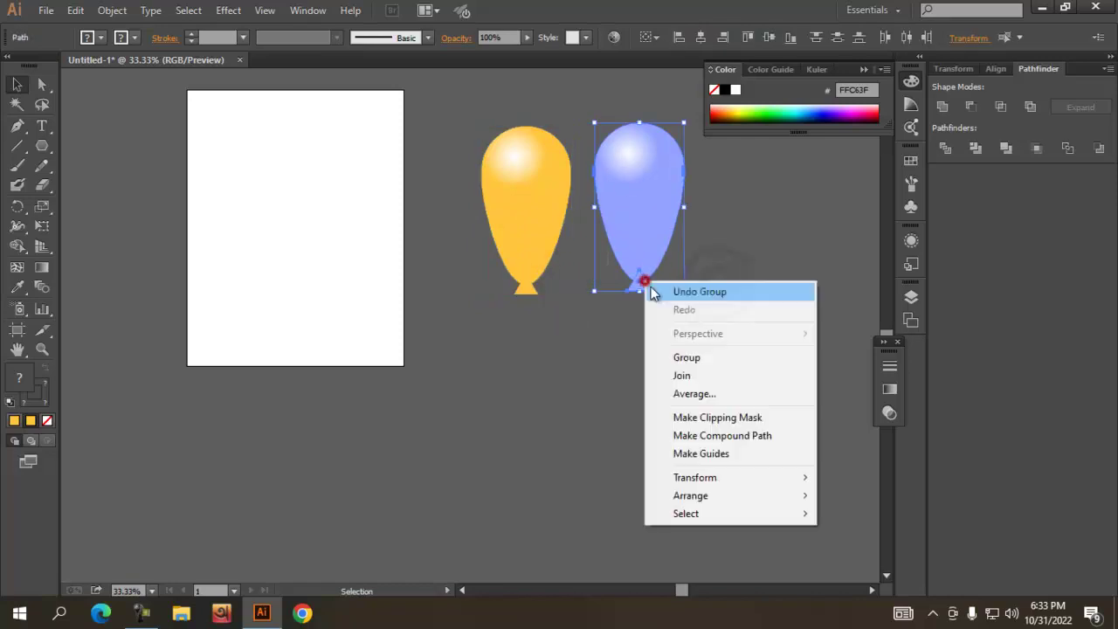
left_click(690, 357)
left_click(642, 376)
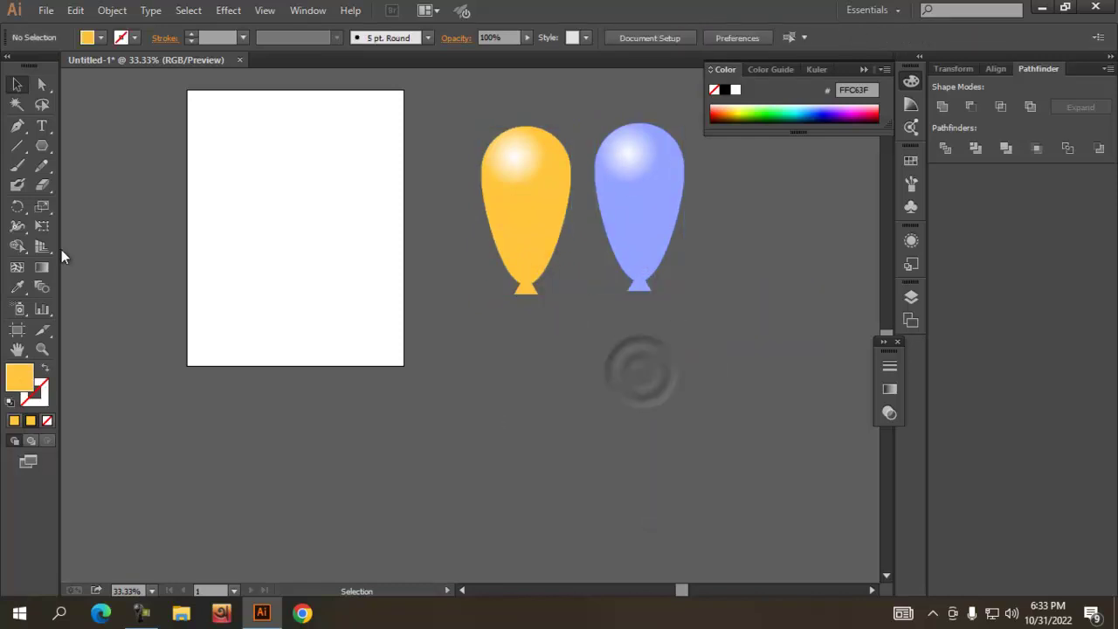
Draw a wavy freehand string down from the yellow balloon's knot
left_click(38, 171)
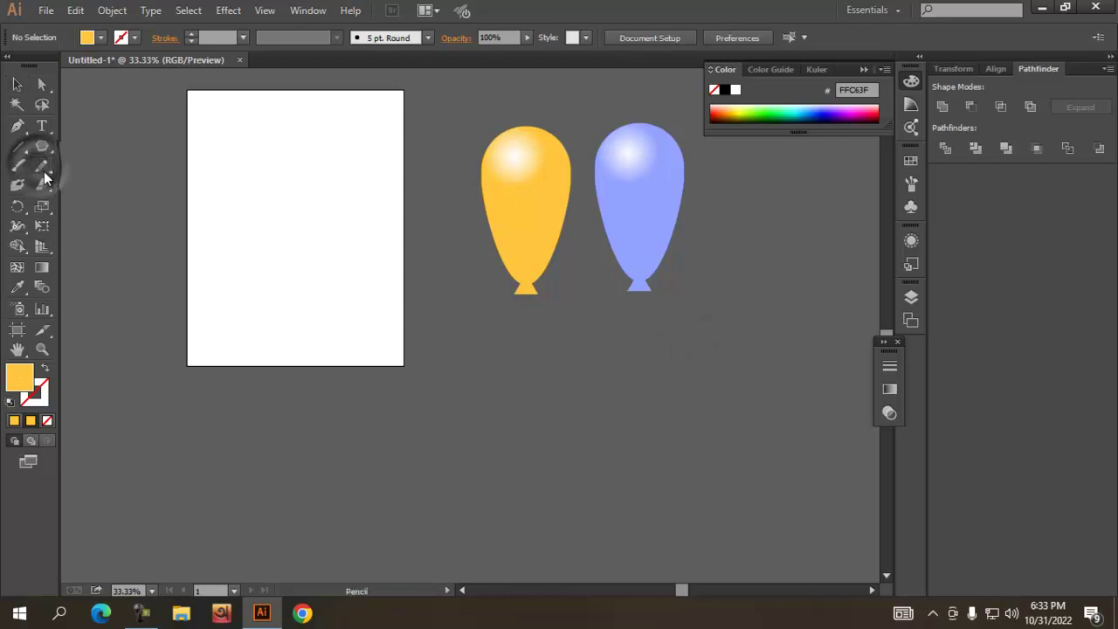
left_click(117, 165)
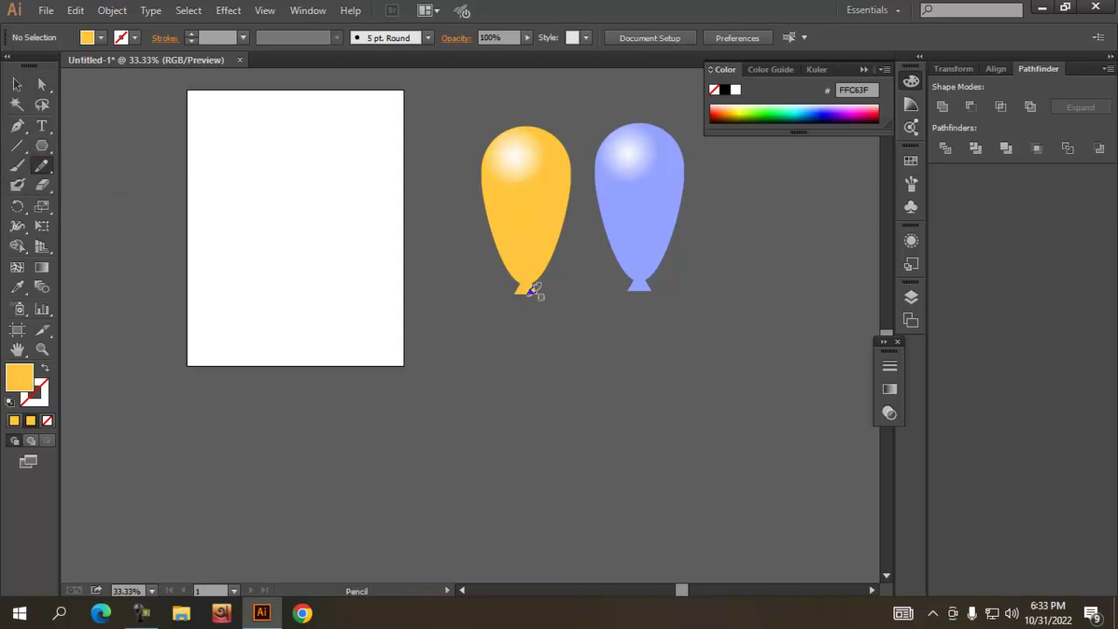
scroll(568, 332, "up", 1)
scroll(559, 317, "down", 2)
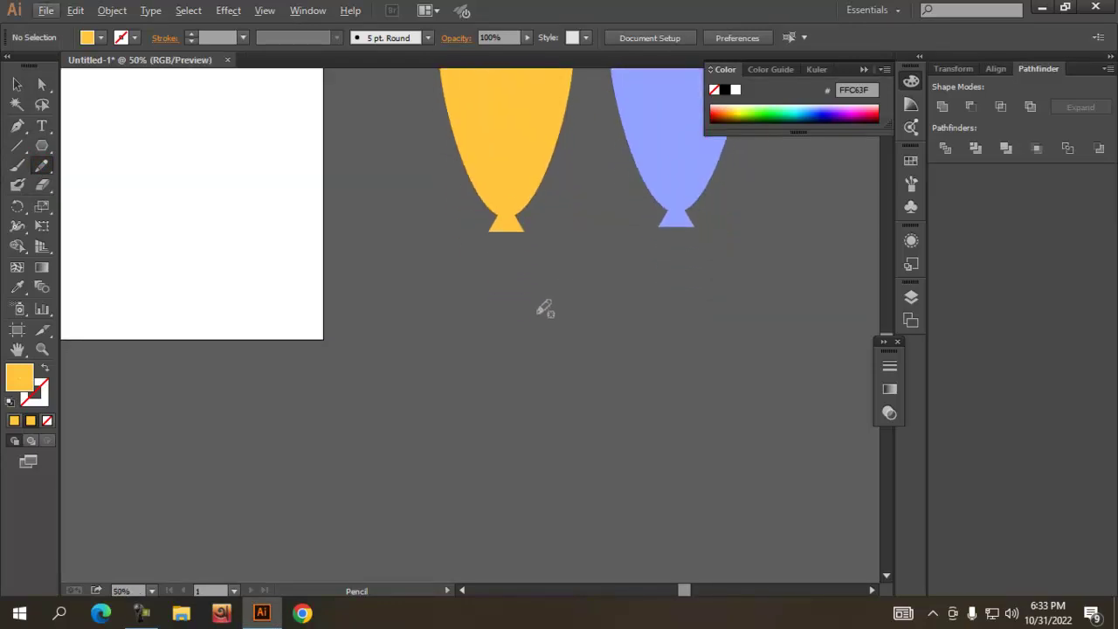
scroll(544, 309, "down", 1)
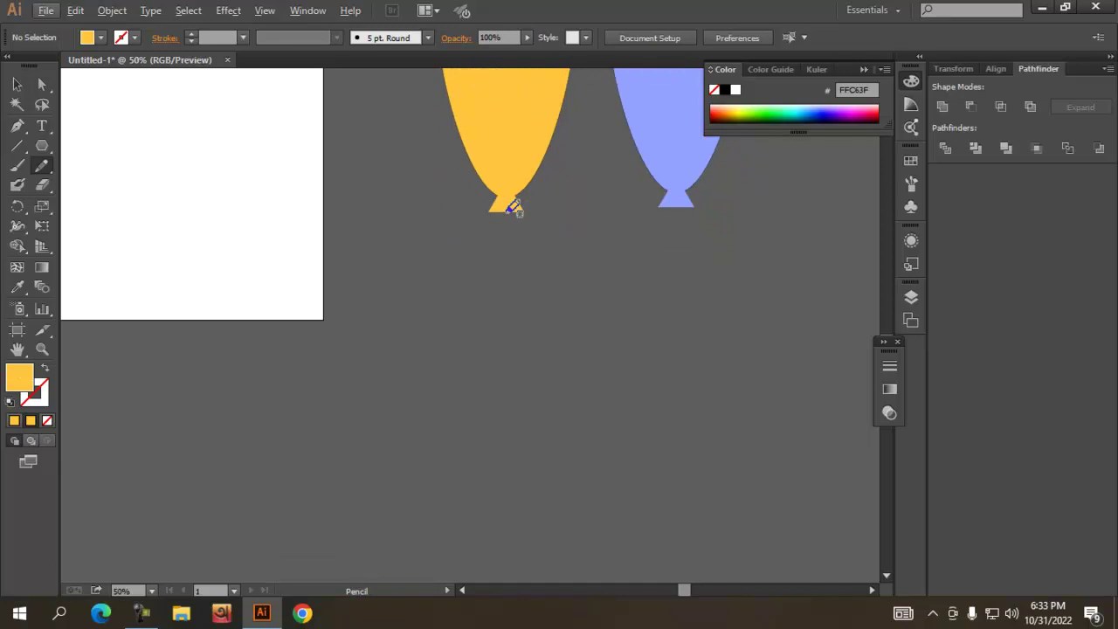
left_click_drag(505, 210, 513, 434)
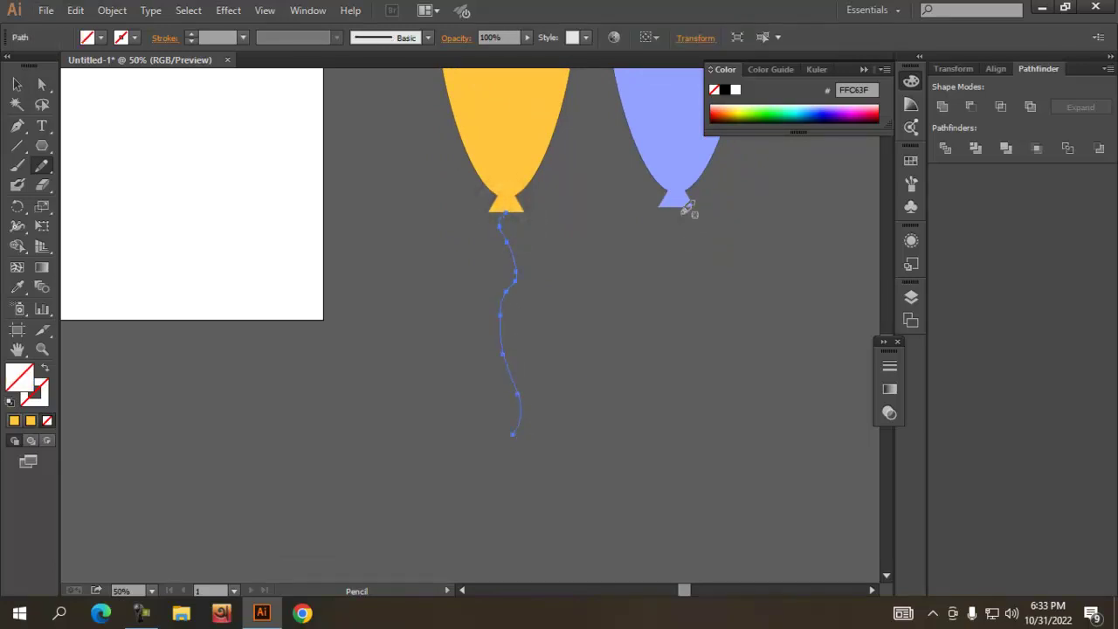
key("v")
scroll(506, 301, "down", 2)
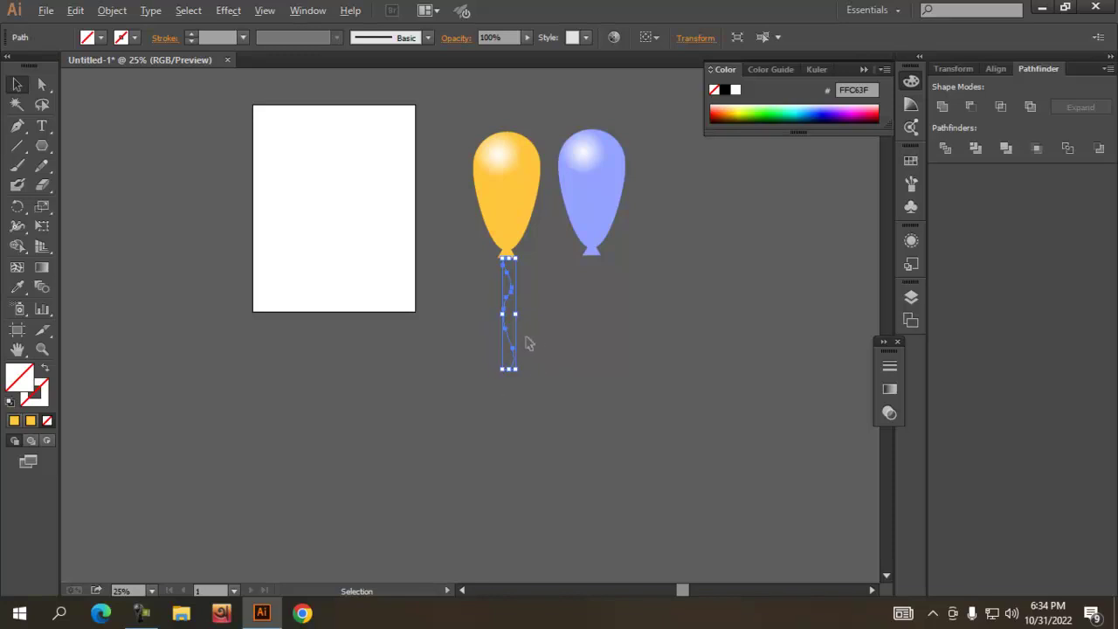
scroll(529, 343, "up", 1)
scroll(511, 342, "up", 1)
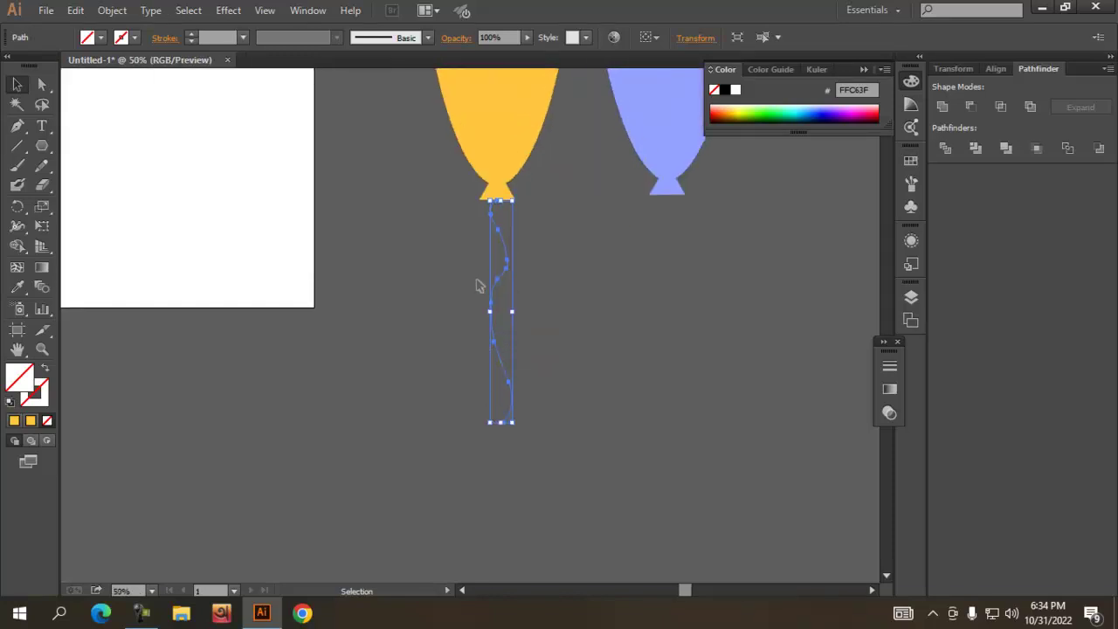
Give the string a black outline stroke
left_click(192, 33)
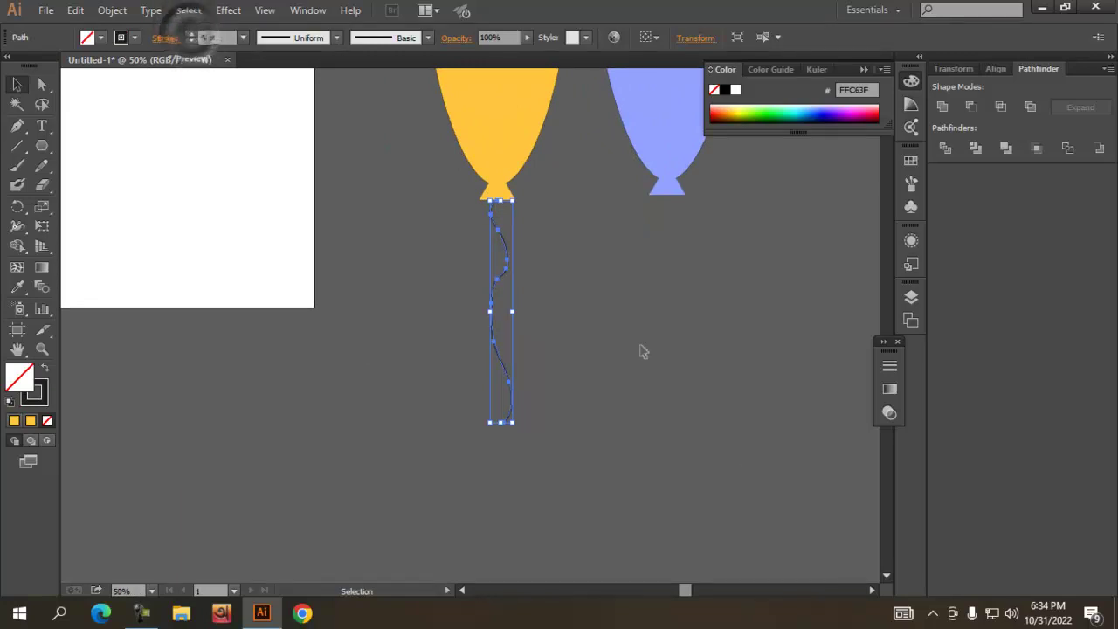
left_click(580, 330)
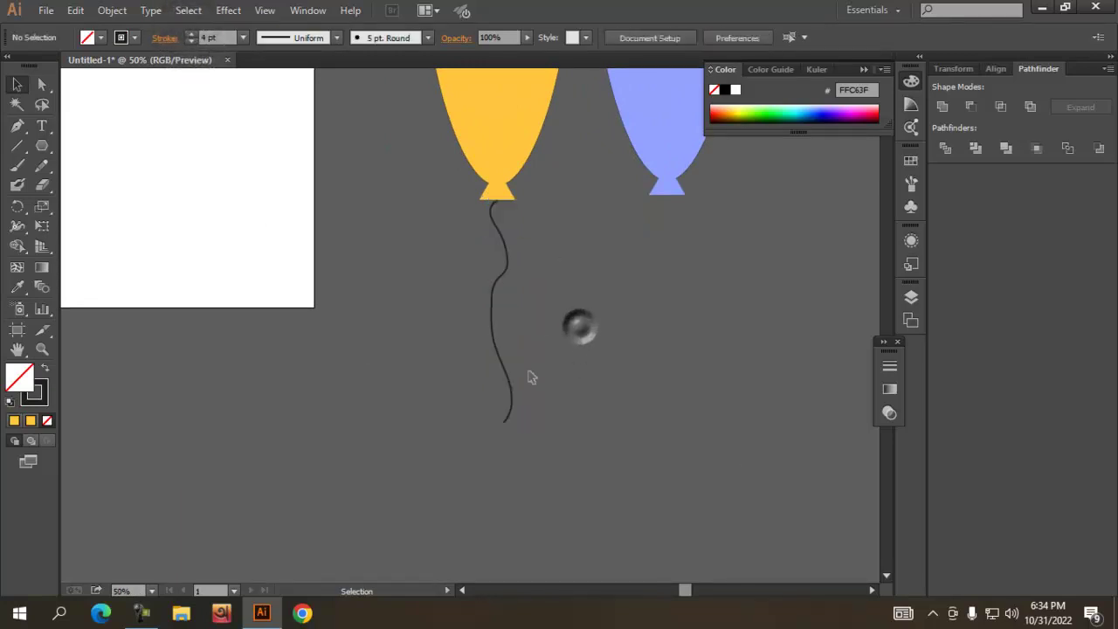
scroll(532, 385, "up", 2)
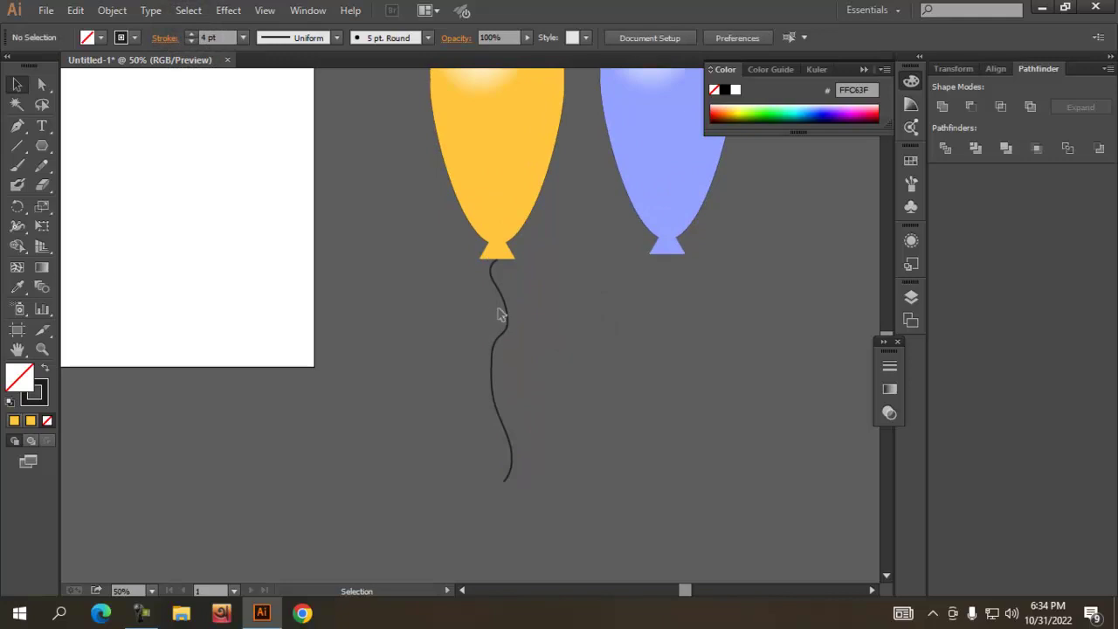
scroll(465, 234, "up", 2, "alt")
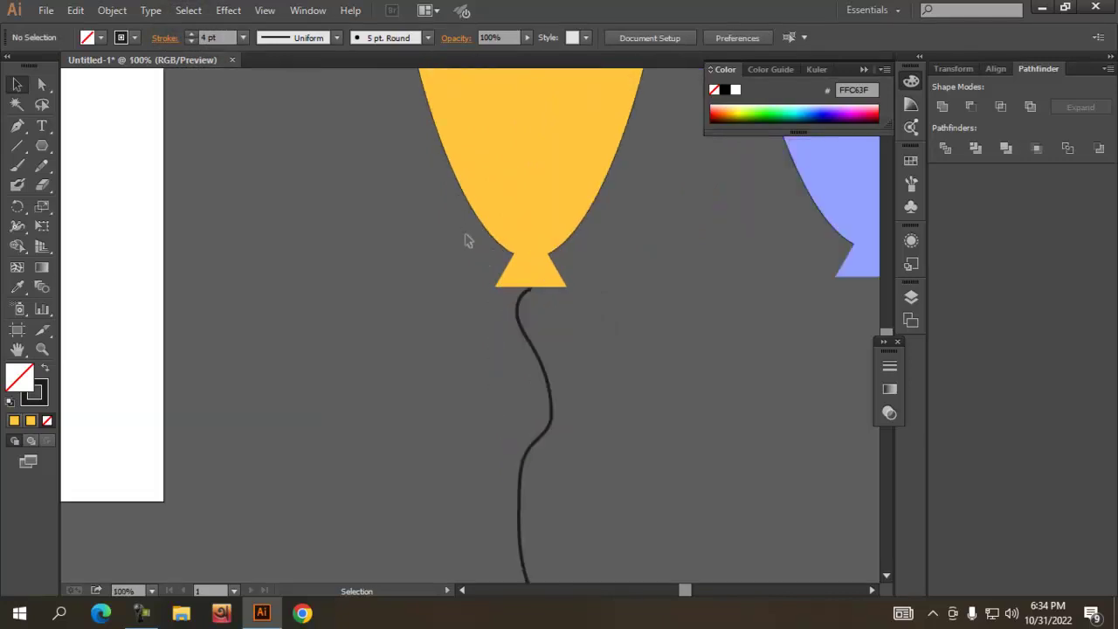
Move the string up to the yellow knot and send it behind the balloon
left_click(529, 294)
left_click(619, 377)
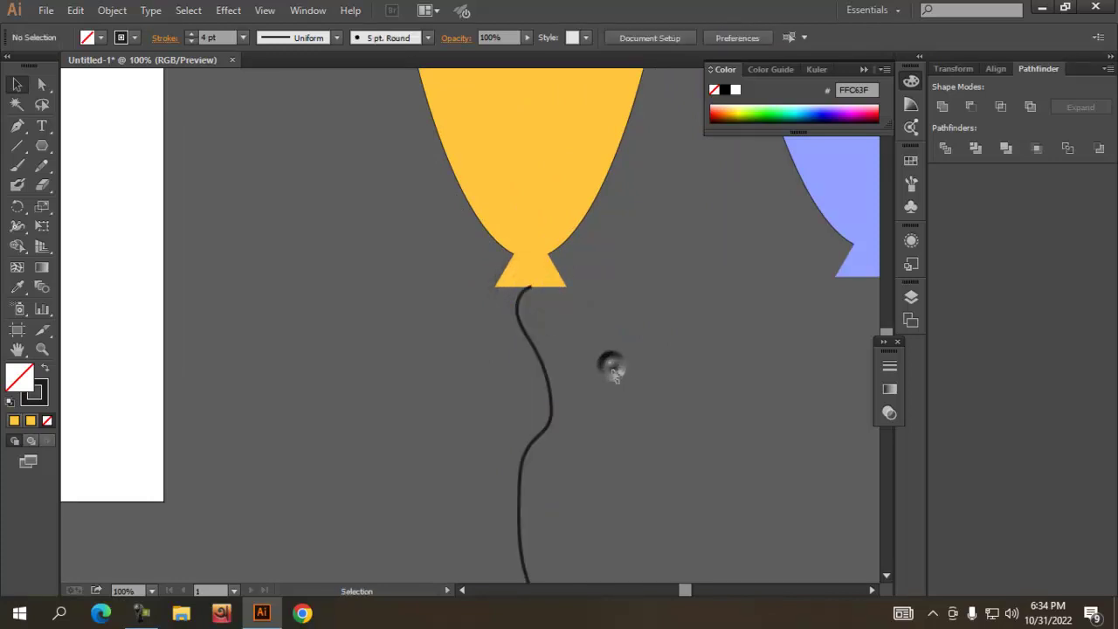
left_click_drag(517, 303, 530, 288)
right_click(536, 288)
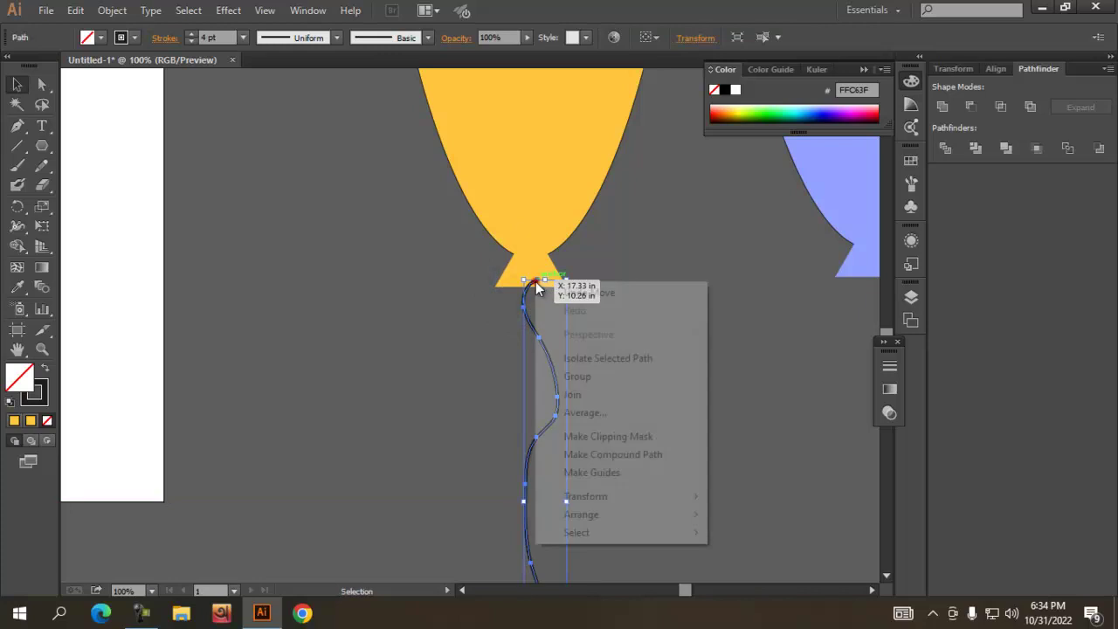
mouse_move(594, 515)
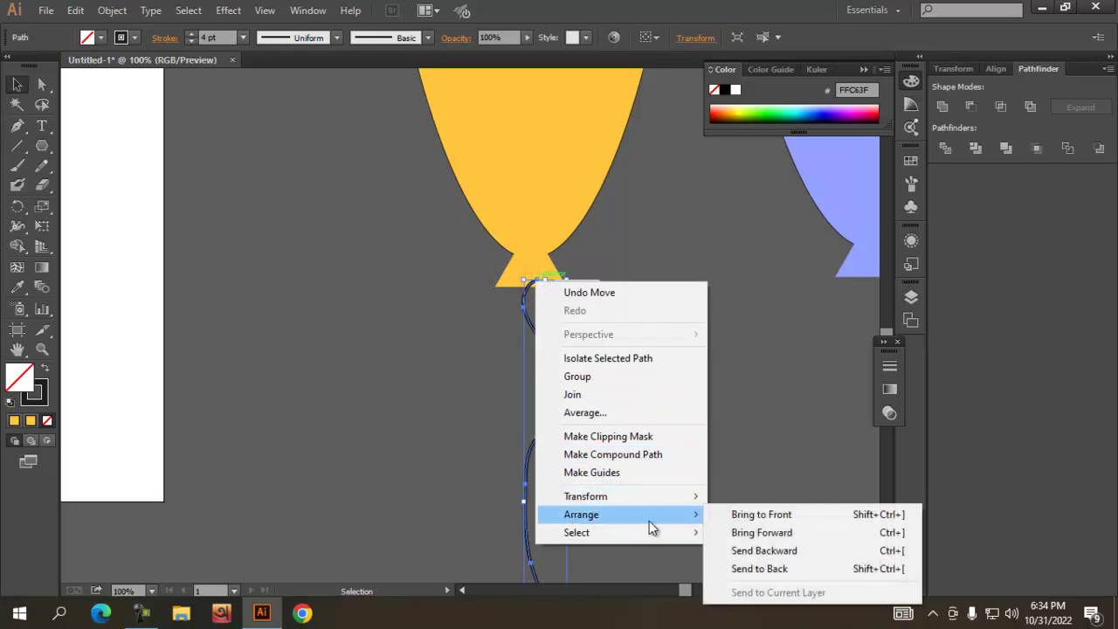
left_click(758, 569)
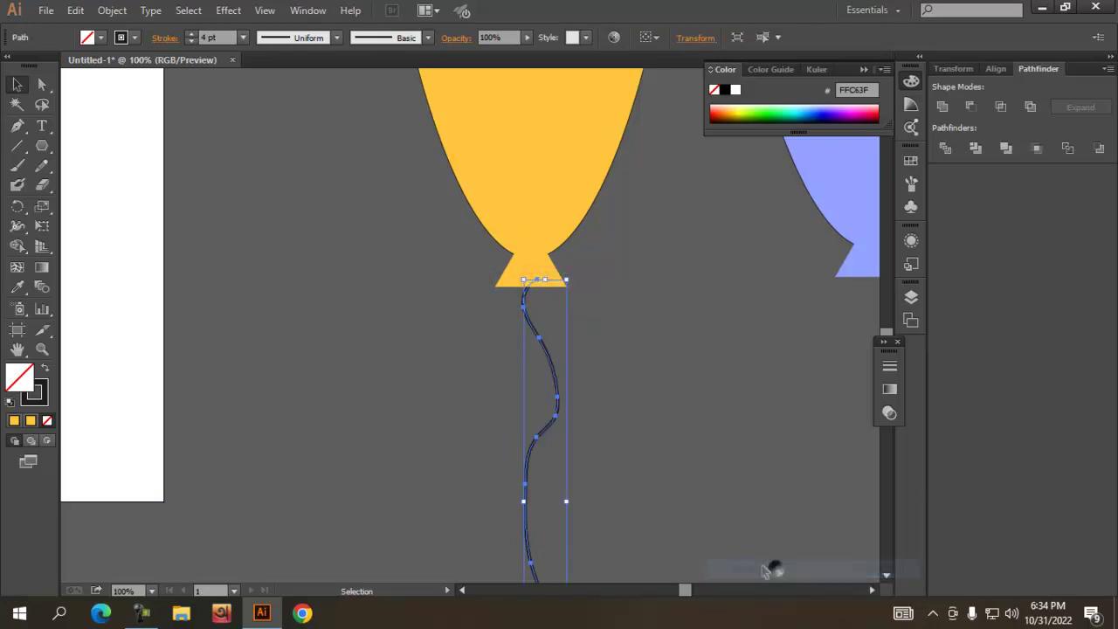
left_click(634, 328)
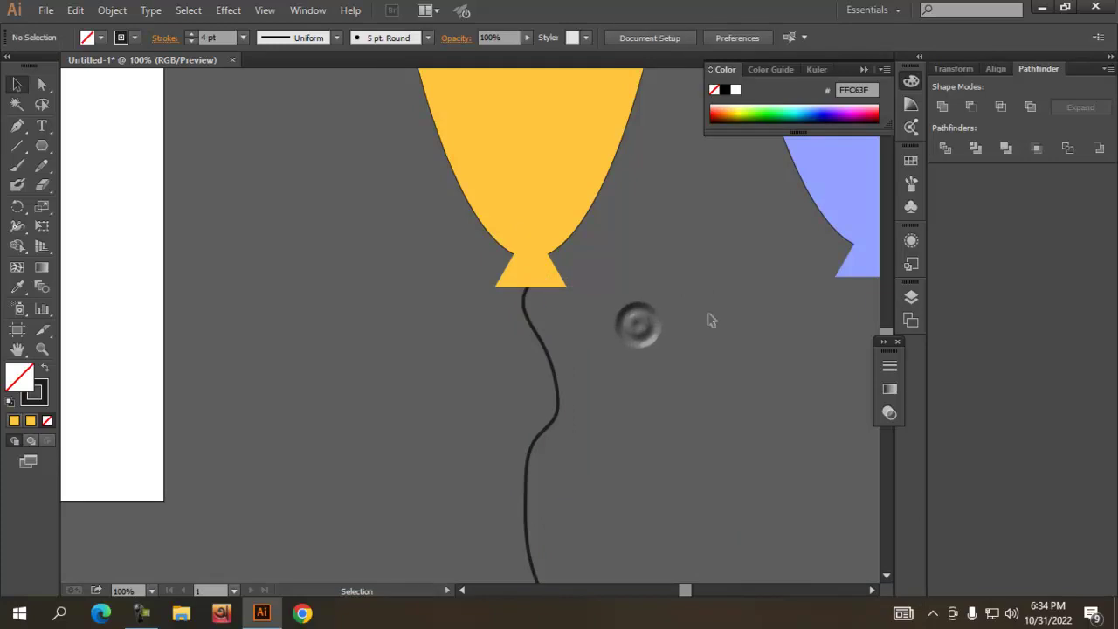
scroll(707, 319, "down", 1)
Alt-drag a copy of the wavy string to hang from the lavender balloon's knot
scroll(751, 373, "down", 2)
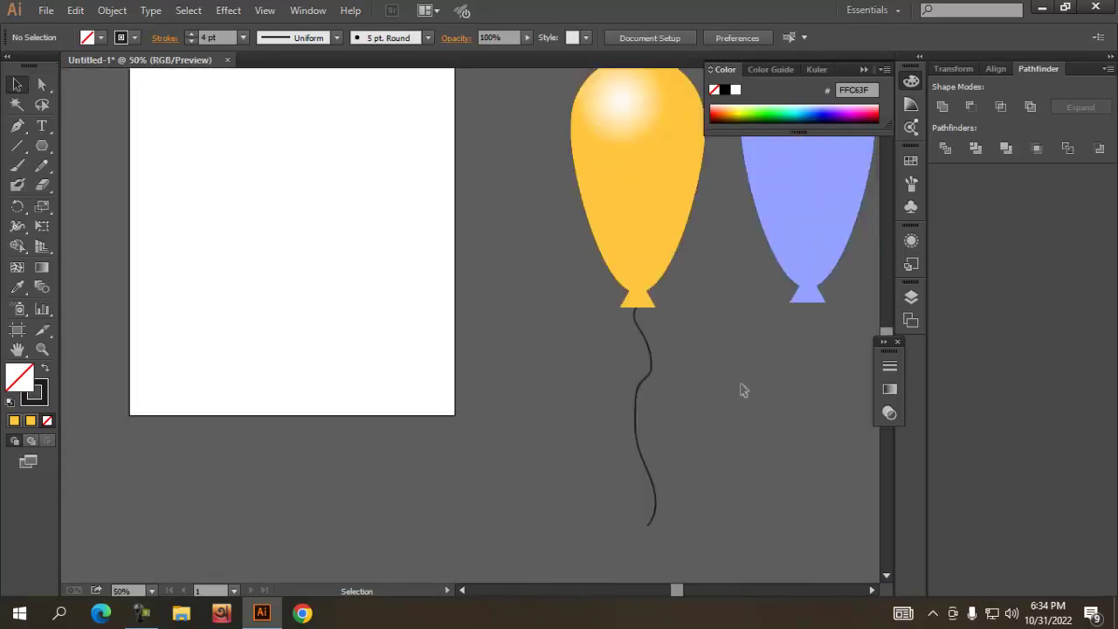
left_click_drag(789, 399, 524, 387)
left_click_drag(463, 345, 631, 347)
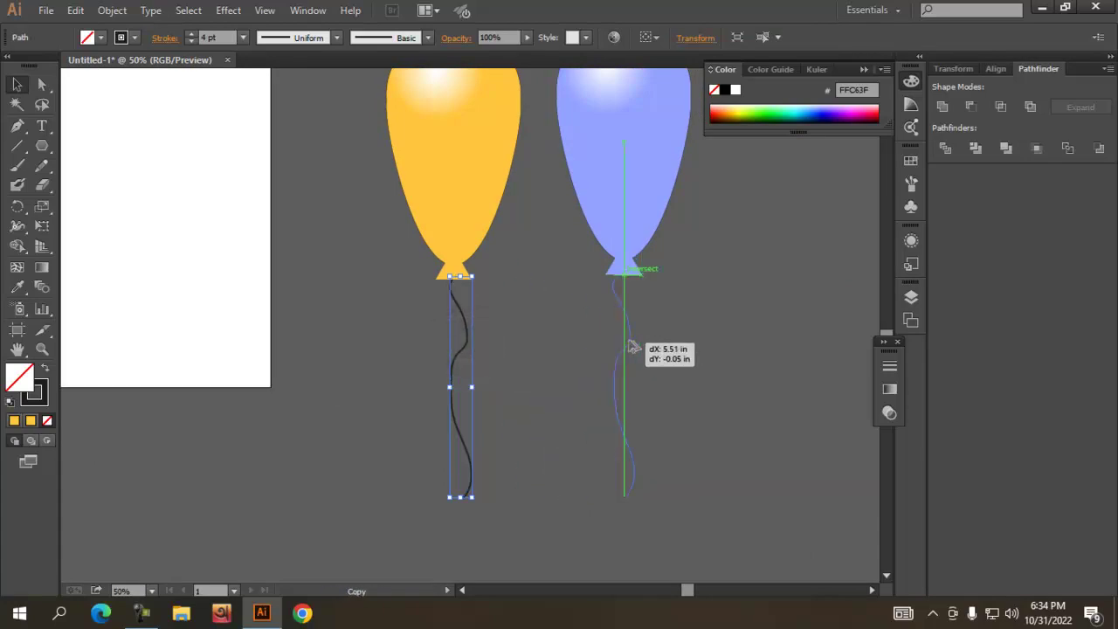
left_click_drag(631, 347, 636, 347)
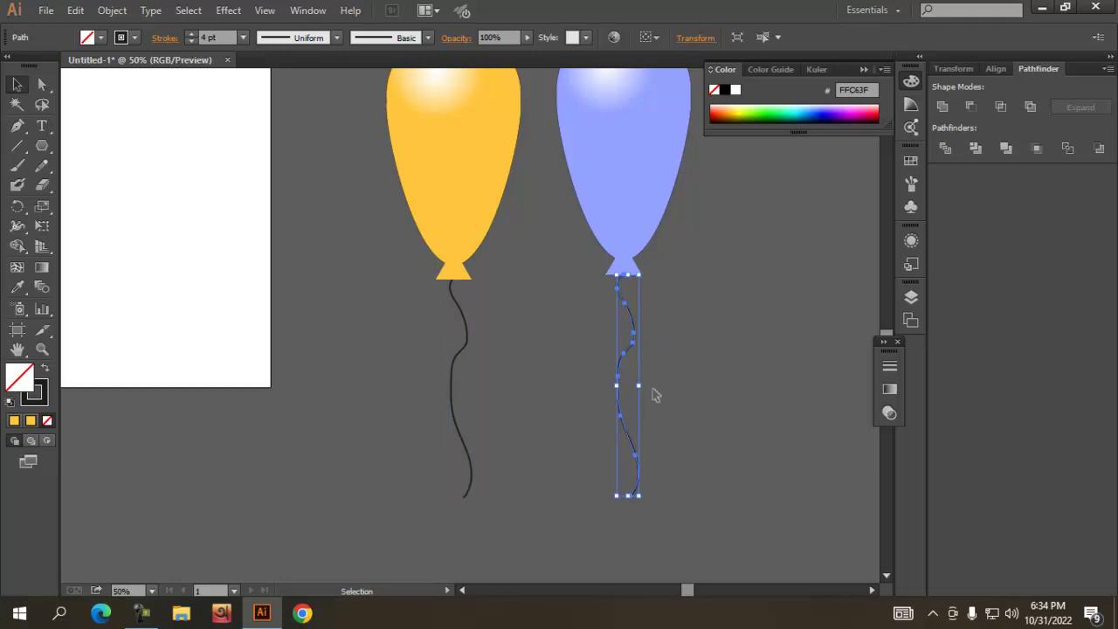
left_click(718, 395)
scroll(686, 355, "down", 1)
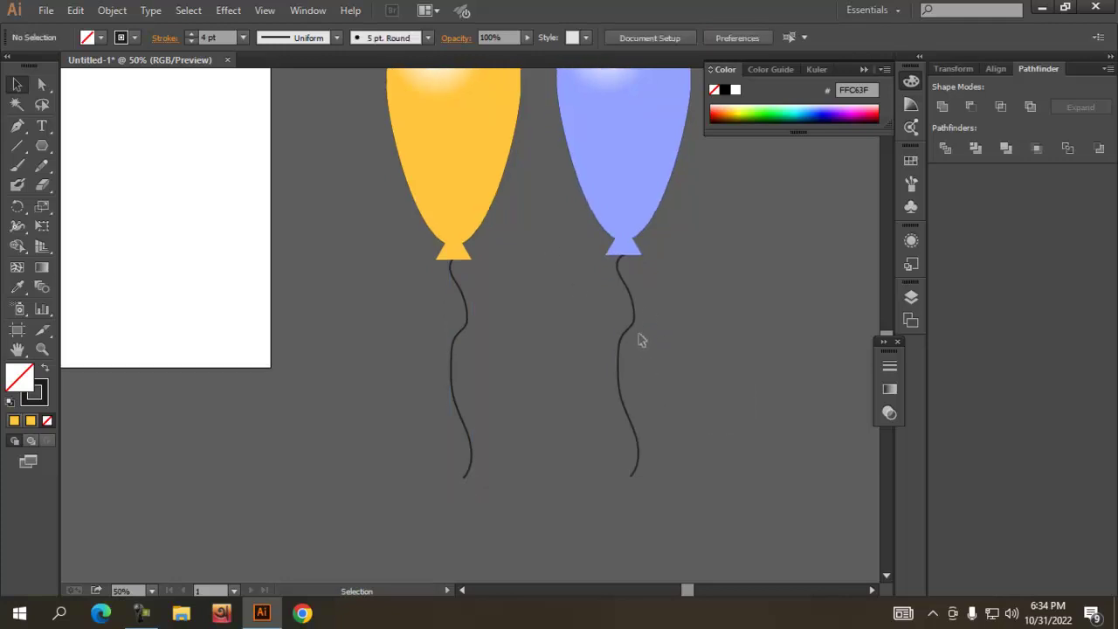
scroll(653, 309, "up", 1)
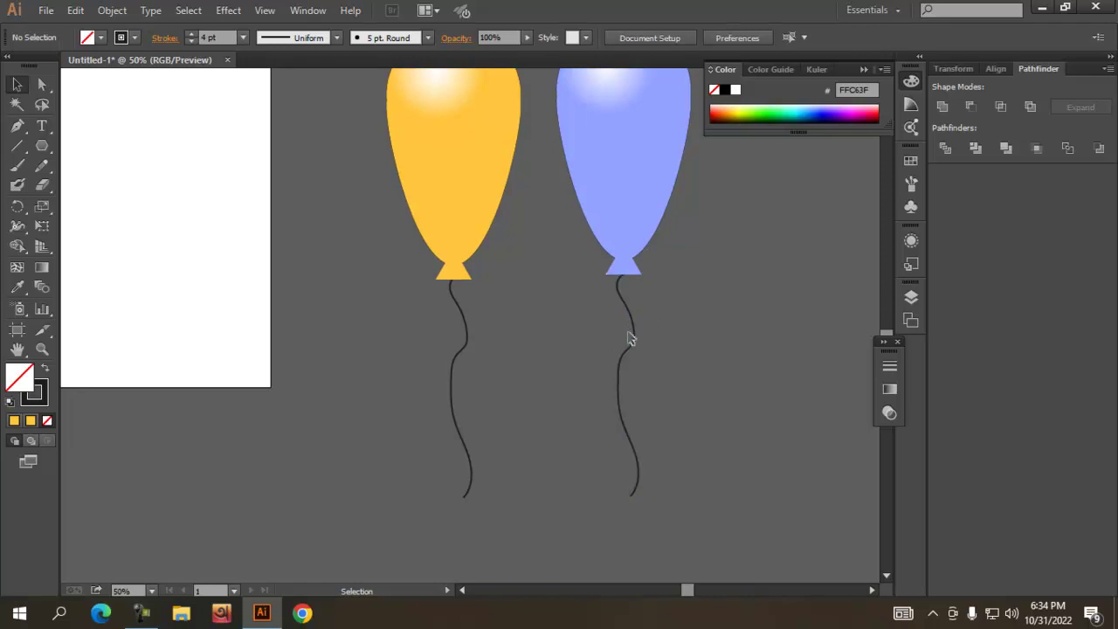
left_click(633, 337)
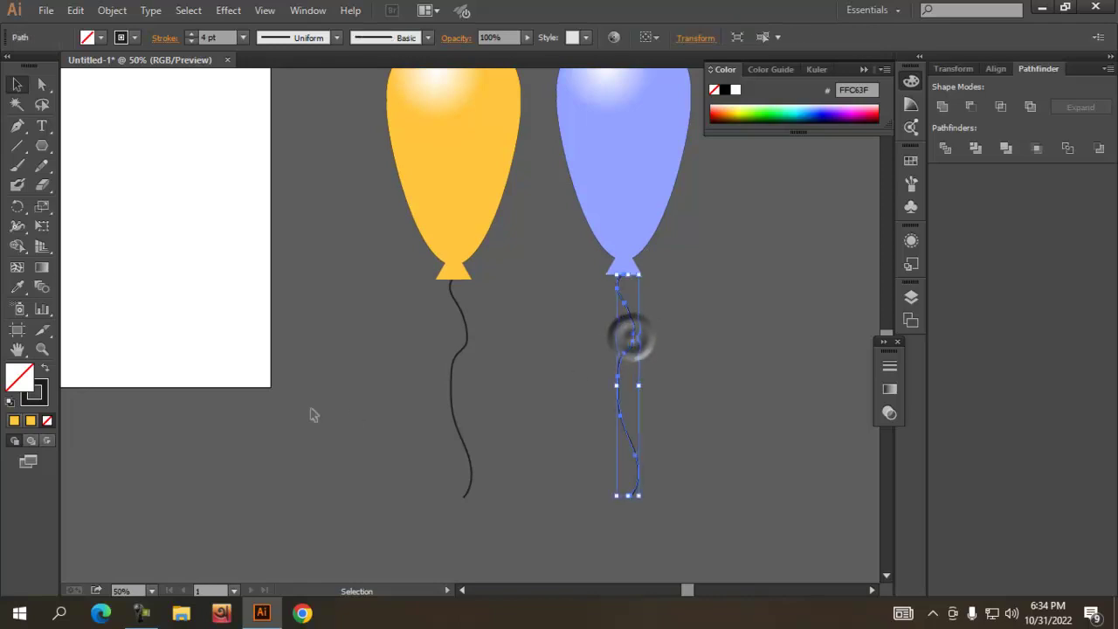
Try sampling the lavender balloon's colour onto the string, then undo it
left_click(17, 288)
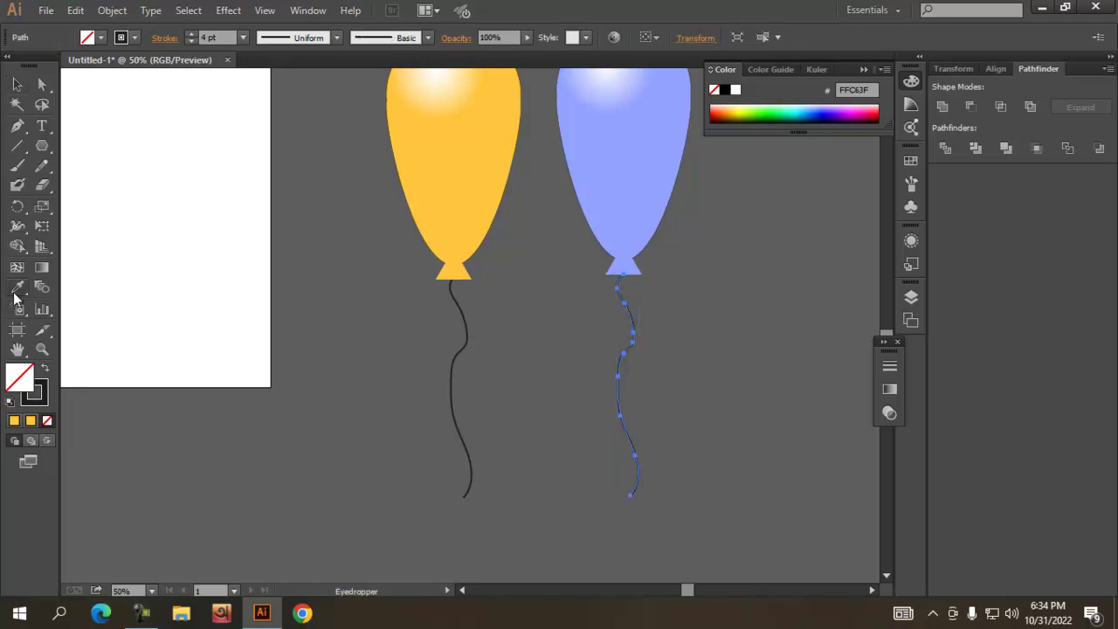
left_click(622, 228)
key("ctrl")
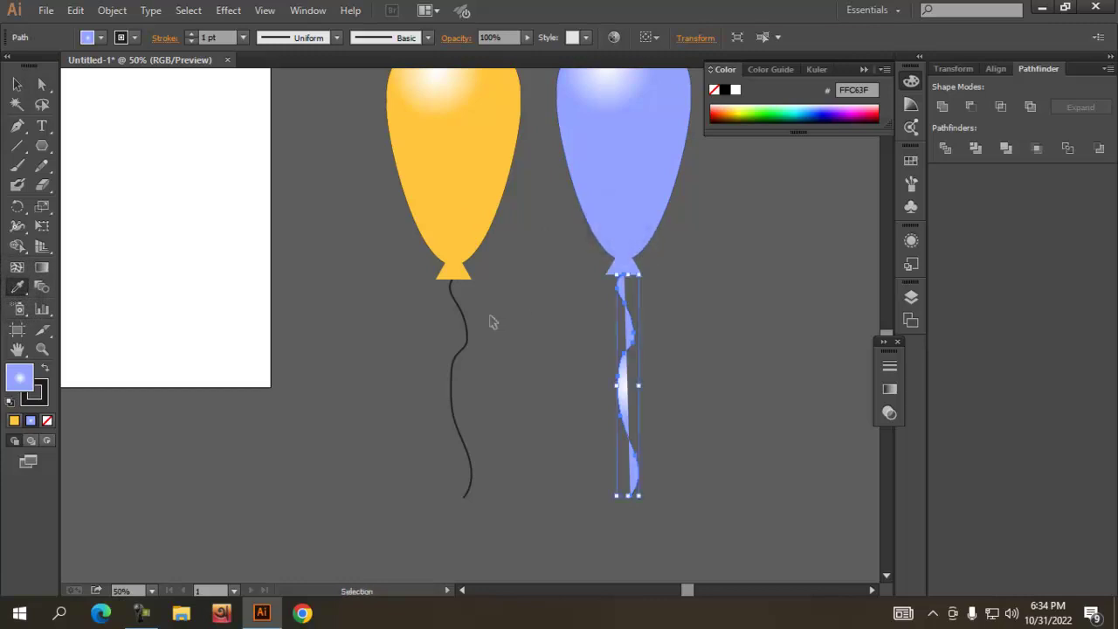
key("ctrl+z")
left_click(13, 85)
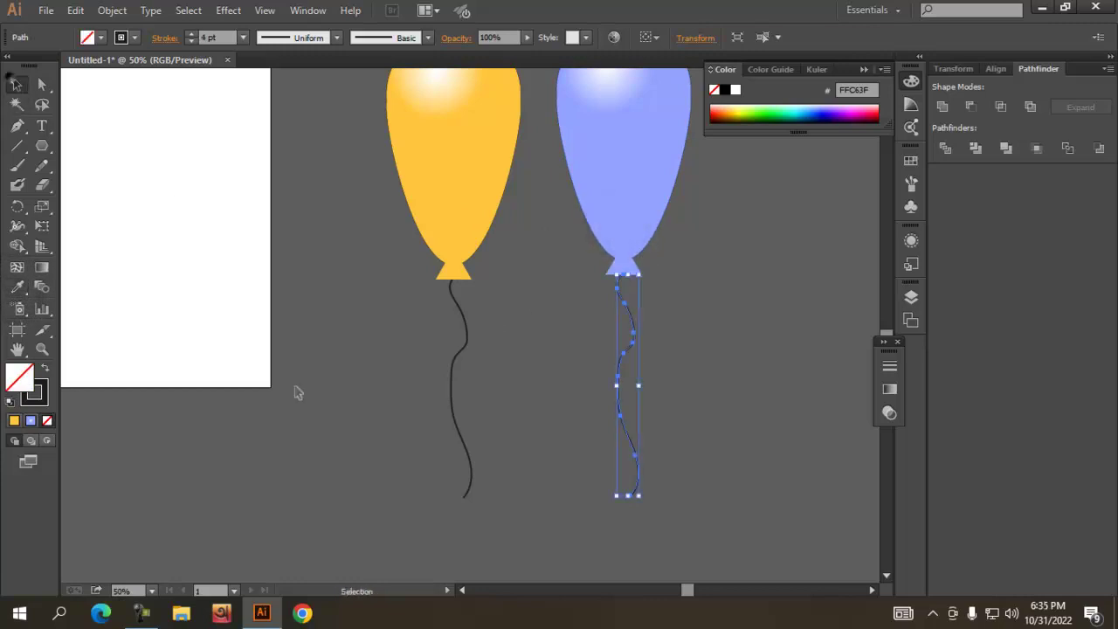
Expand both strings' 4 pt strokes into filled outlines with Fill and Stroke checked
left_click(456, 417, "shift")
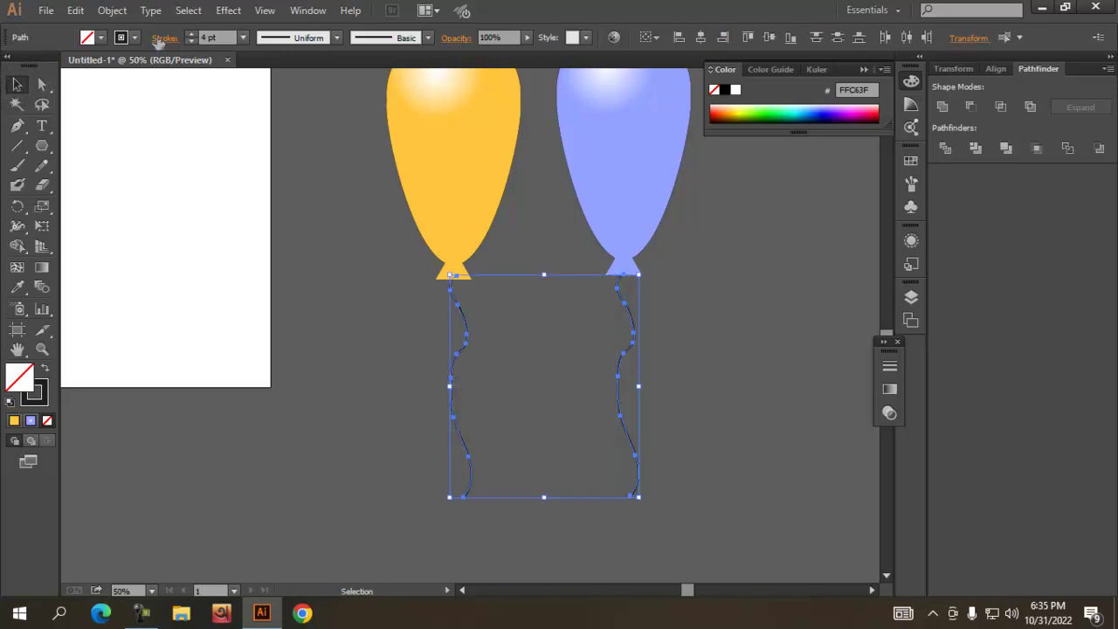
left_click(112, 10)
left_click(214, 185)
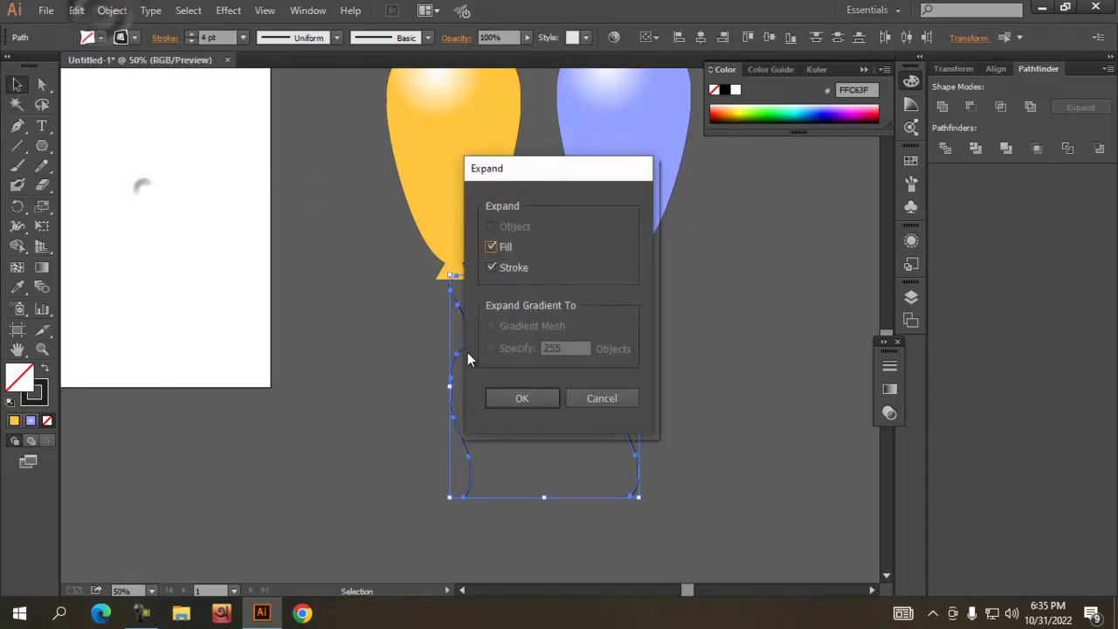
left_click(520, 396)
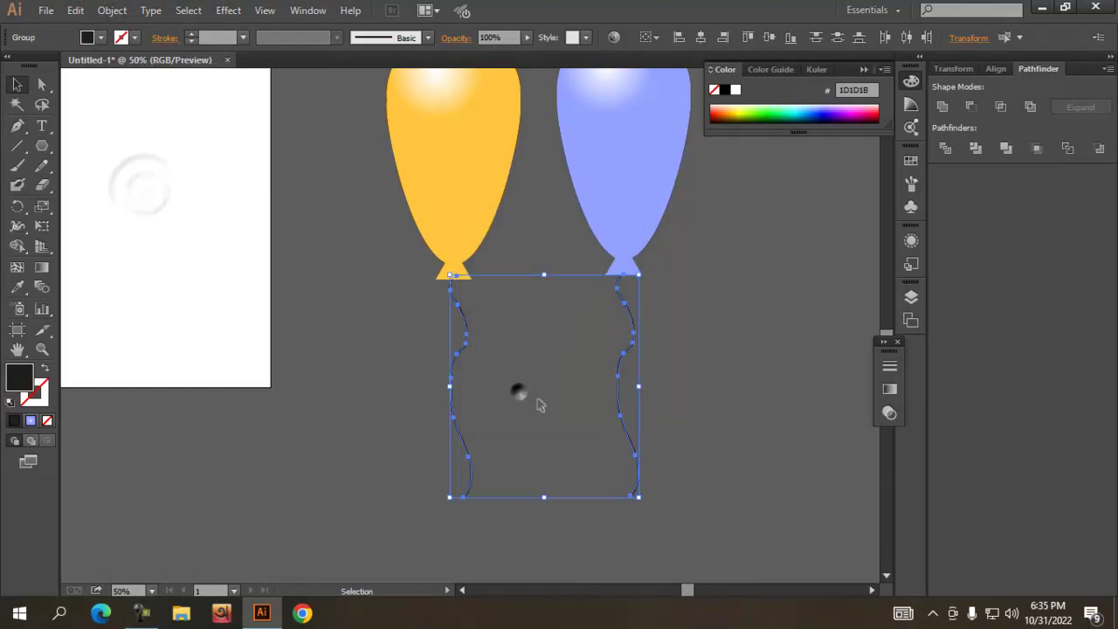
left_click(346, 350)
Colour the lavender balloon's string lavender by sampling its balloon with the Eyedropper
left_click(112, 10)
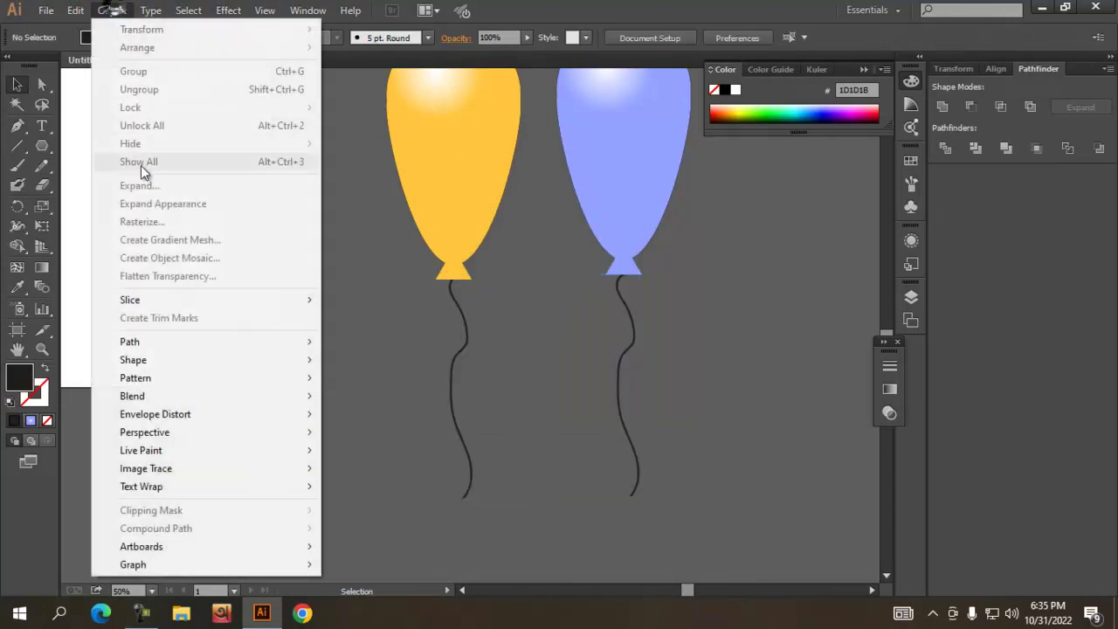
left_click(417, 361)
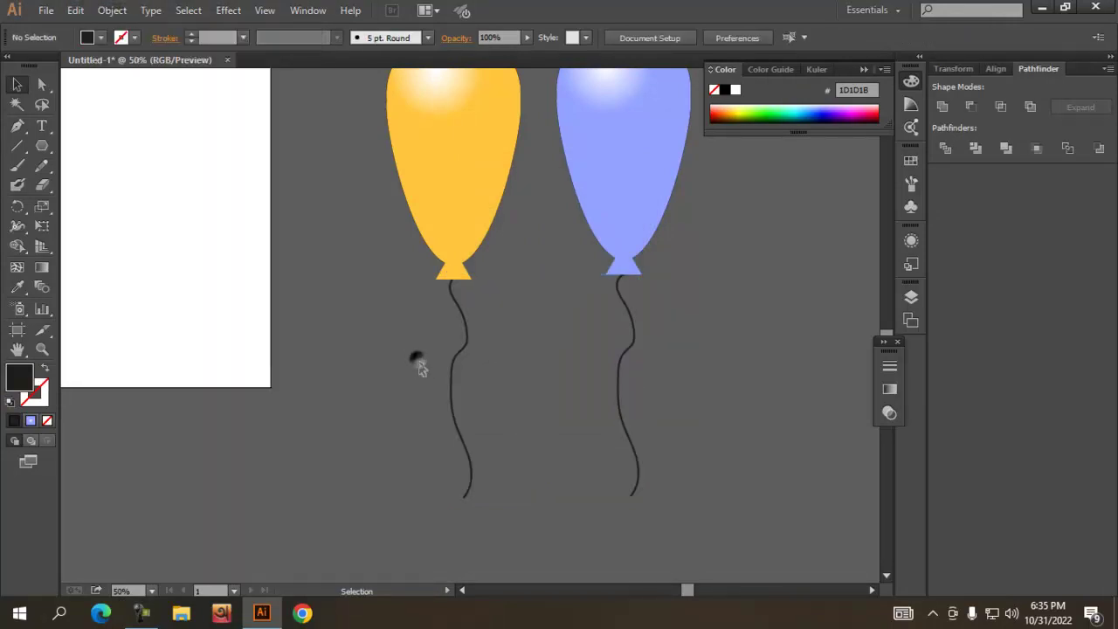
left_click(617, 399)
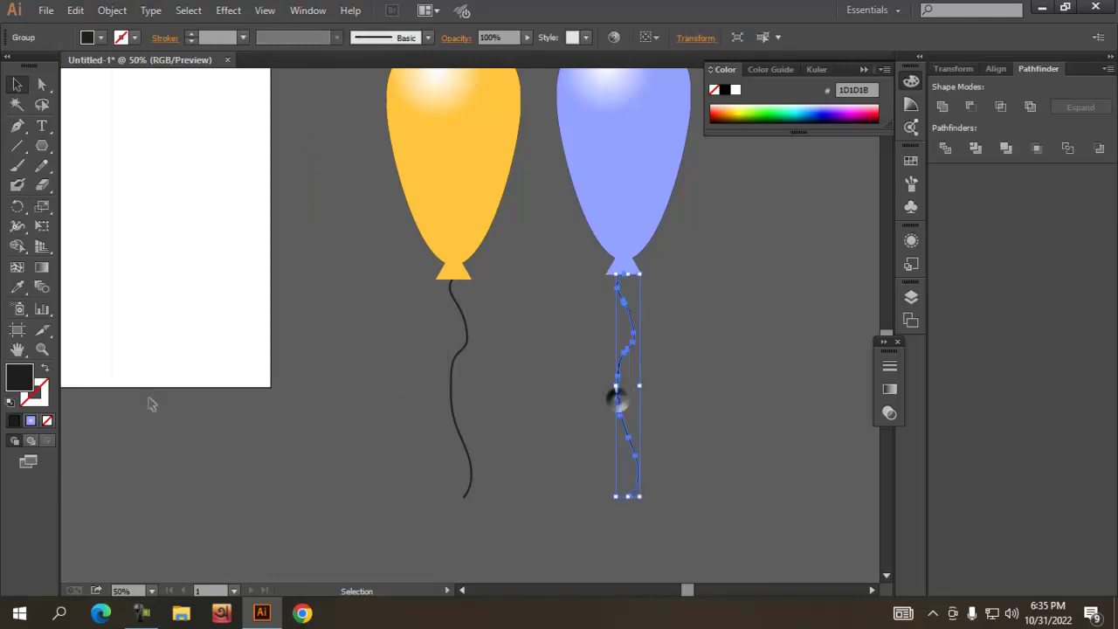
left_click(17, 287)
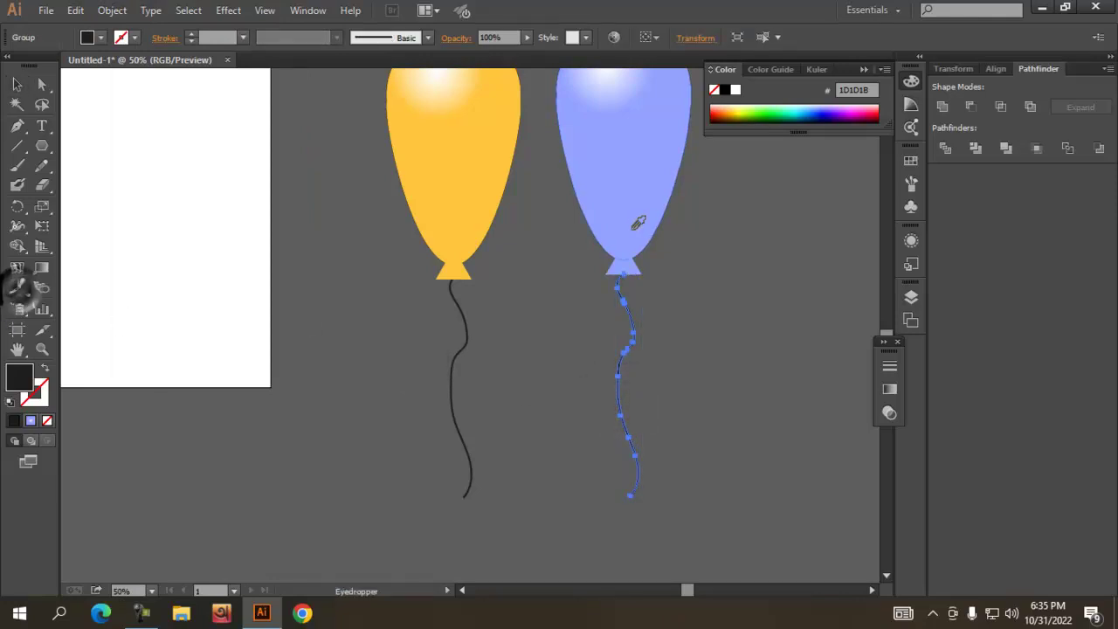
left_click(634, 229)
left_click(17, 84)
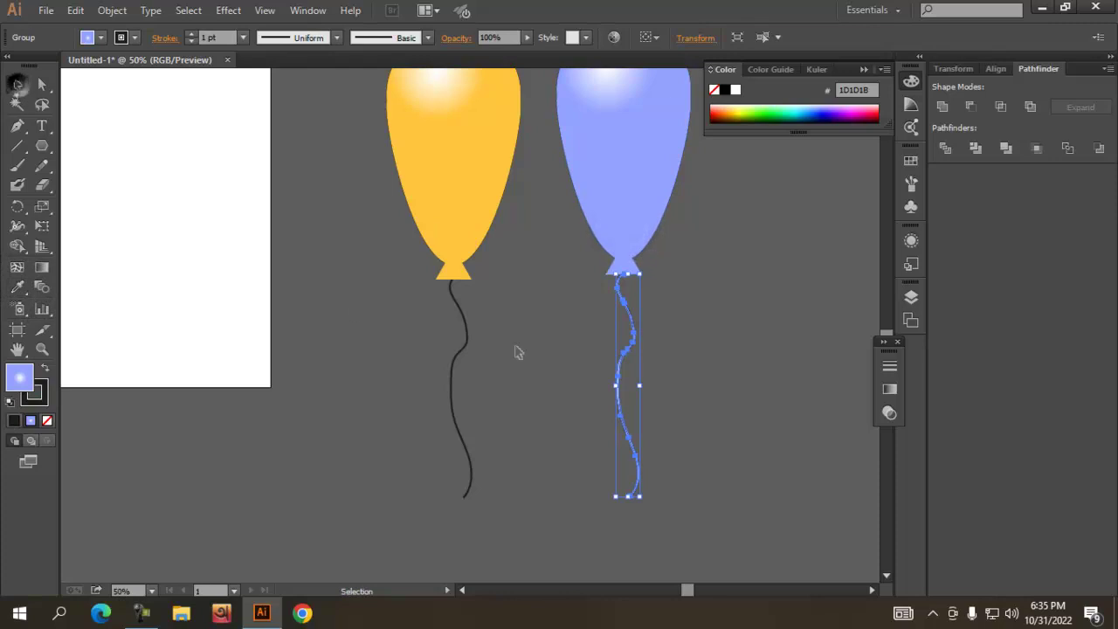
Colour the yellow balloon's string yellow by sampling its balloon with the Eyedropper
left_click(463, 330)
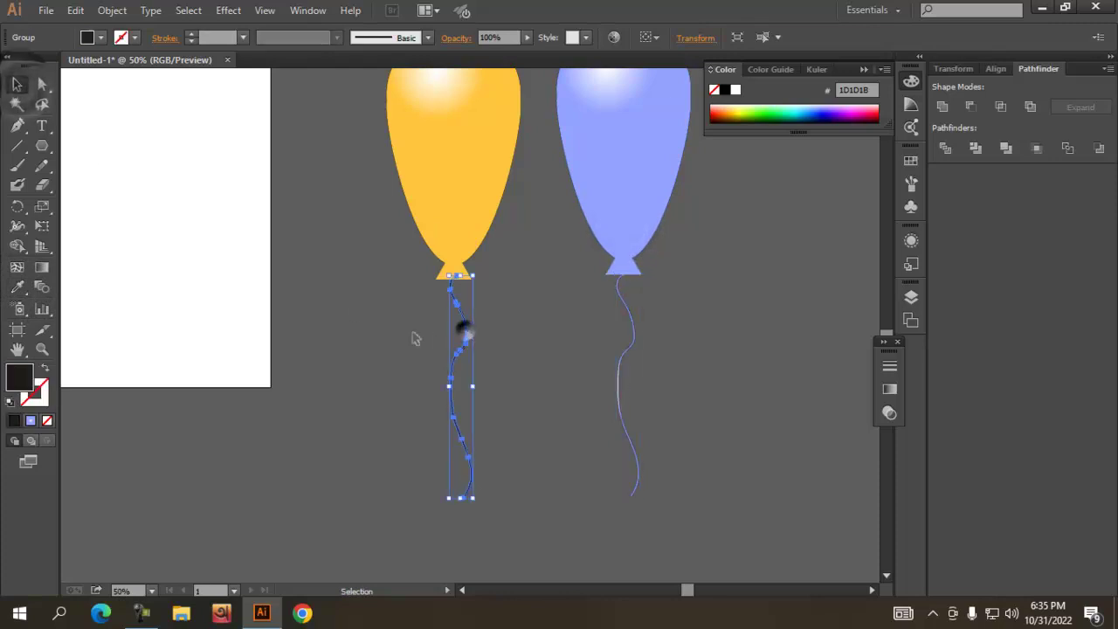
left_click(17, 288)
left_click(476, 190)
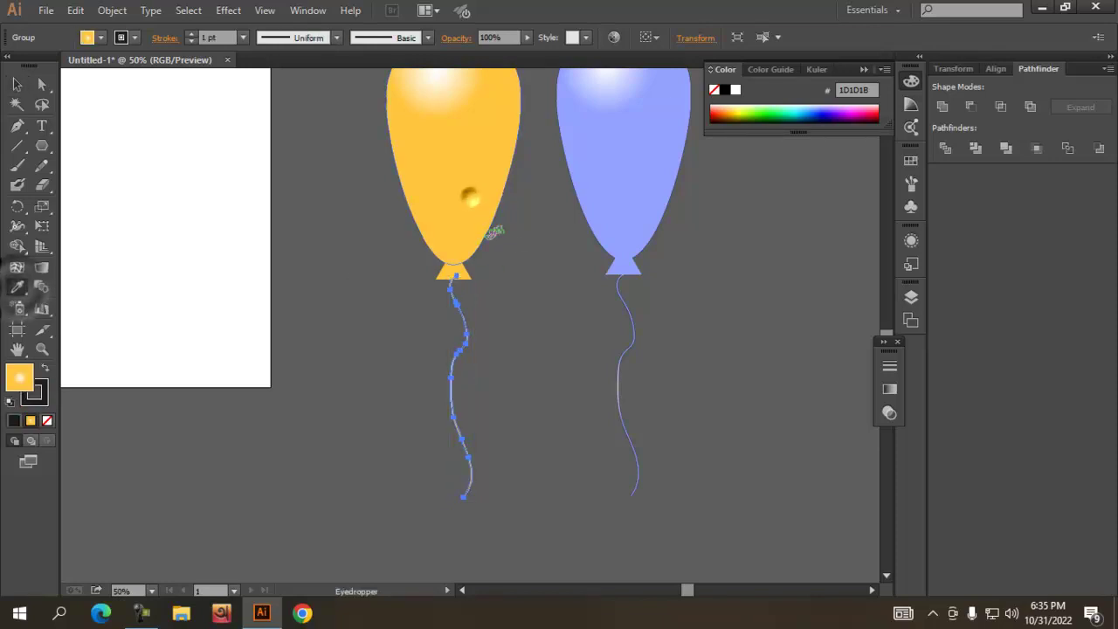
double_click(35, 395)
left_click(732, 226)
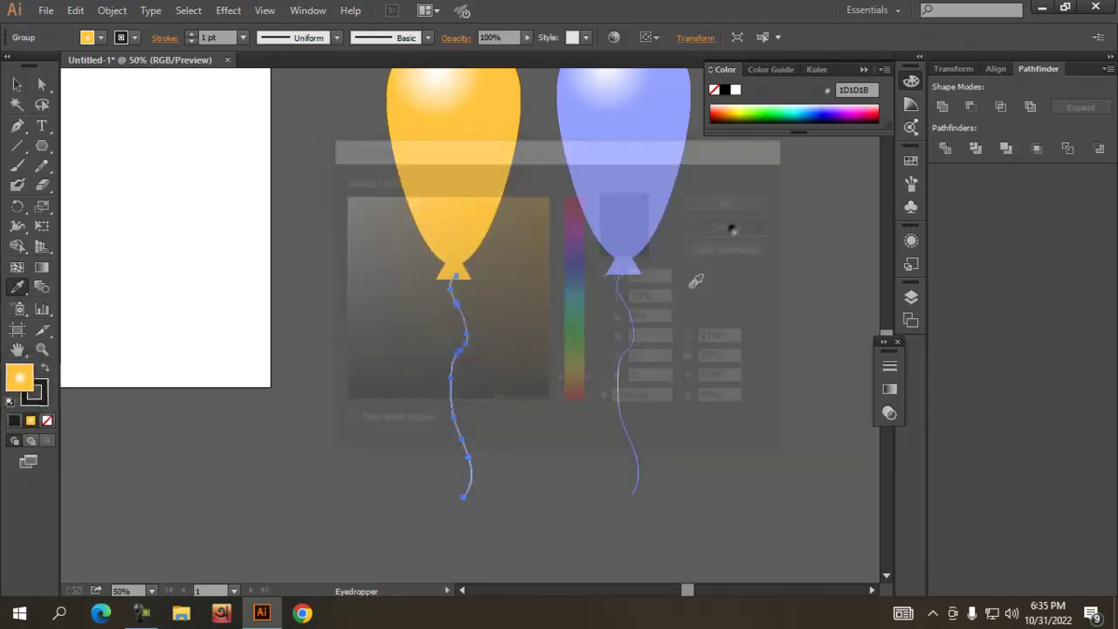
left_click(17, 84)
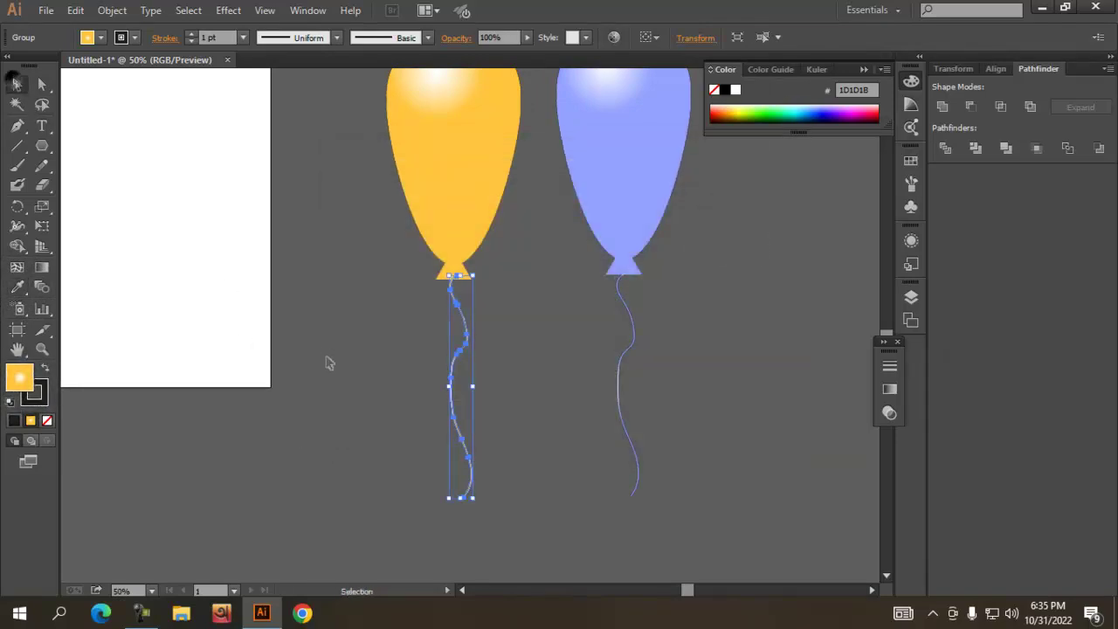
left_click(324, 353)
Marquee-select the yellow and lavender balloons with their knots and strings, and Group them
left_click(623, 404)
scroll(729, 434, "up", 1)
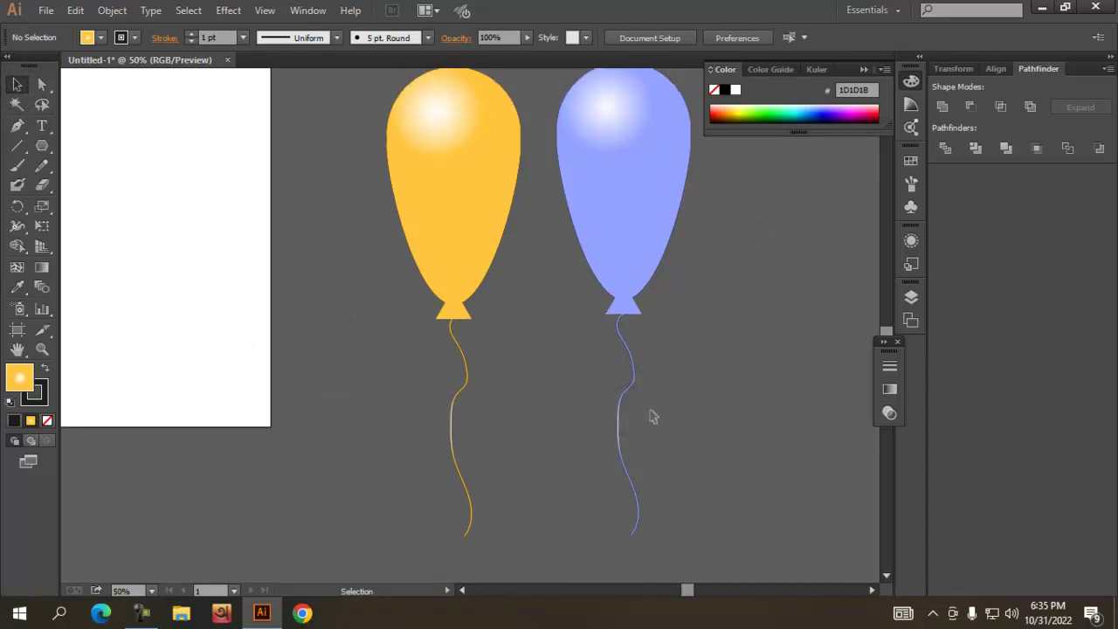
scroll(624, 427, "down", 1, "alt")
scroll(646, 438, "down", 1)
scroll(686, 472, "down", 1)
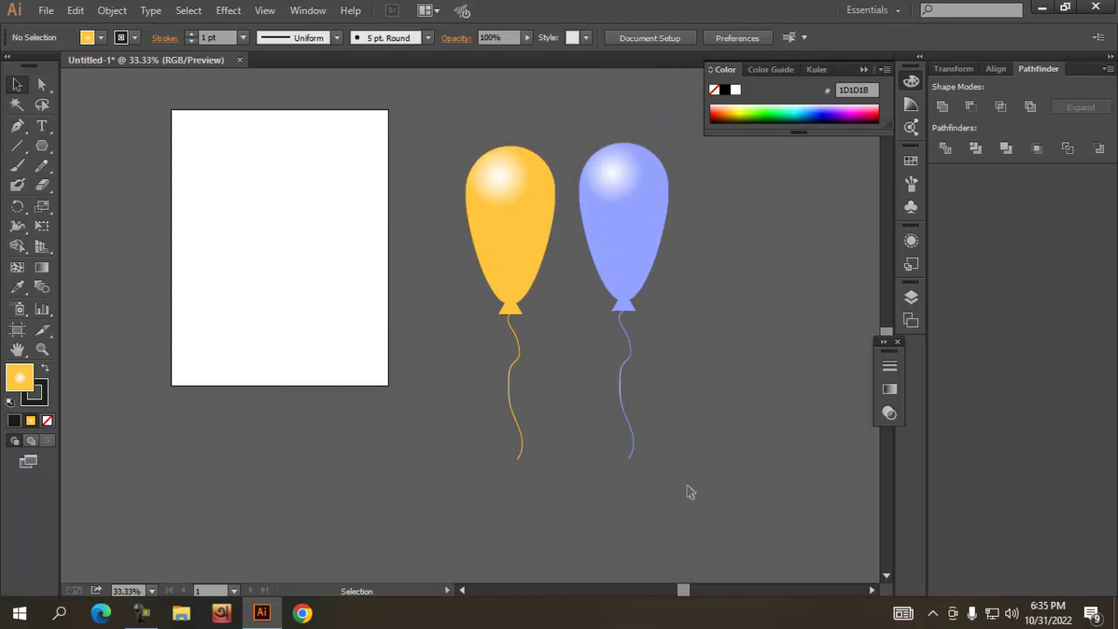
left_click_drag(682, 495, 446, 135)
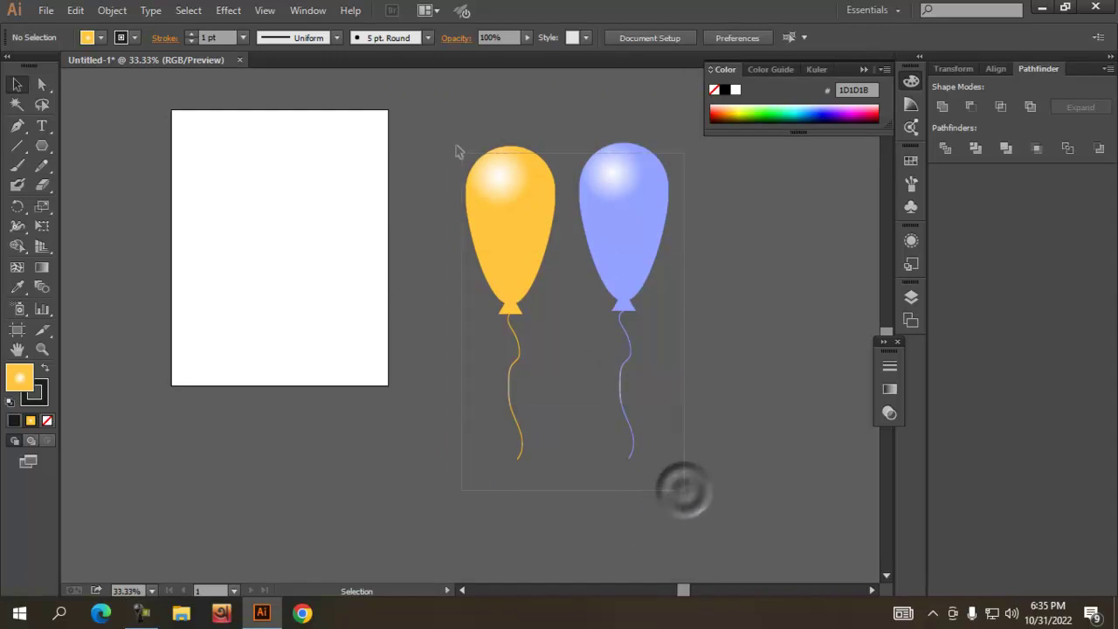
right_click(619, 195)
left_click(665, 272)
left_click(760, 319)
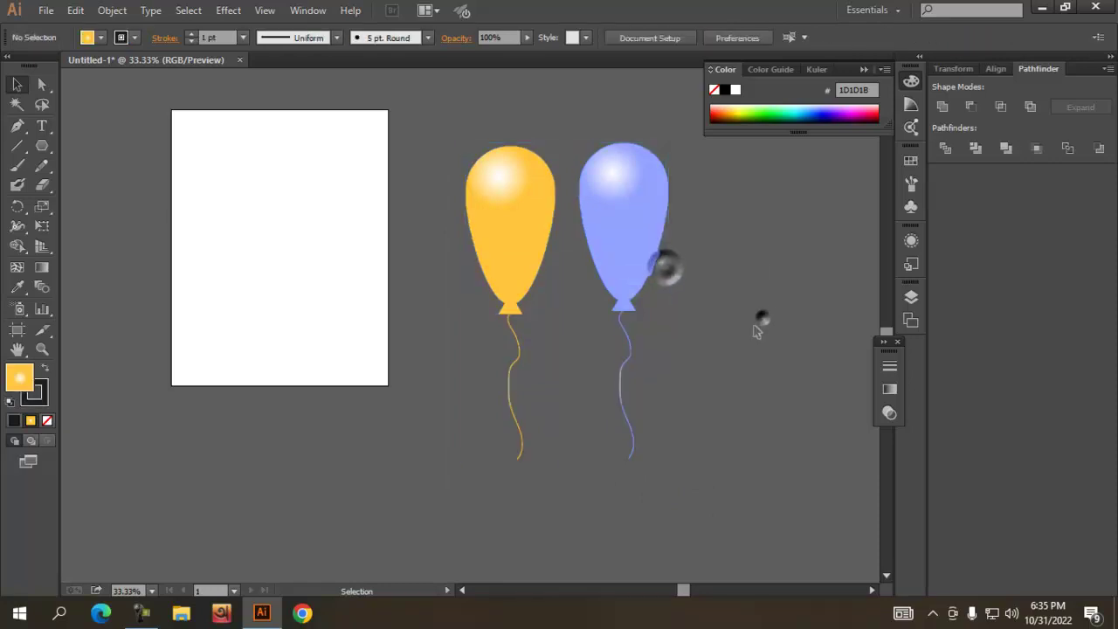